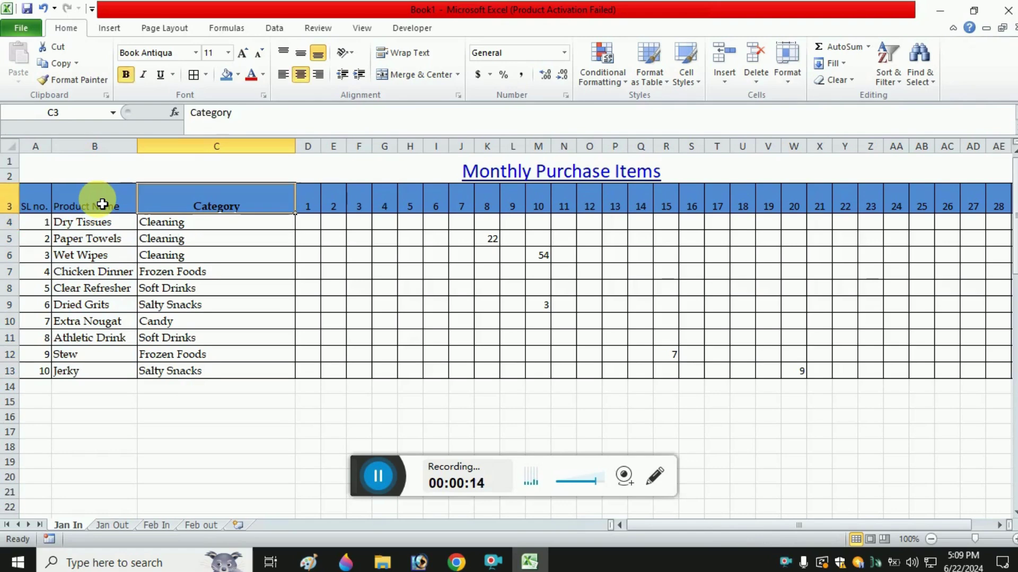
pyautogui.press('Right')
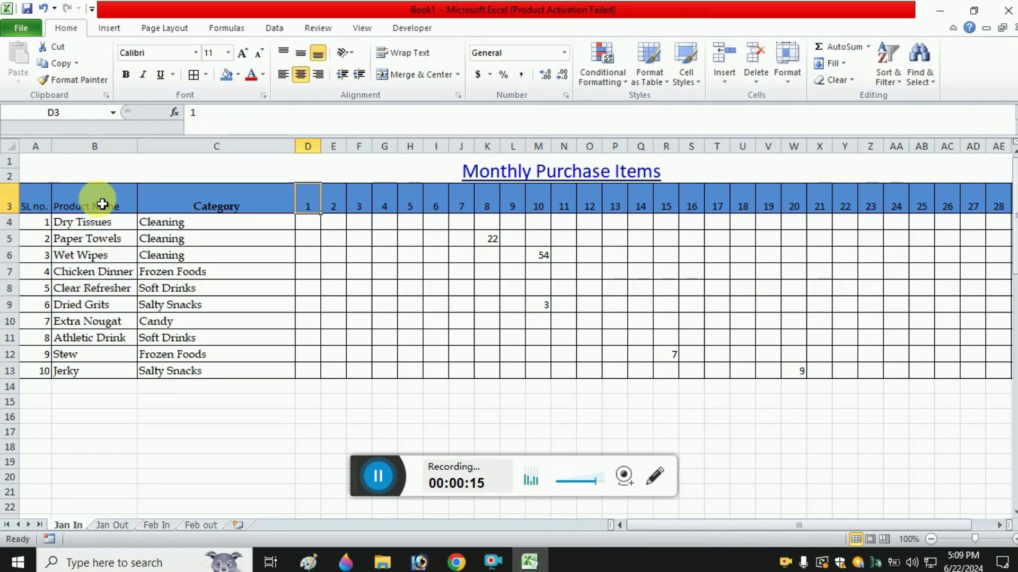
pyautogui.hotkey('shift', 'Down')
pyautogui.hotkey('shift', 'Down')
pyautogui.hotkey('shift', 'Down')
pyautogui.hotkey('shift', 'Down')
pyautogui.hotkey('shift', 'Down')
pyautogui.hotkey('shift', 'Down')
pyautogui.hotkey('shift', 'Down')
pyautogui.hotkey('shift', 'Down')
pyautogui.hotkey('shift', 'Down')
pyautogui.hotkey('shift', 'Down')
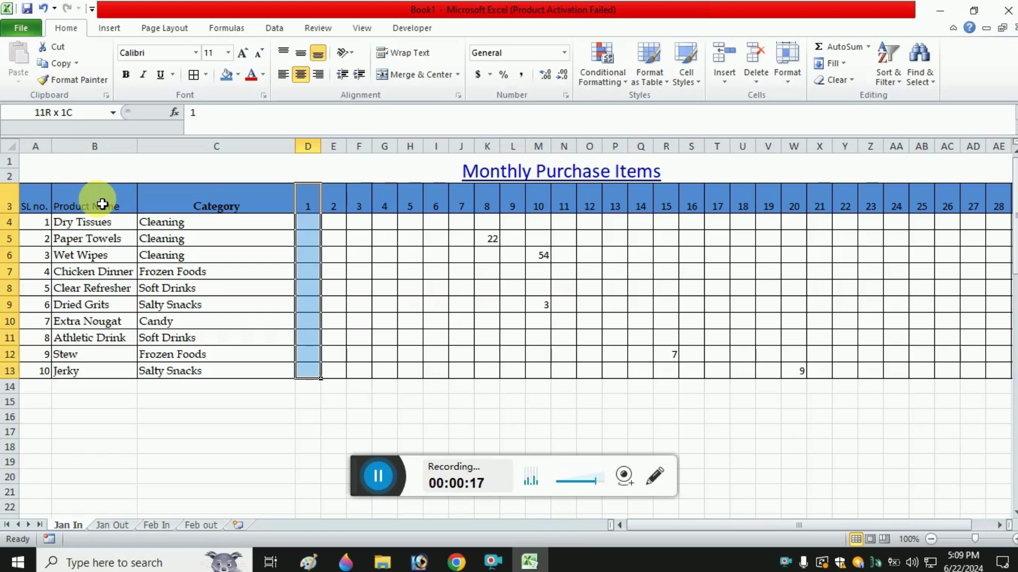
pyautogui.rightClick(309, 193)
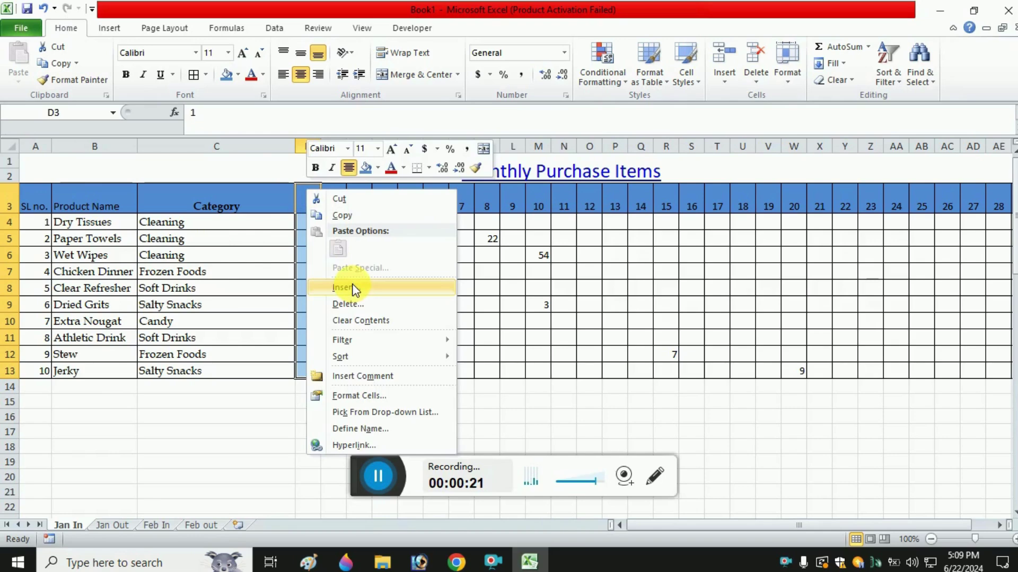
pyautogui.click(271, 210)
pyautogui.click(311, 201)
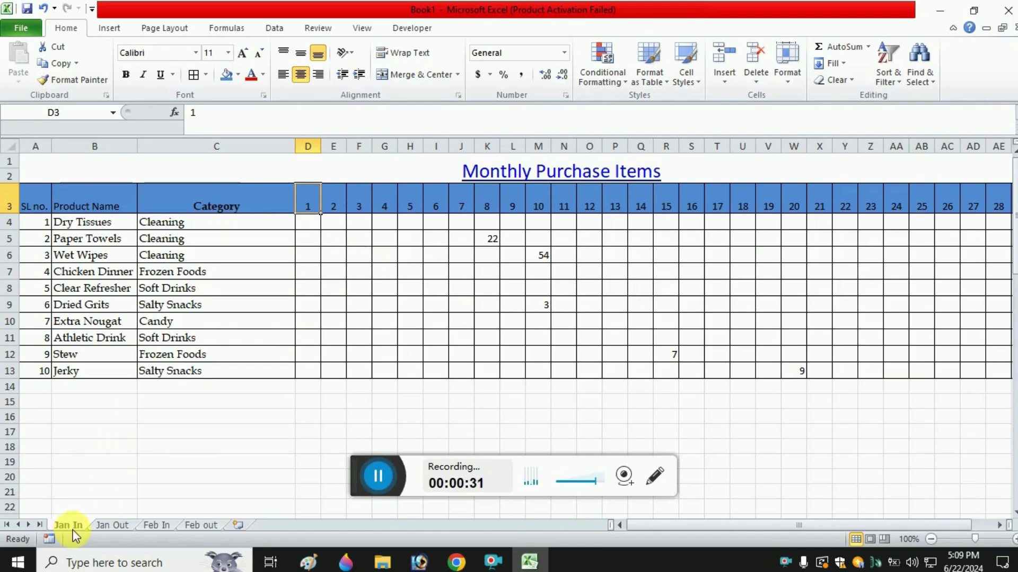
# - Compare the layouts of the Jan In purchase sheet and the Jan Out inventory sheet
pyautogui.click(183, 224)
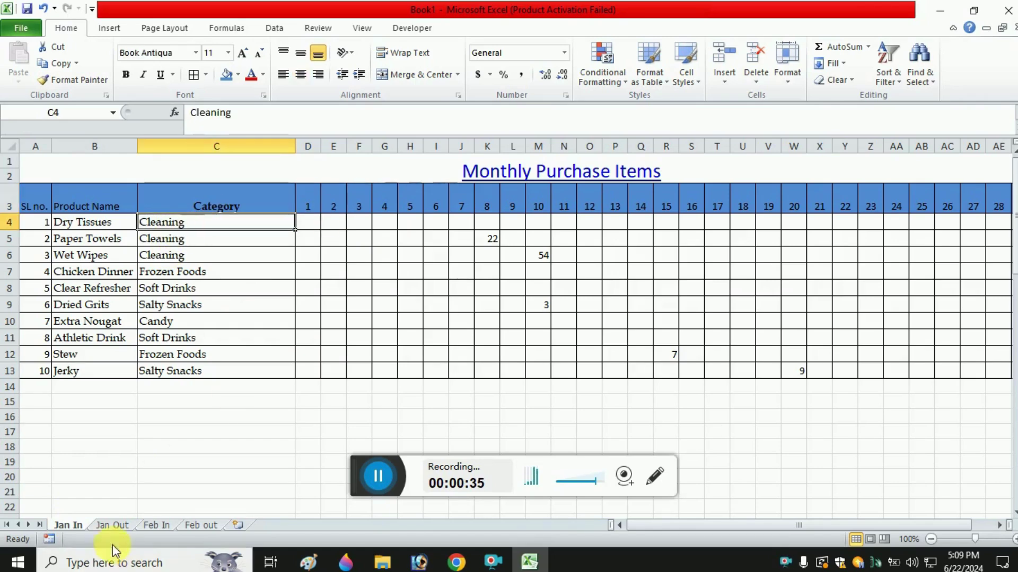
pyautogui.click(118, 526)
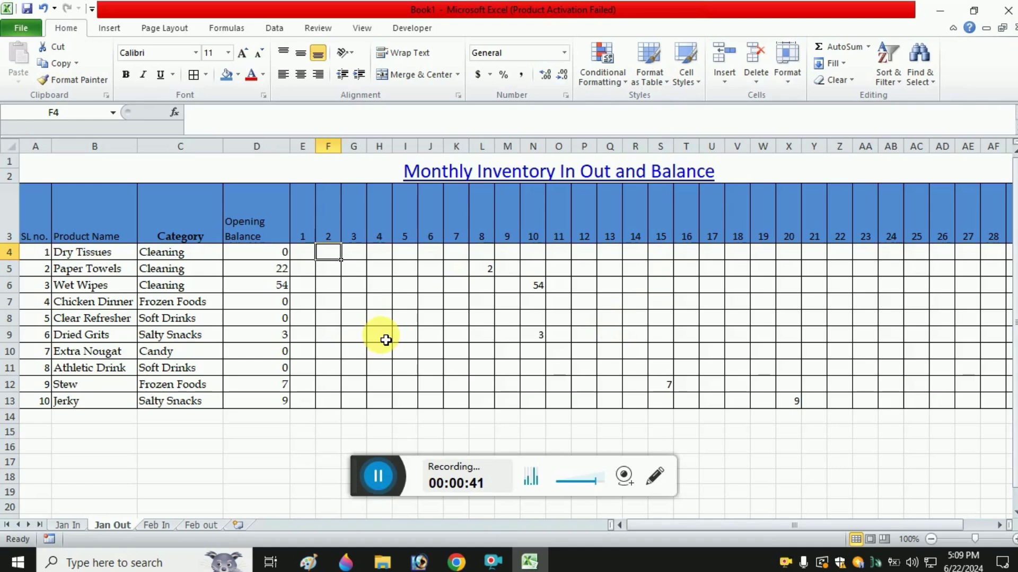
pyautogui.click(71, 526)
pyautogui.click(117, 522)
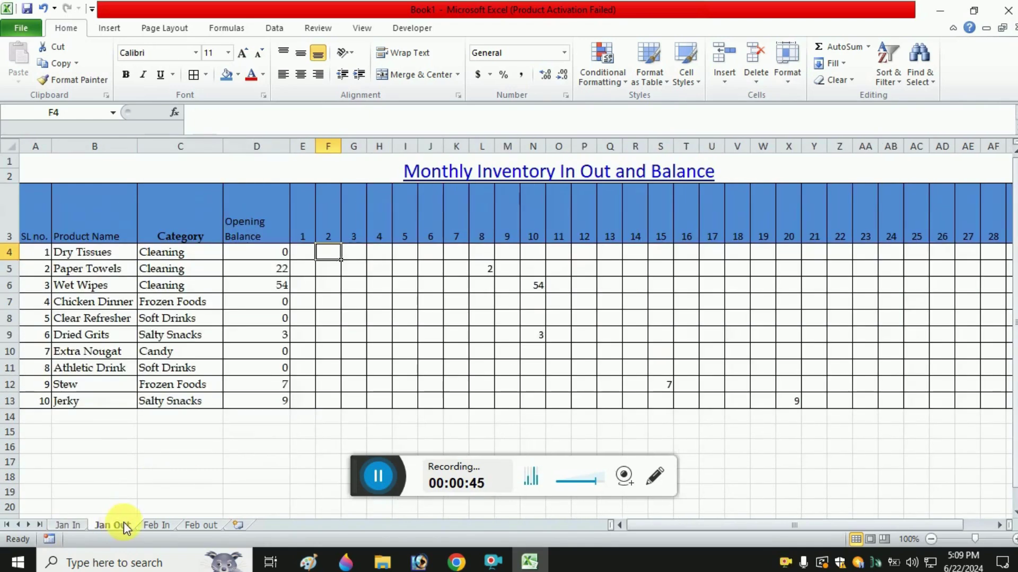
pyautogui.click(62, 526)
pyautogui.click(385, 224)
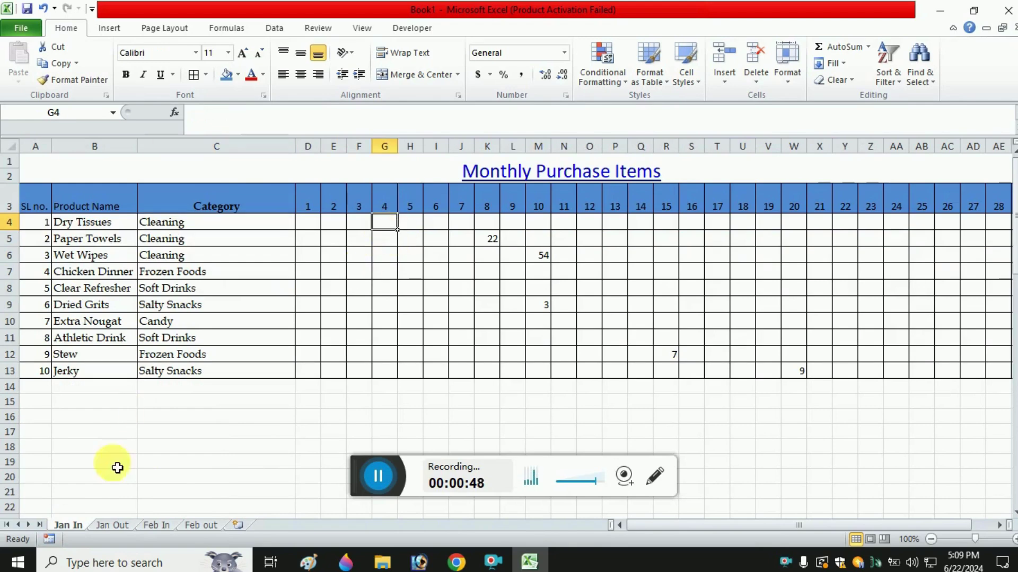
pyautogui.click(116, 528)
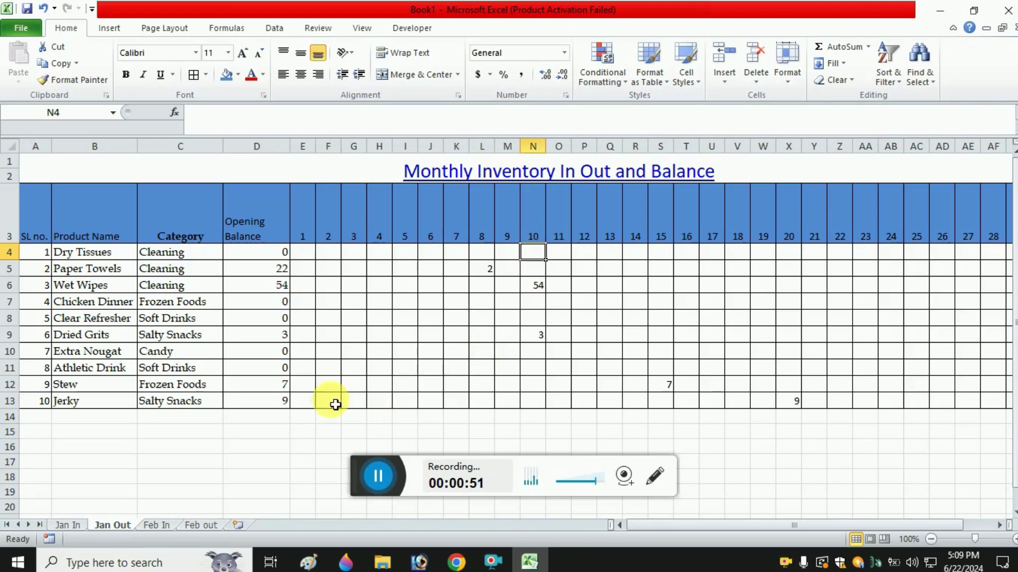
pyautogui.click(64, 524)
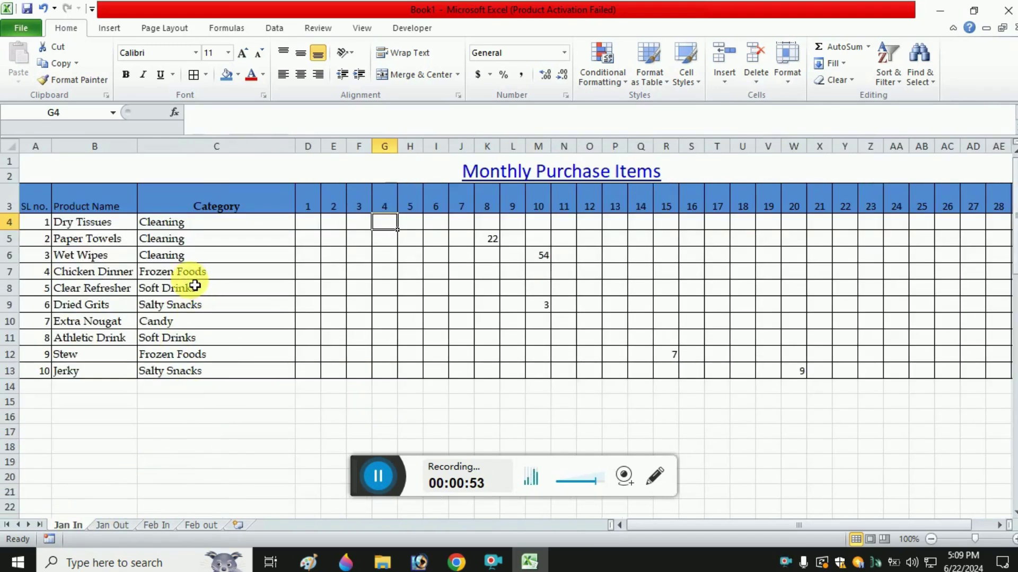
# - Create a new blank workbook and go to cell A3
pyautogui.click(16, 29)
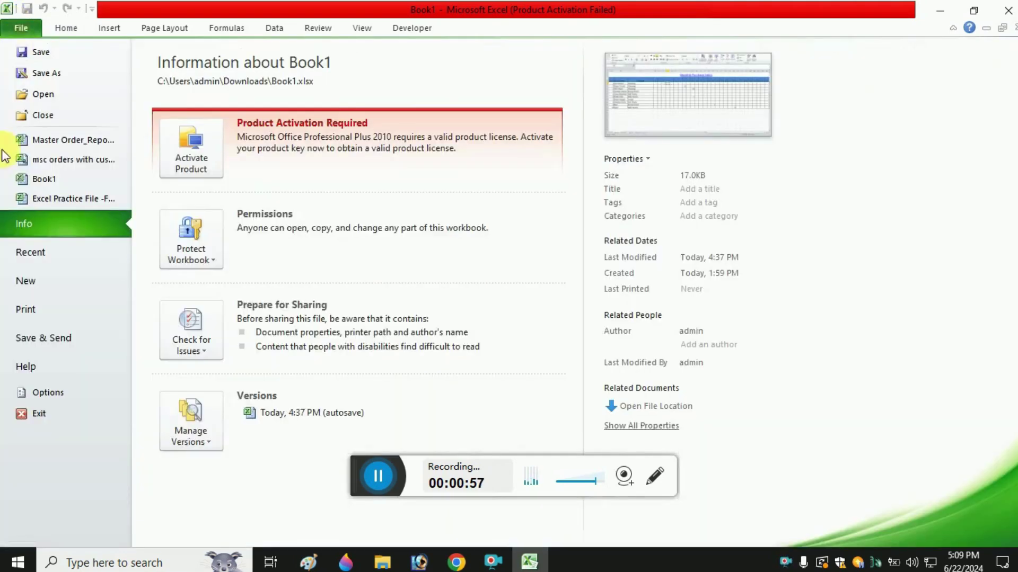
pyautogui.press('Escape')
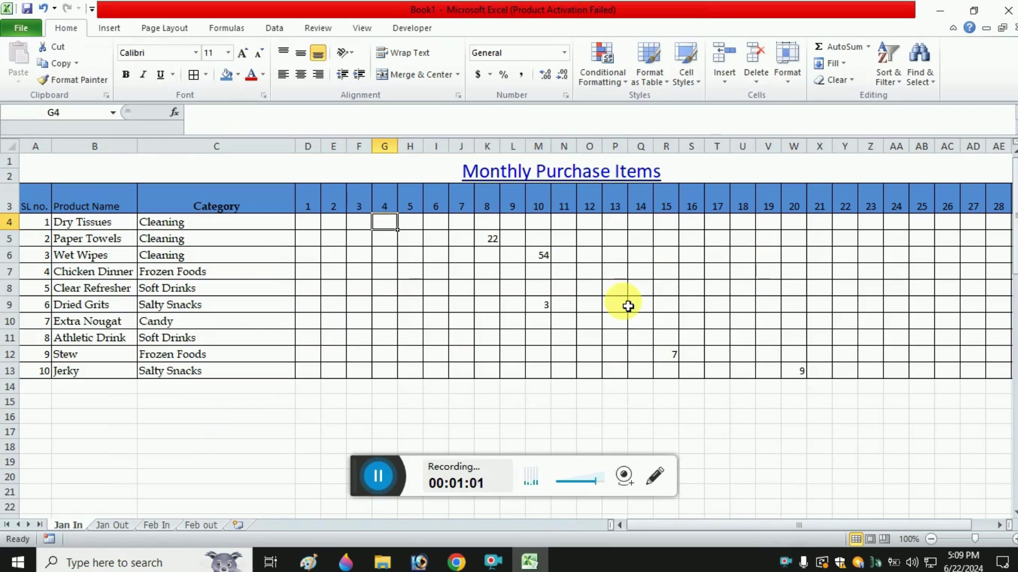
pyautogui.hotkey('ctrl', 'n')
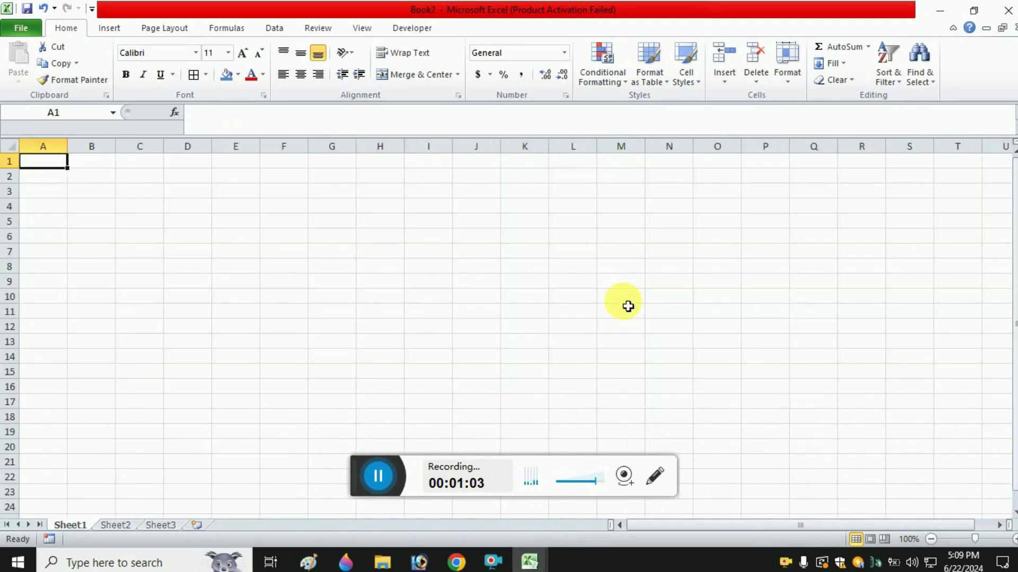
pyautogui.press('Down')
pyautogui.press('Down')
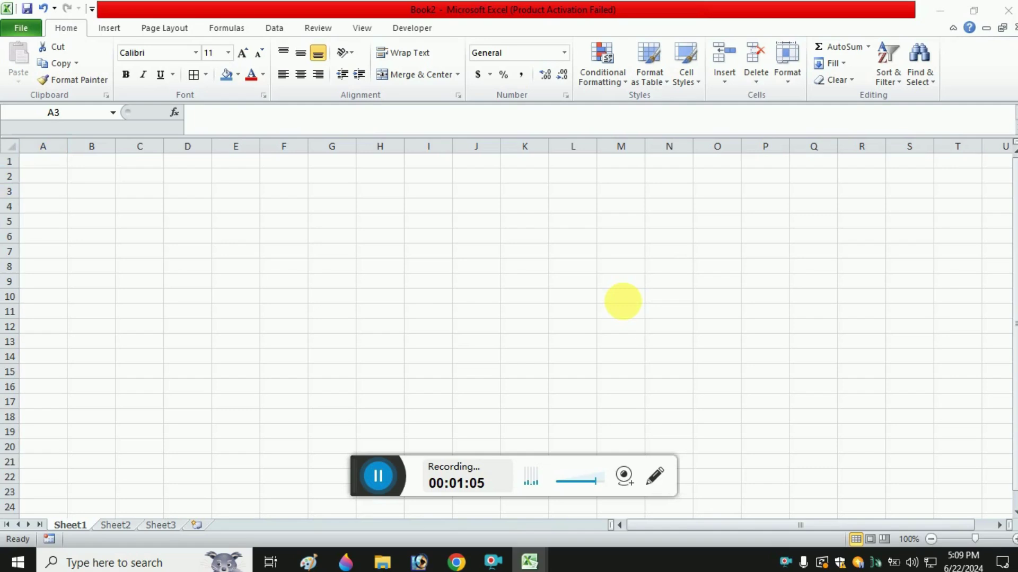
# - Switch to Book1 and copy the SL no., Product Name and Category columns (A3:C13) from the Jan In sheet
pyautogui.hotkey('alt', 'Tab')
pyautogui.hotkey('alt', 'Tab')
pyautogui.hotkey('alt', 'Tab')
pyautogui.hotkey('alt', 'Tab')
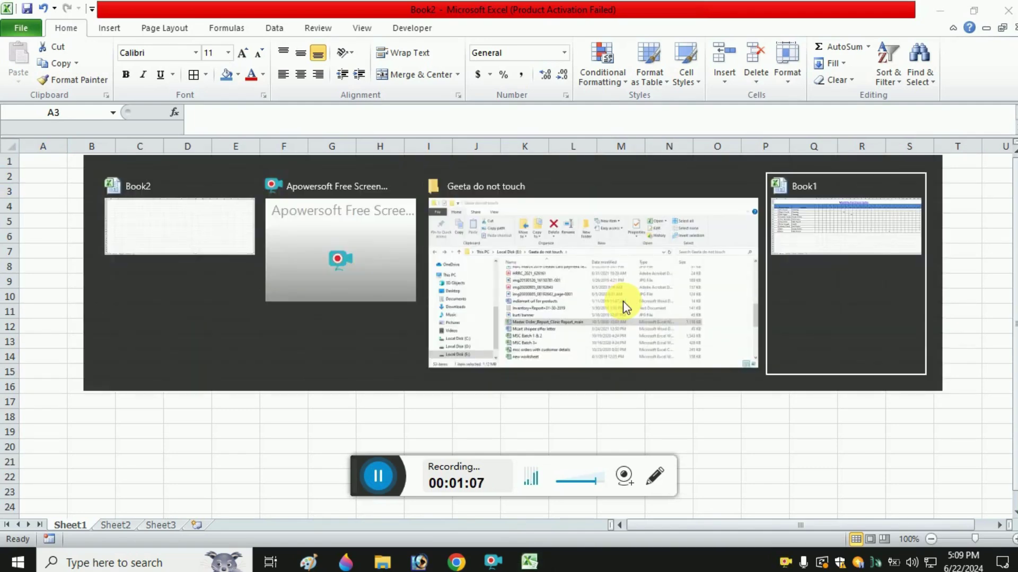
pyautogui.press('Left')
pyautogui.press('Left')
pyautogui.press('Left')
pyautogui.press('Left')
pyautogui.press('Left')
pyautogui.press('Left')
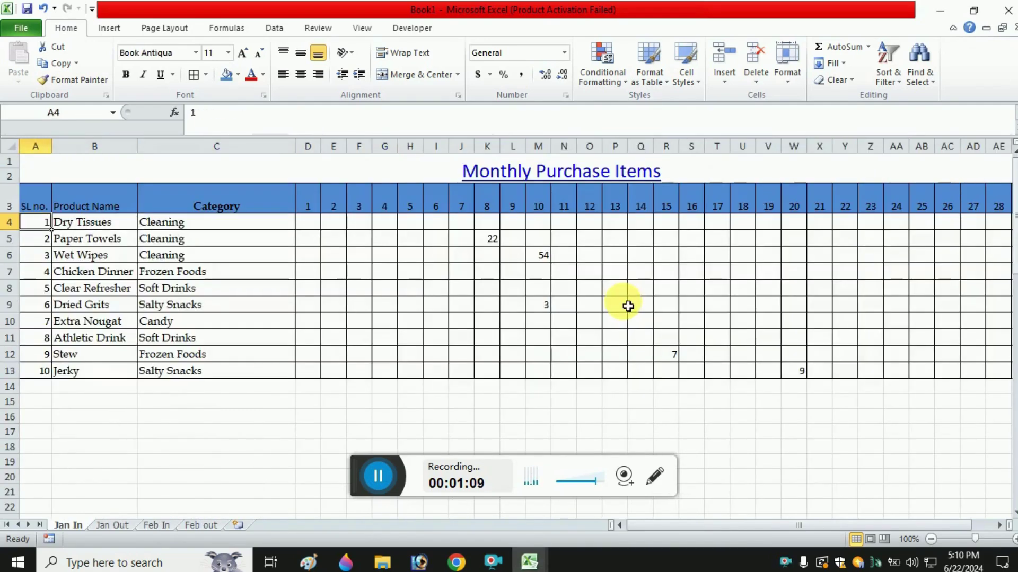
pyautogui.press('Up')
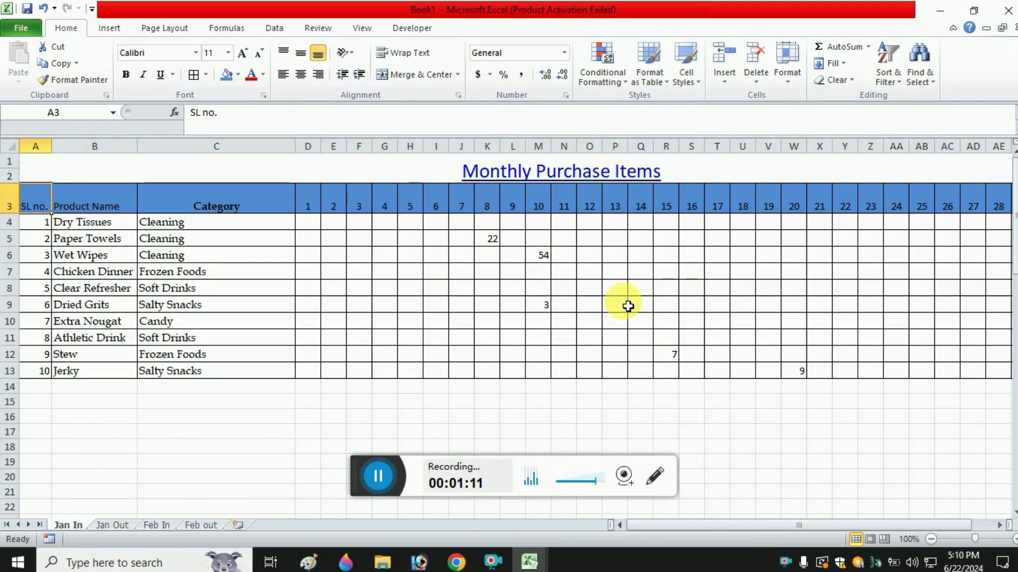
pyautogui.hotkey('ctrl', 'shift', 'Down')
pyautogui.hotkey('shift', 'Right')
pyautogui.hotkey('shift', 'Right')
pyautogui.hotkey('ctrl', 'c')
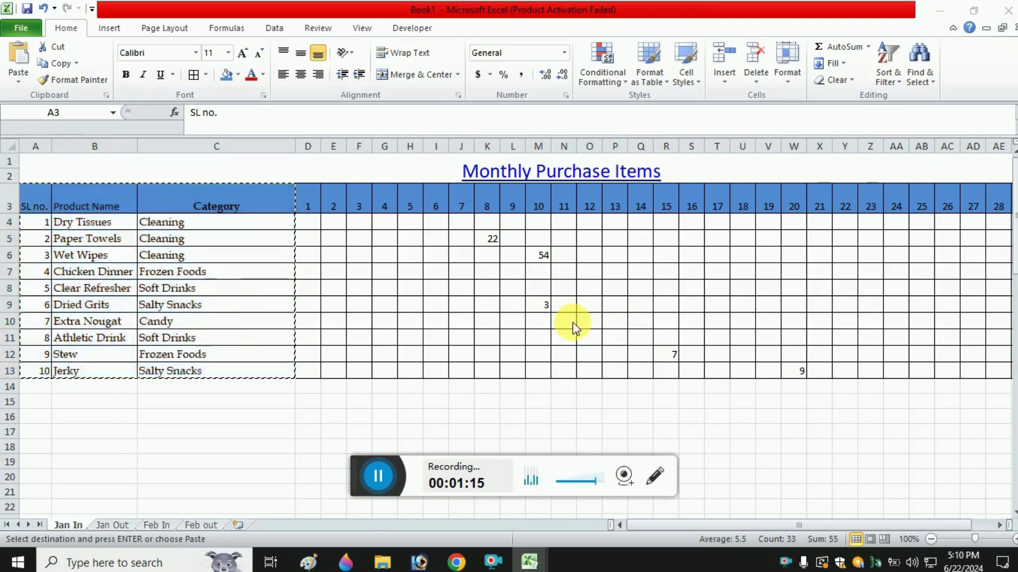
# - Paste the copied product table at A3 of Sheet1 in Book2 and autofit the column widths to their contents
pyautogui.hotkey('alt', 'Tab')
pyautogui.hotkey('alt', 'Tab')
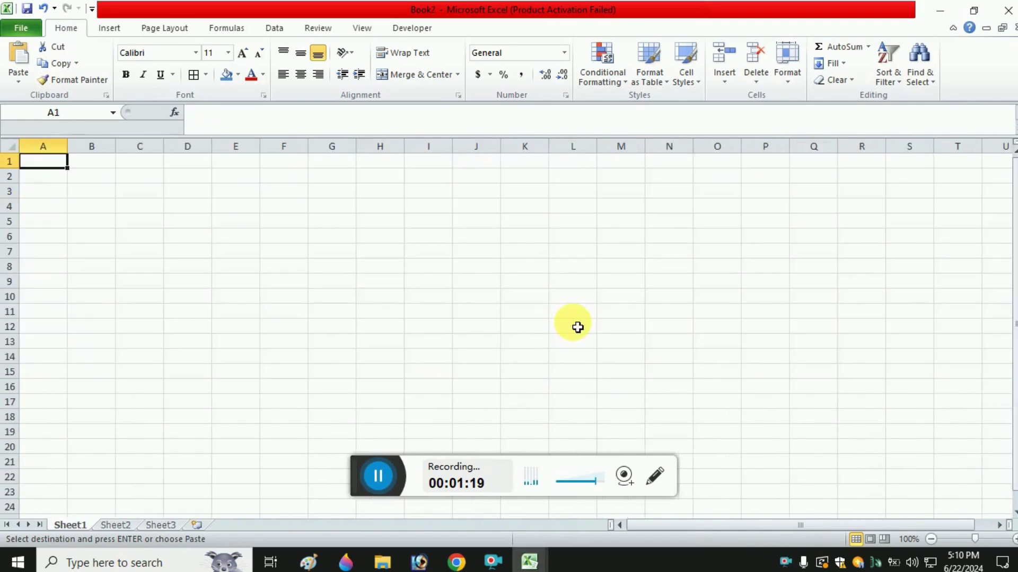
pyautogui.press('Down')
pyautogui.press('Down')
pyautogui.hotkey('ctrl', 'v')
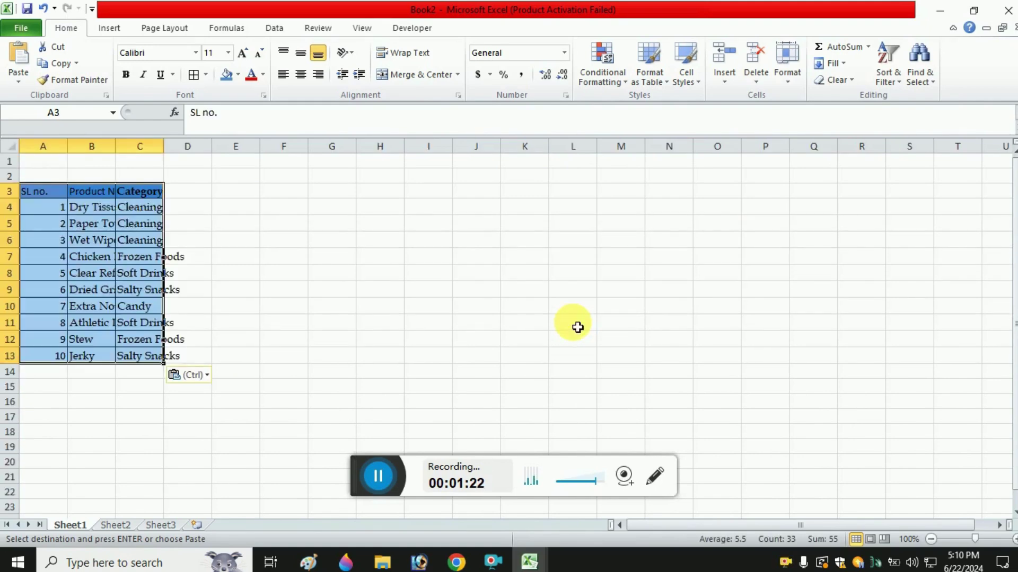
pyautogui.click(19, 152)
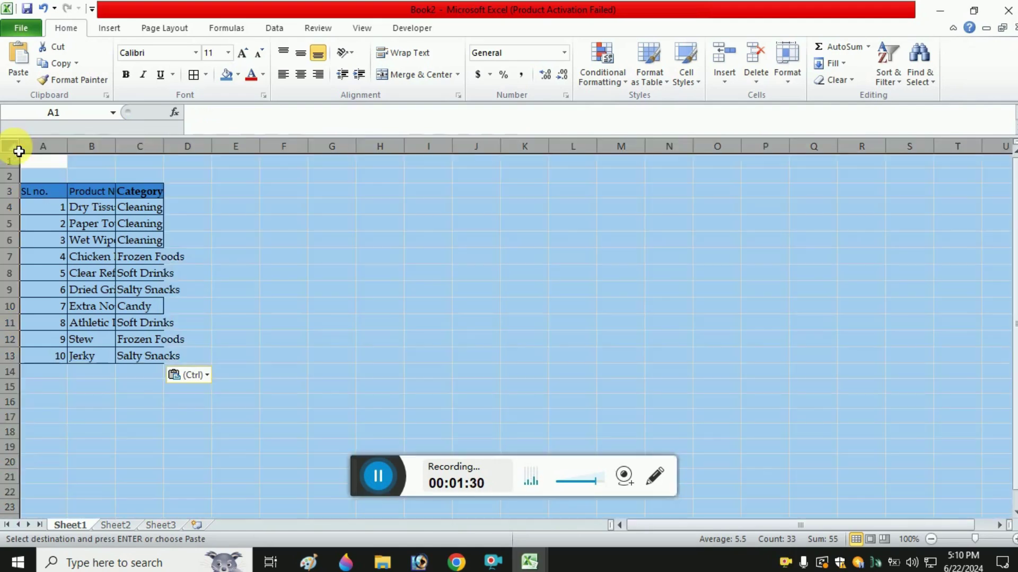
pyautogui.doubleClick(121, 154)
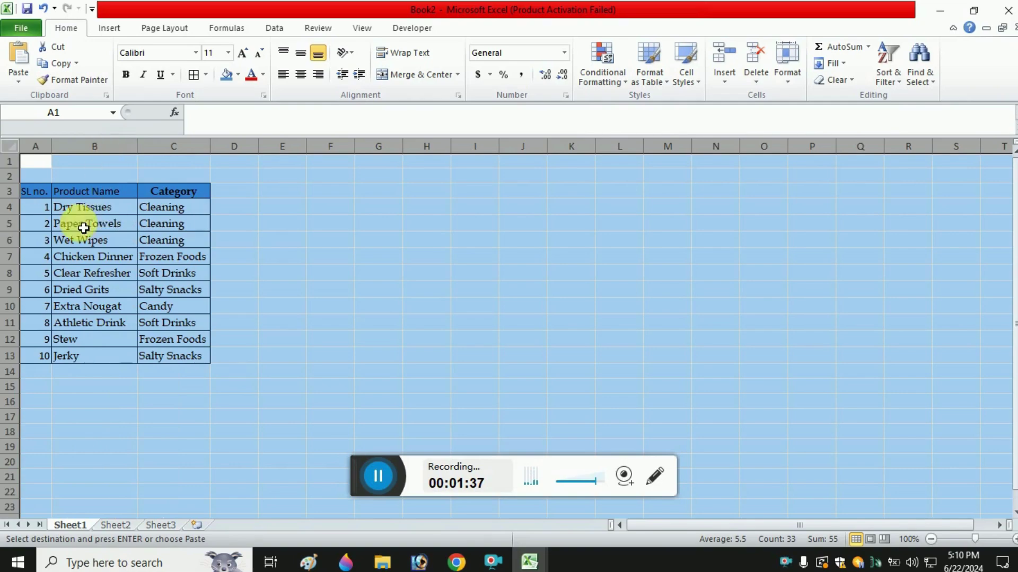
# - Enter Tissue Paper as a sample product in B14 below Jerky and clear that cell again
pyautogui.click(98, 207)
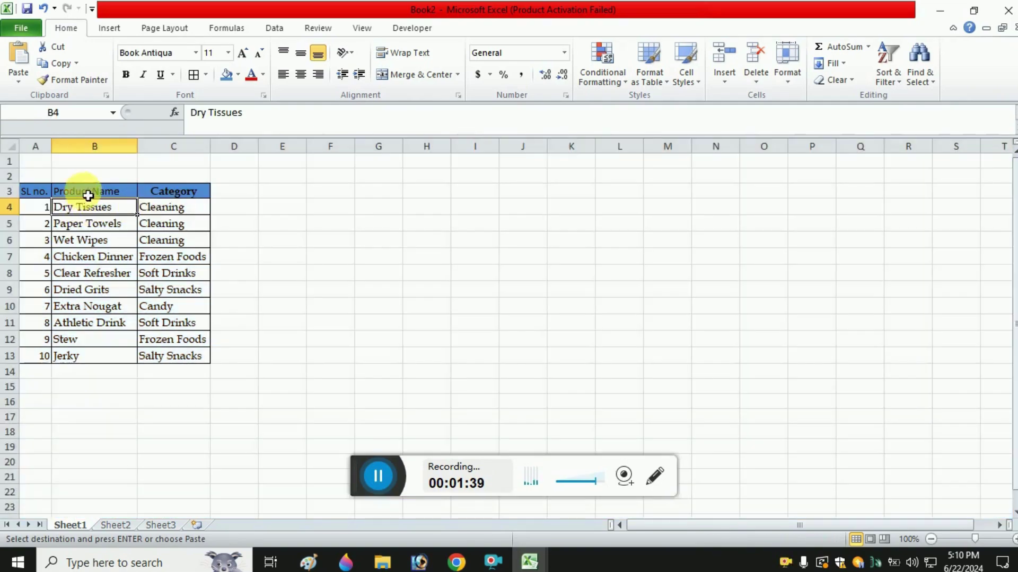
pyautogui.click(86, 191)
pyautogui.hotkey('ctrl', 'Down')
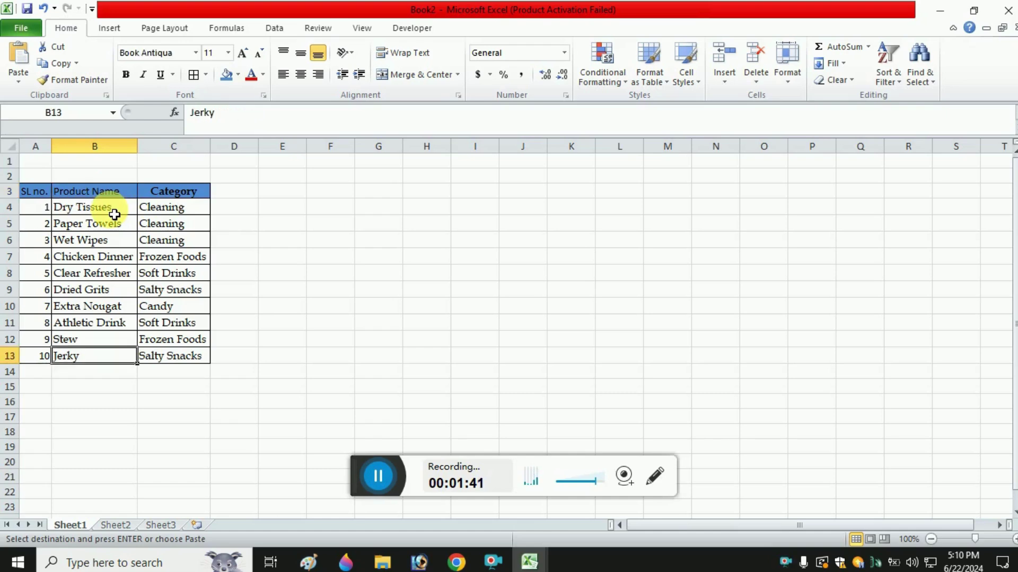
pyautogui.press('Down')
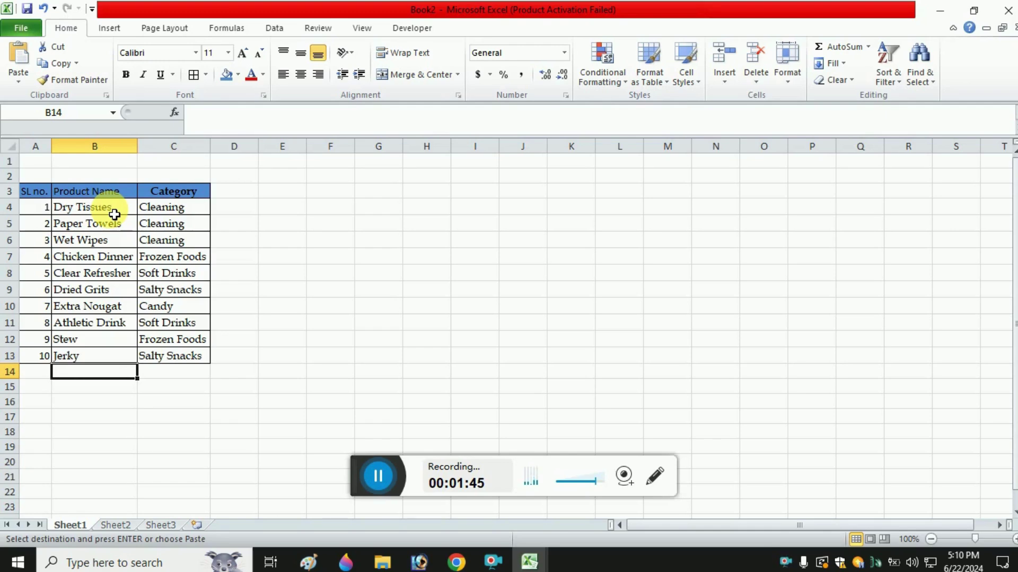
pyautogui.write('Tissue Paper')
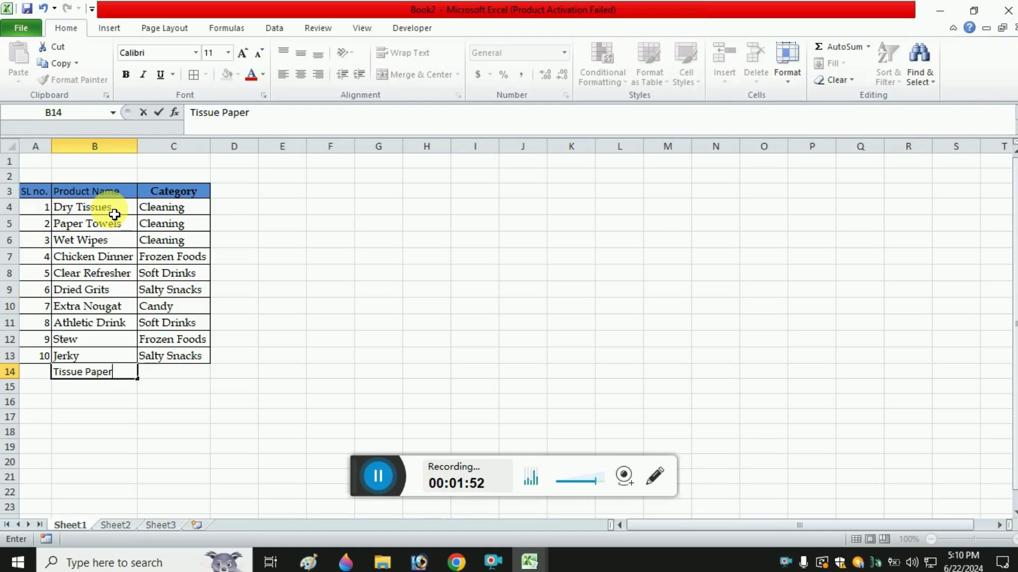
pyautogui.hotkey('ctrl', 'Return')
pyautogui.press('Delete')
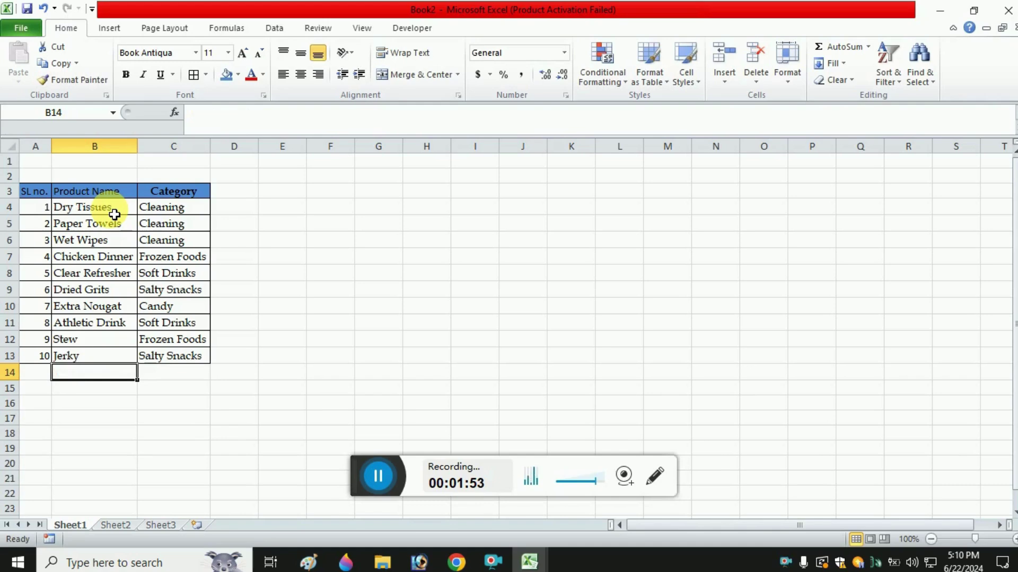
pyautogui.press('Up')
pyautogui.hotkey('ctrl', 'Up')
pyautogui.press('Down')
pyautogui.hotkey('ctrl', 'shift', 'Down')
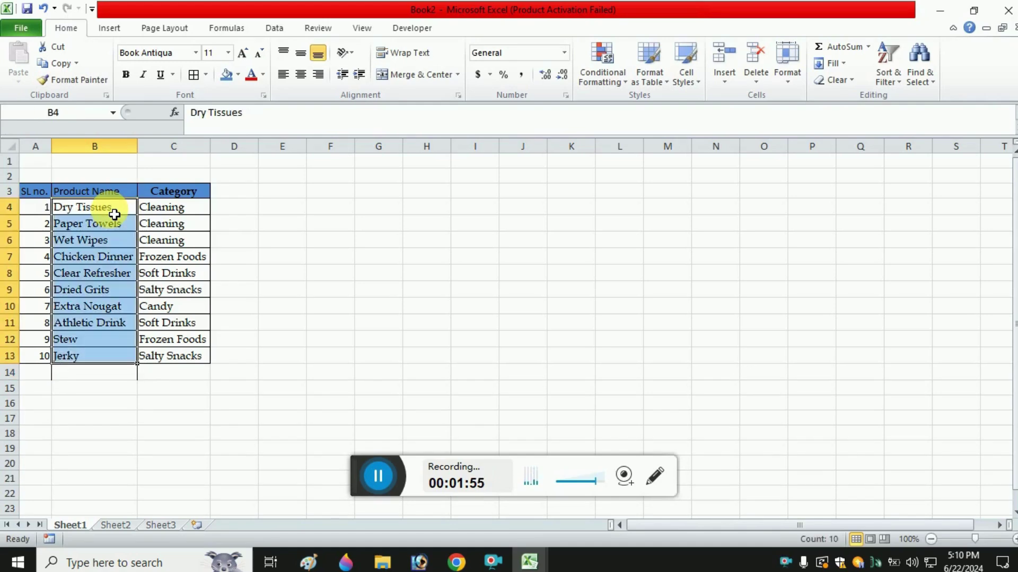
pyautogui.press('Right')
pyautogui.press('Left')
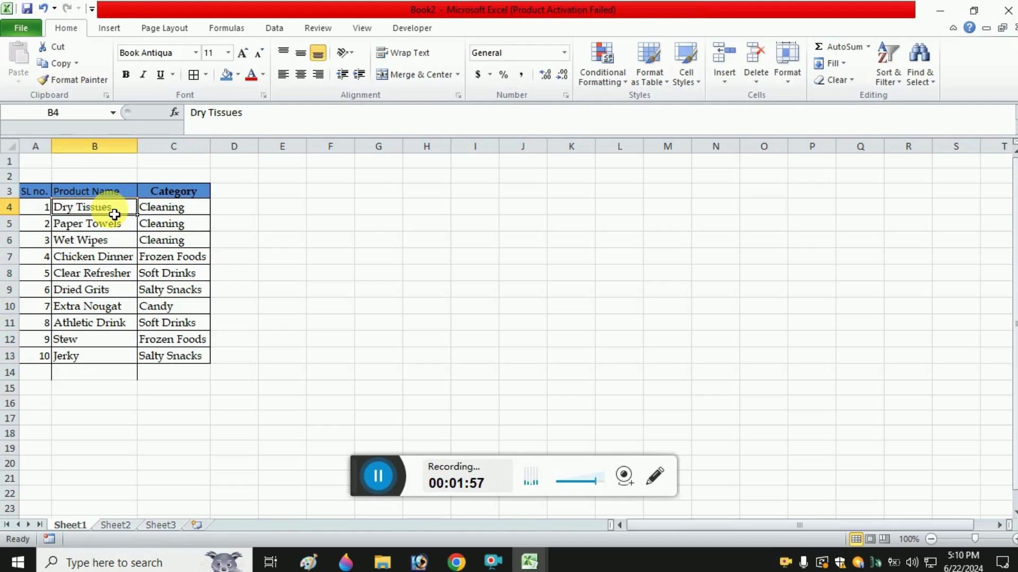
pyautogui.press('Right')
pyautogui.press('Right')
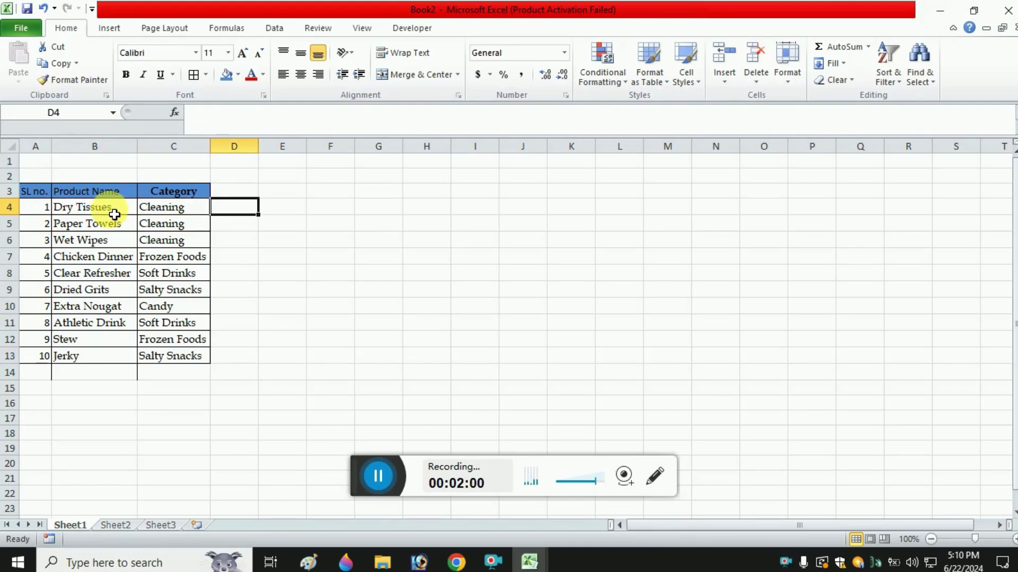
pyautogui.press('Up')
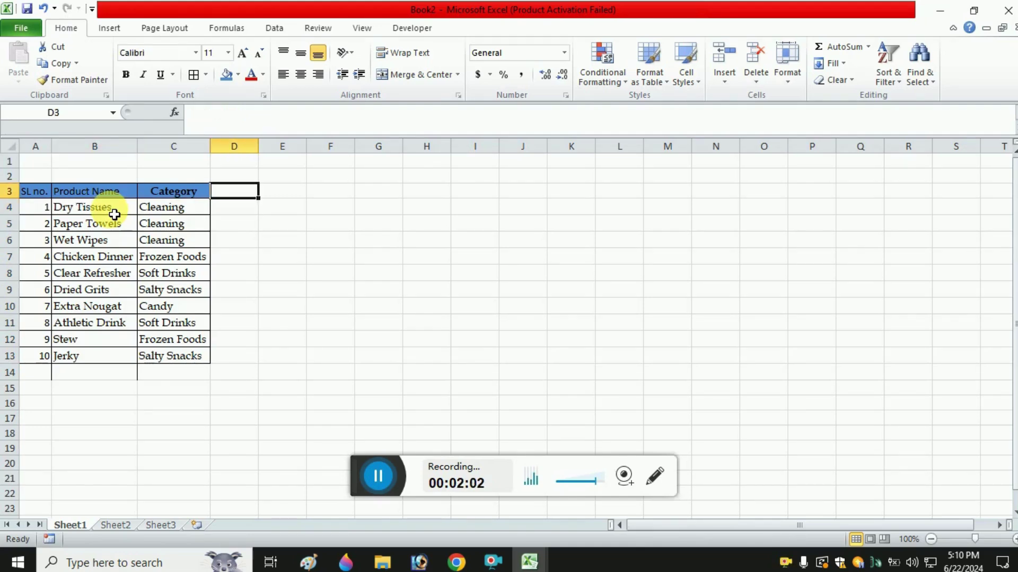
pyautogui.press('Left')
pyautogui.press('Right')
# - Rename Sheet1 as Jan In
pyautogui.doubleClick(71, 525)
pyautogui.write('Jan')
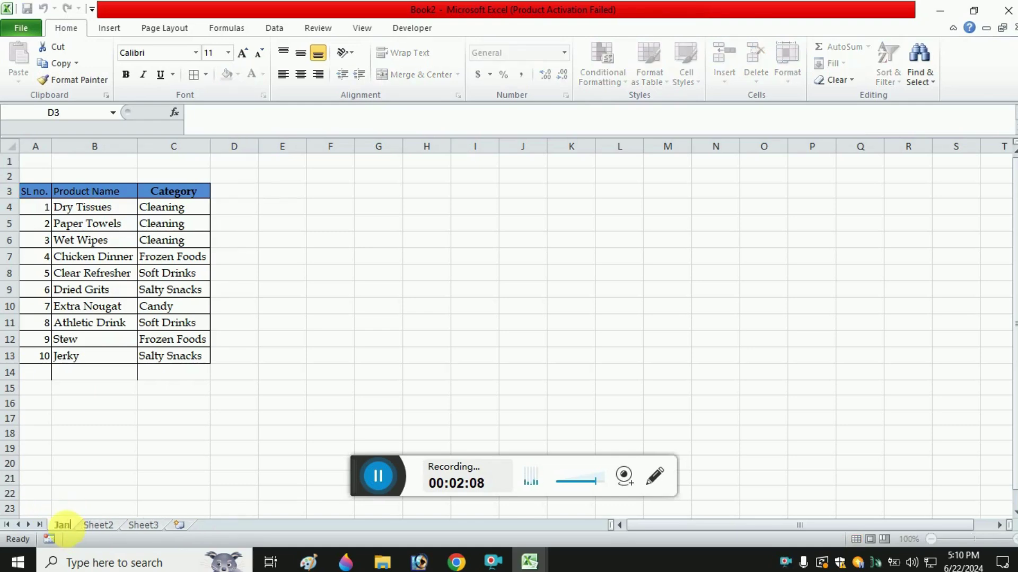
pyautogui.write(' In')
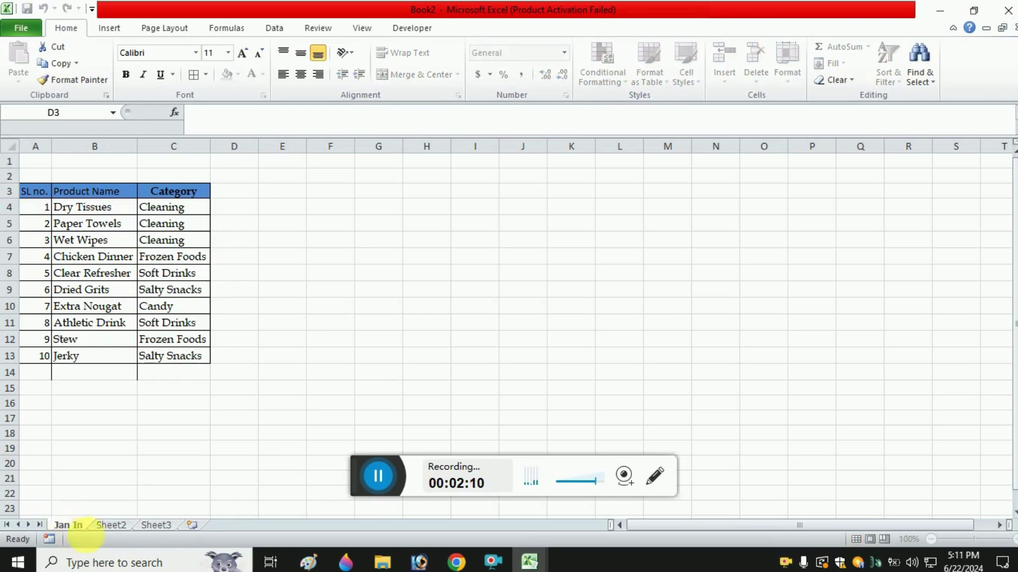
# - Enter 1 in D3 as the first day heading beside Category
pyautogui.click(232, 196)
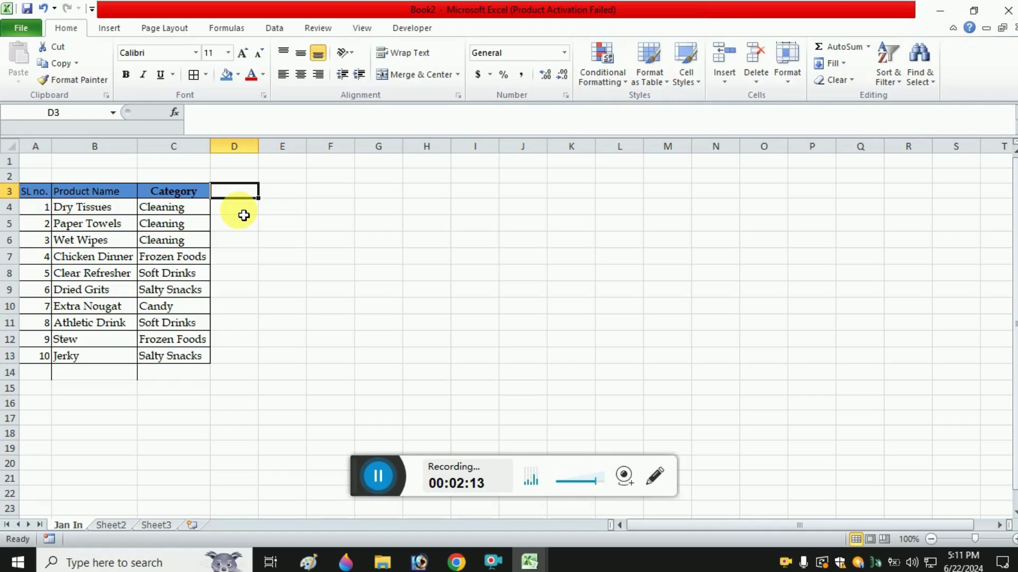
pyautogui.click(243, 215)
pyautogui.press('Up')
pyautogui.write('1')
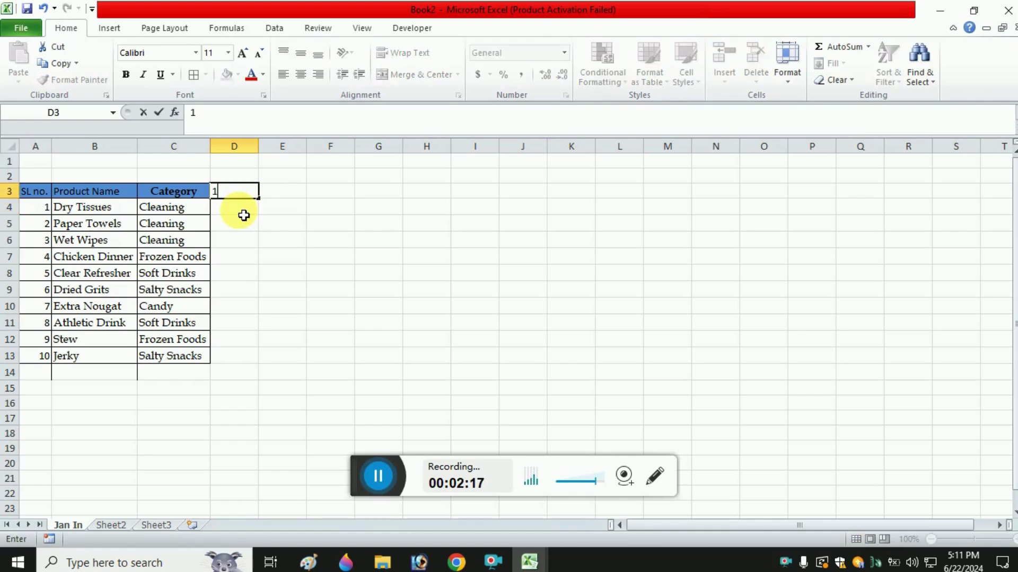
pyautogui.press('Right')
pyautogui.press('Left')
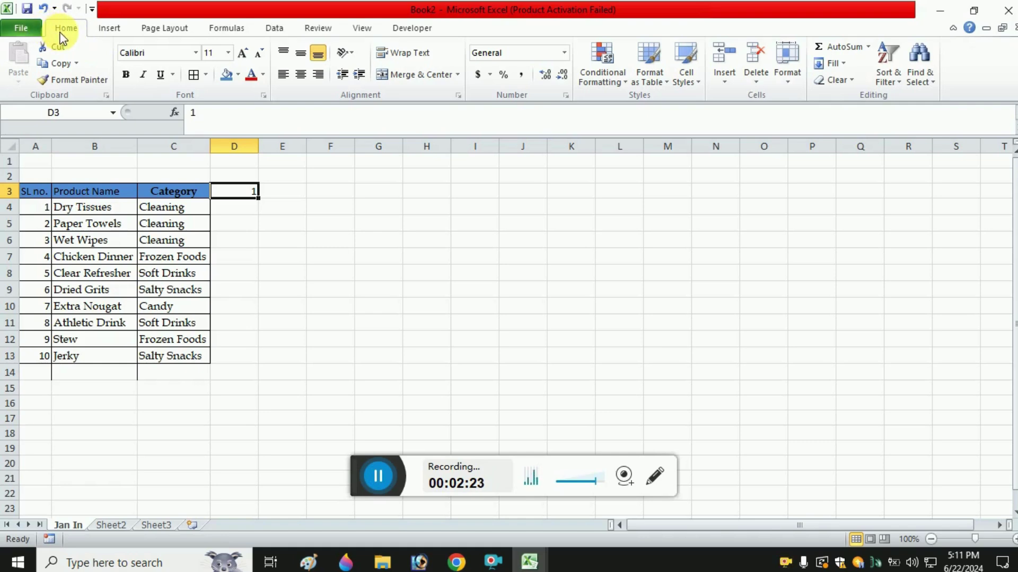
# - Fill a linear series along row 3 from D3 with step value 1 and stop value 31
pyautogui.click(841, 63)
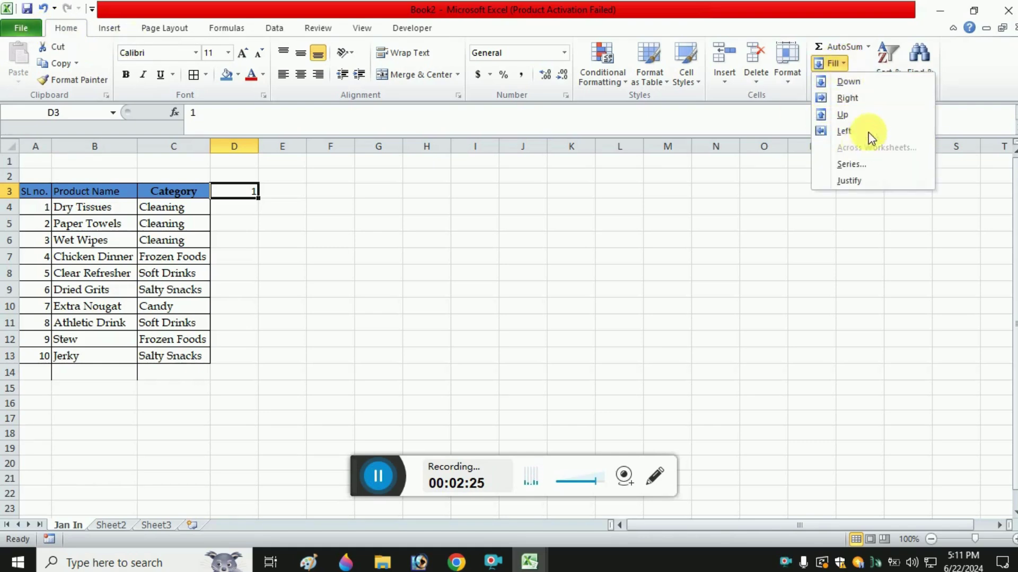
pyautogui.click(816, 164)
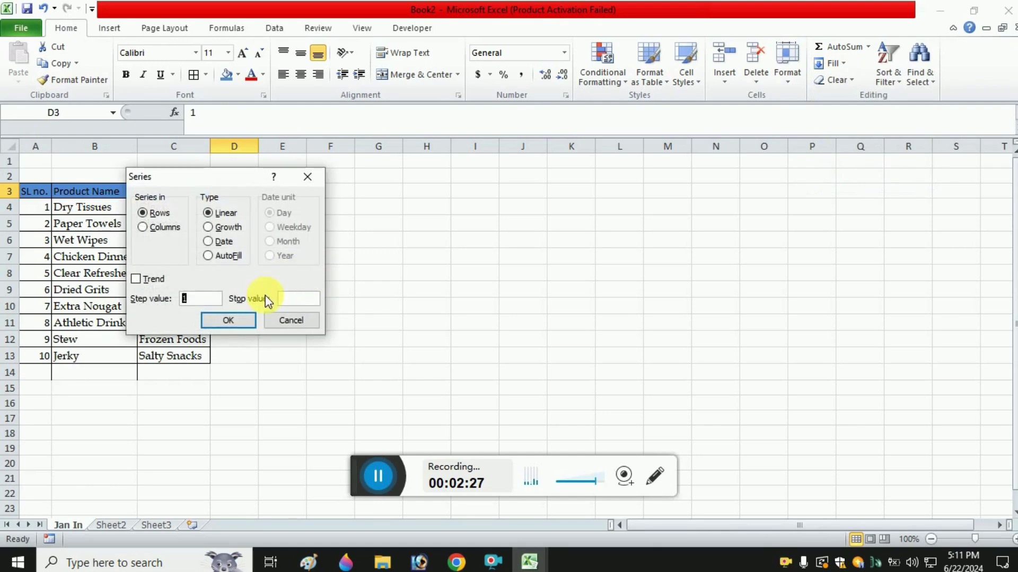
pyautogui.click(302, 300)
pyautogui.write('31')
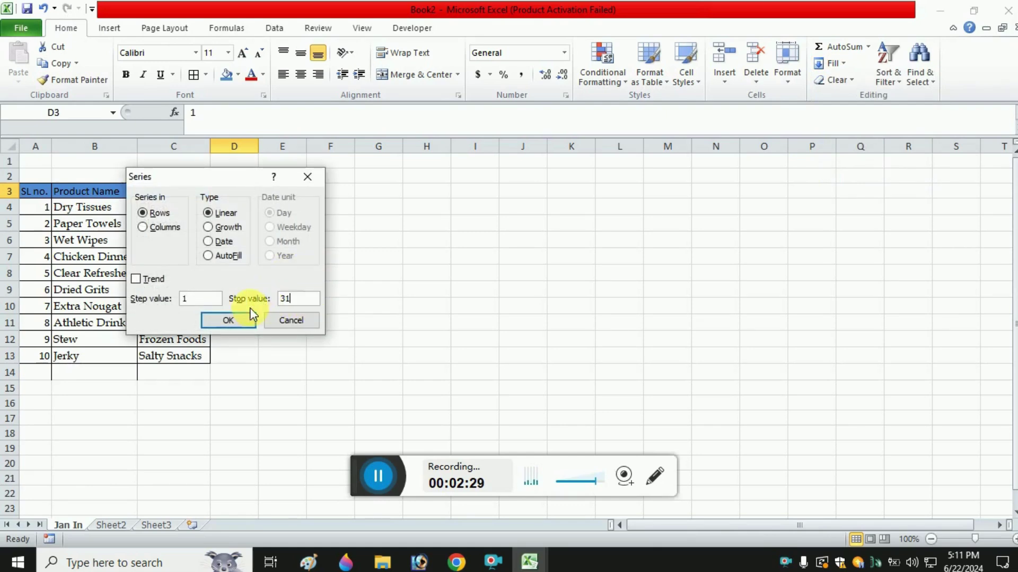
pyautogui.click(245, 321)
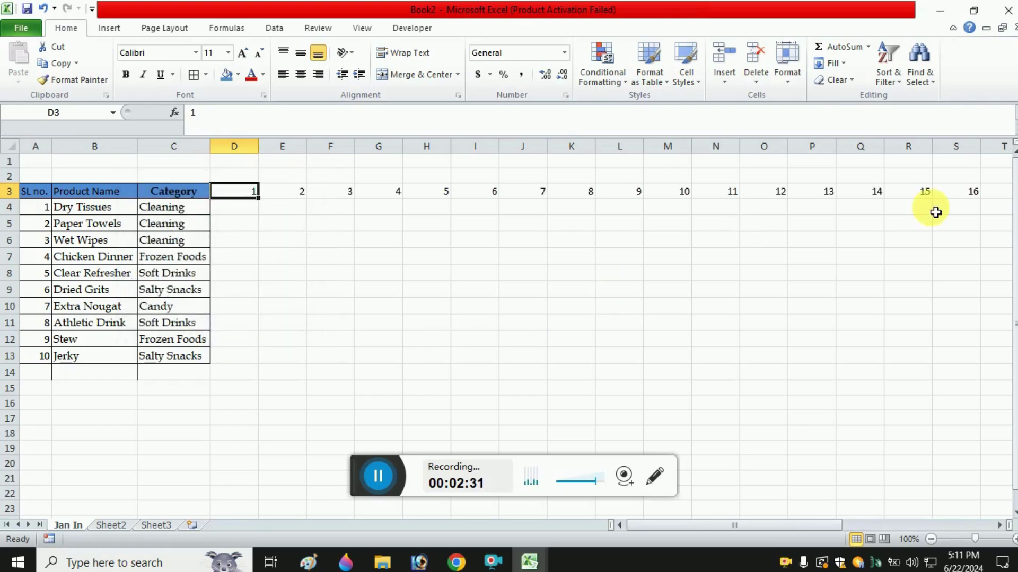
pyautogui.hotkey('ctrl', 'shift', 'Right')
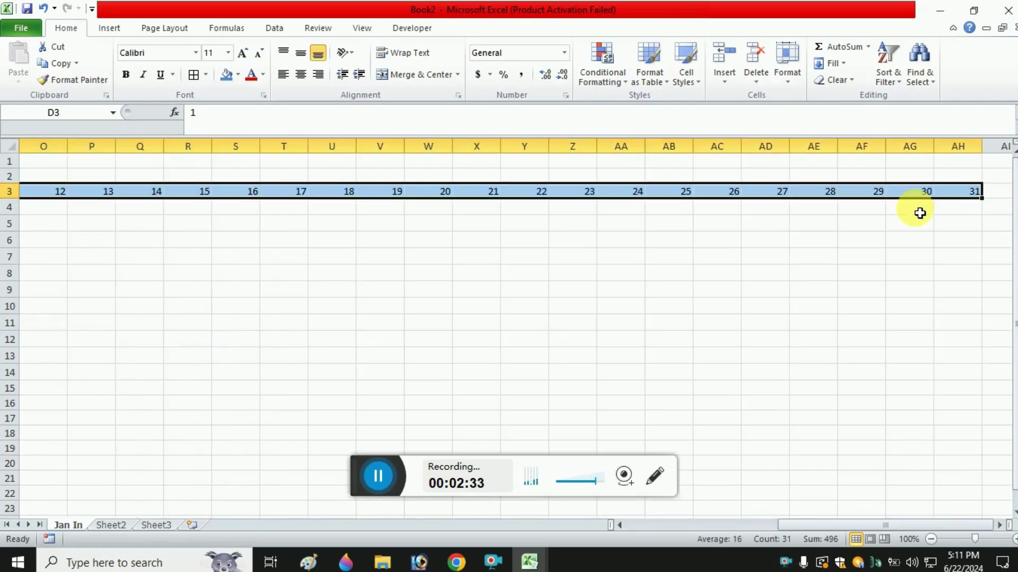
pyautogui.hotkey('ctrl', 'Left')
pyautogui.press('Right')
pyautogui.press('Right')
pyautogui.press('Right')
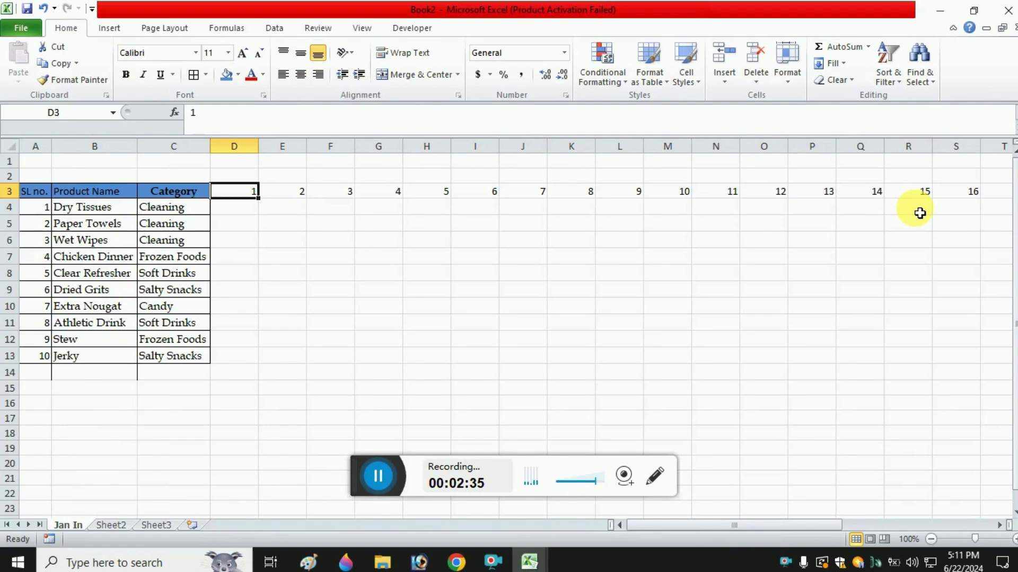
pyautogui.hotkey('ctrl', 'shift', 'Right')
pyautogui.hotkey('ctrl', 'Left')
pyautogui.press('Right')
pyautogui.press('Right')
pyautogui.press('Right')
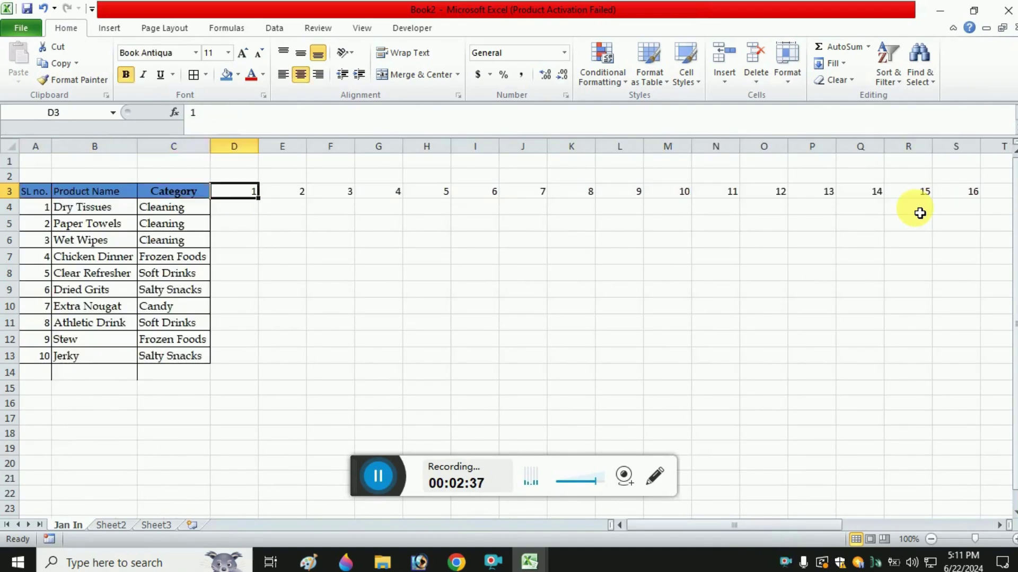
pyautogui.press('Right')
pyautogui.press('Left')
pyautogui.hotkey('ctrl', 'shift', 'Right')
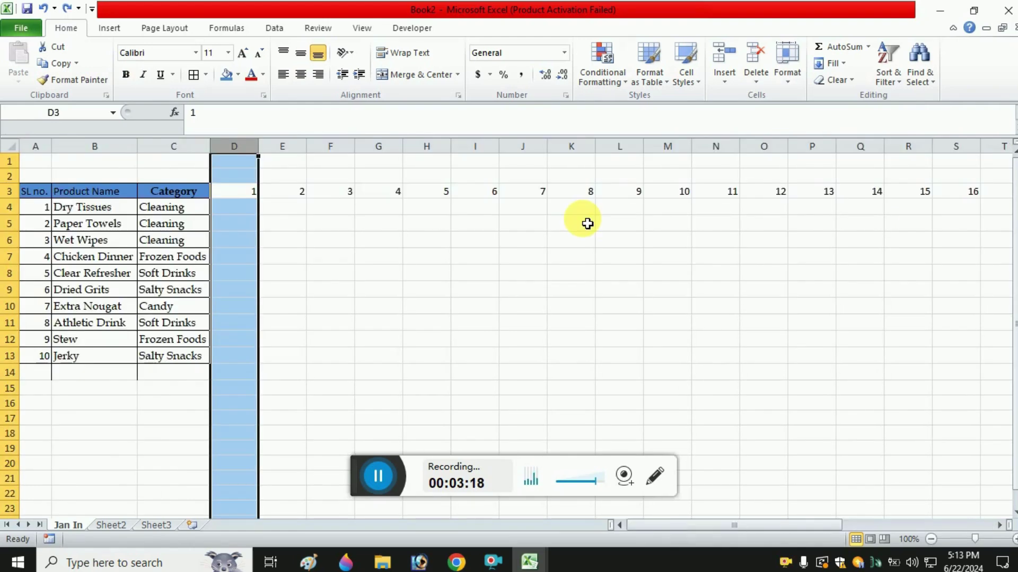
# - Narrow all the day columns D through AH to one uniform width slightly wider than the day numbers
pyautogui.hotkey('shift', 'Right')
pyautogui.hotkey('shift', 'Right')
pyautogui.hotkey('shift', 'Right')
pyautogui.hotkey('shift', 'Right')
pyautogui.hotkey('shift', 'Right')
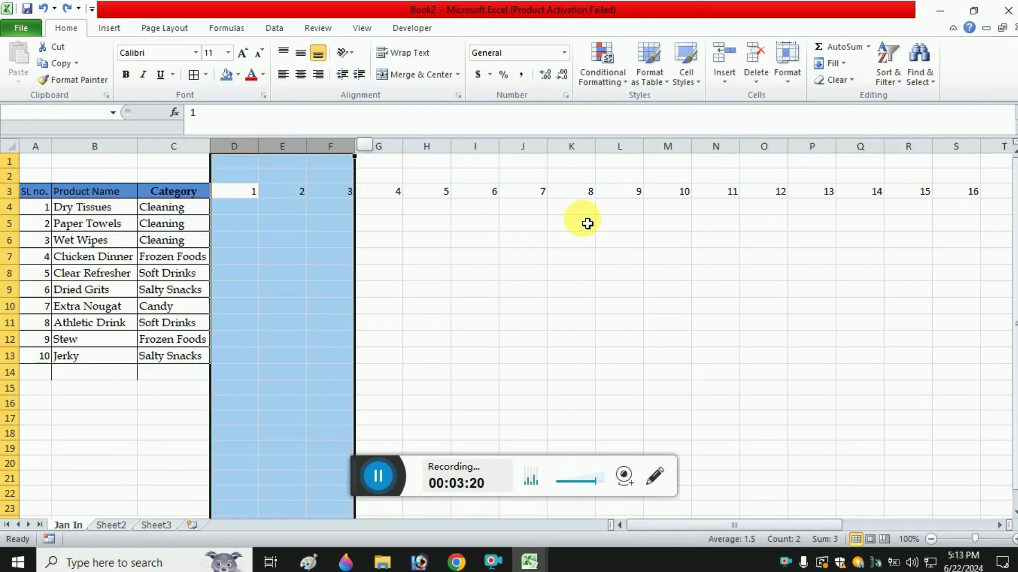
pyautogui.hotkey('shift', 'Right')
pyautogui.hotkey('shift', 'Right')
pyautogui.hotkey('shift', 'Right')
pyautogui.hotkey('shift', 'Right')
pyautogui.hotkey('shift', 'Right')
pyautogui.hotkey('shift', 'Right')
pyautogui.hotkey('shift', 'Right')
pyautogui.hotkey('shift', 'Right')
pyautogui.hotkey('shift', 'Right')
pyautogui.hotkey('shift', 'Right')
pyautogui.hotkey('shift', 'Right')
pyautogui.hotkey('shift', 'Right')
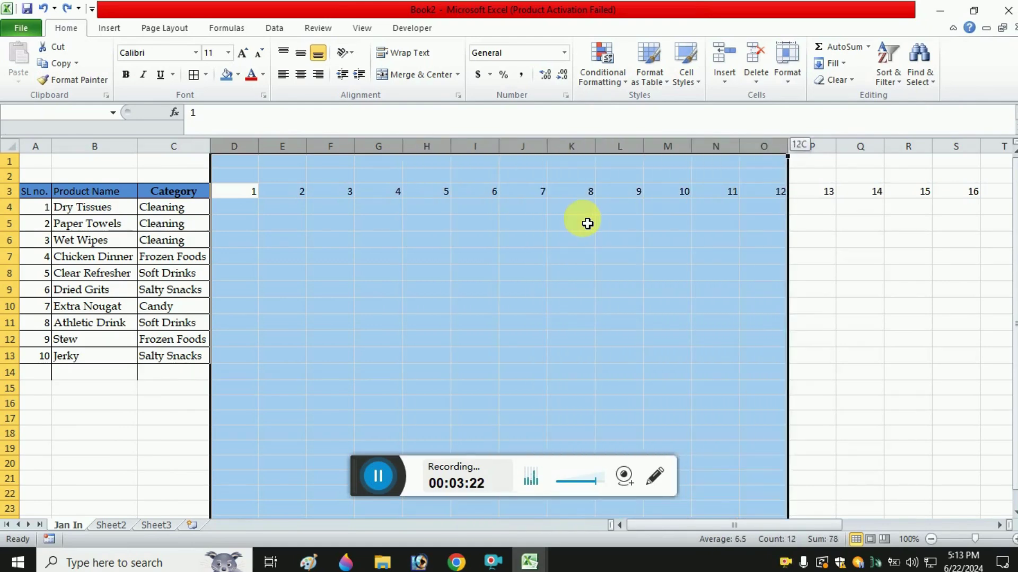
pyautogui.hotkey('shift', 'Right')
pyautogui.hotkey('shift', 'Right')
pyautogui.hotkey('shift', 'Right')
pyautogui.hotkey('shift', 'Right')
pyautogui.hotkey('shift', 'Right')
pyautogui.hotkey('shift', 'Right')
pyautogui.hotkey('shift', 'Right')
pyautogui.hotkey('shift', 'Right')
pyautogui.hotkey('shift', 'Right')
pyautogui.hotkey('shift', 'Right')
pyautogui.hotkey('shift', 'Right')
pyautogui.hotkey('shift', 'Right')
pyautogui.hotkey('shift', 'Right')
pyautogui.hotkey('shift', 'Right')
pyautogui.hotkey('shift', 'Right')
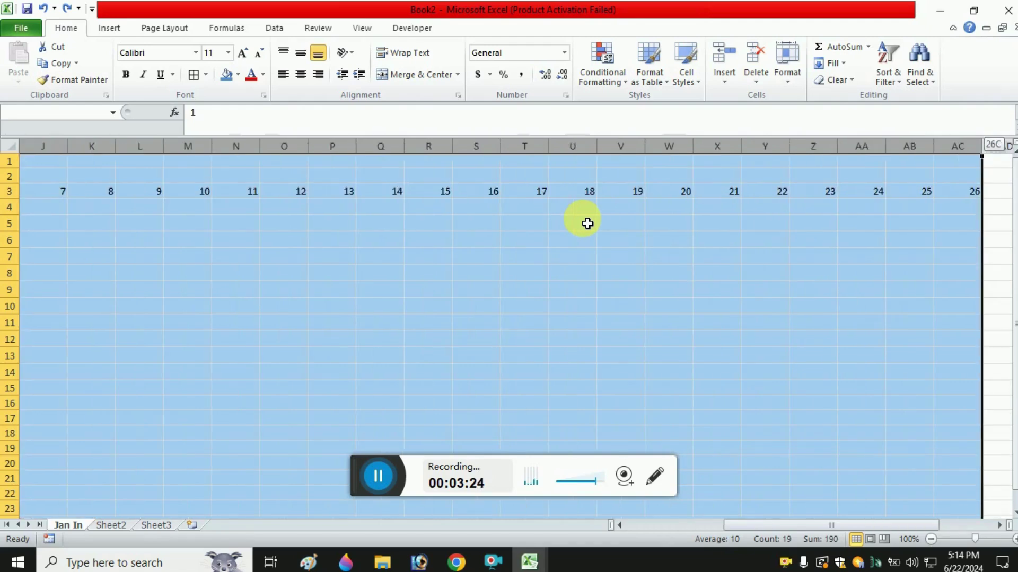
pyautogui.hotkey('shift', 'Right')
pyautogui.hotkey('shift', 'Left')
pyautogui.hotkey('shift', 'Left')
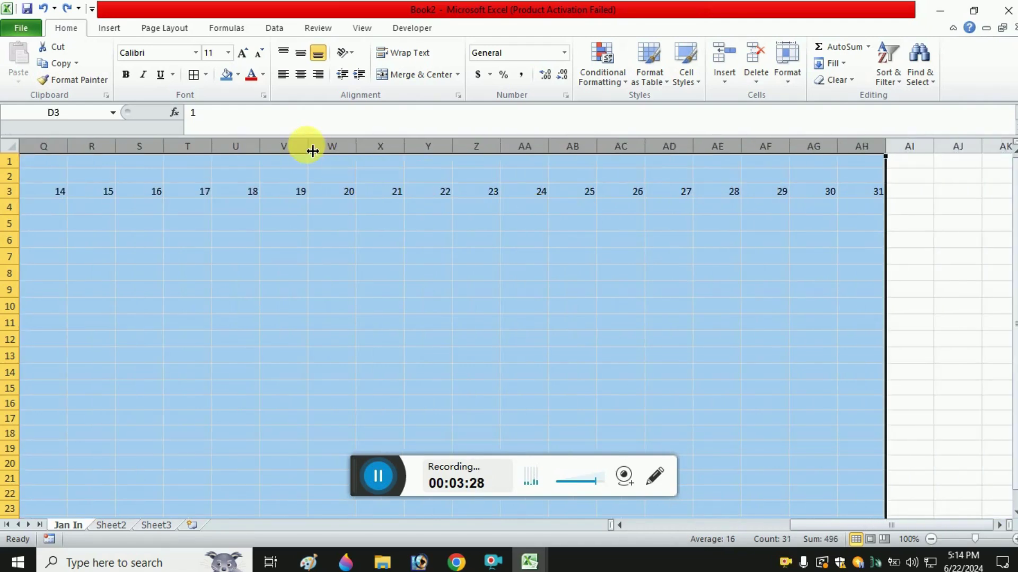
pyautogui.moveTo(312, 151); pyautogui.dragTo(287, 149)
pyautogui.click(484, 196)
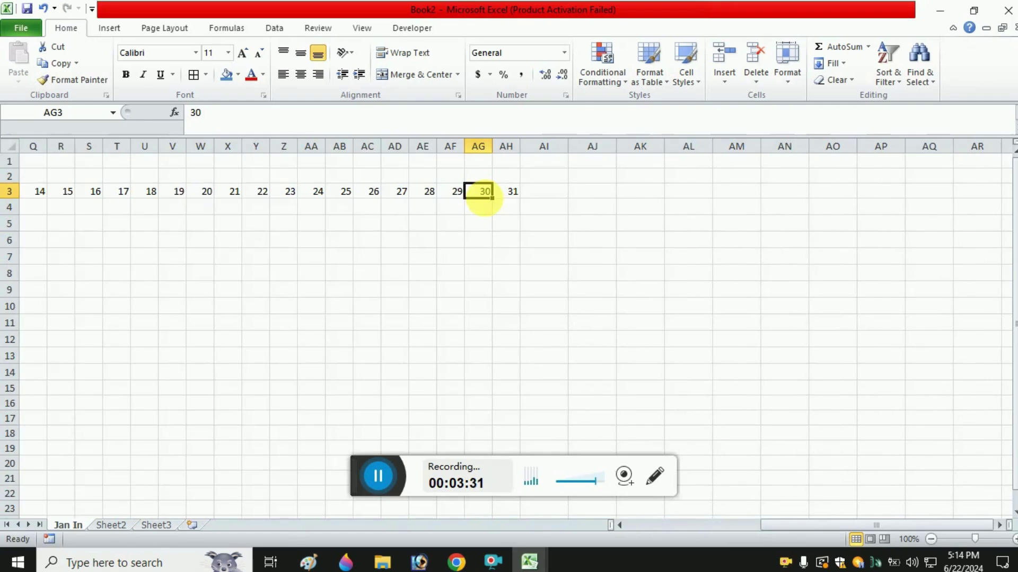
# - Center the day numbers 1 to 31 in D3:AH3
pyautogui.hotkey('ctrl', 'Left')
pyautogui.press('Right')
pyautogui.press('Right')
pyautogui.press('Right')
pyautogui.press('Right')
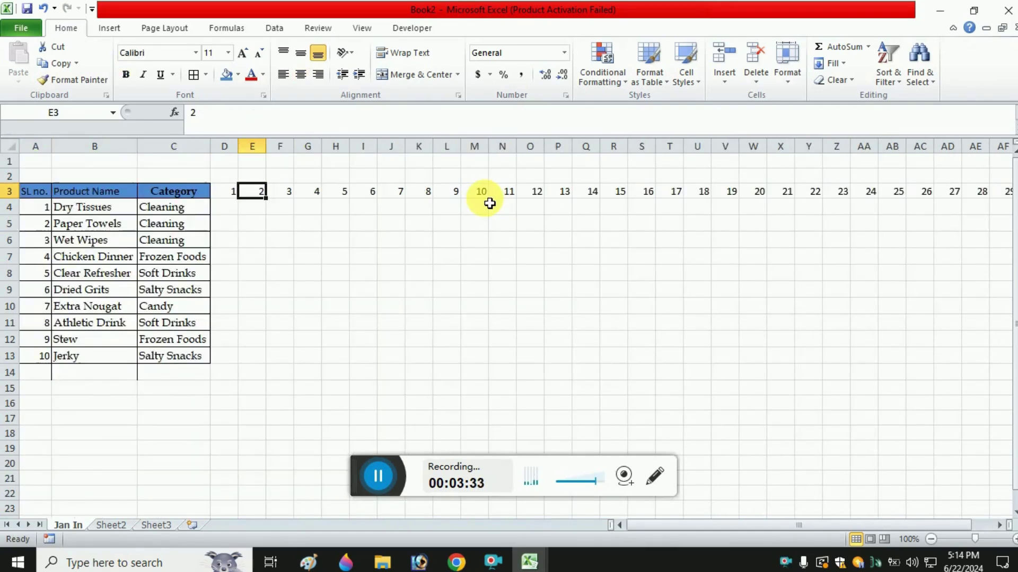
pyautogui.press('Left')
pyautogui.hotkey('ctrl', 'shift', 'Right')
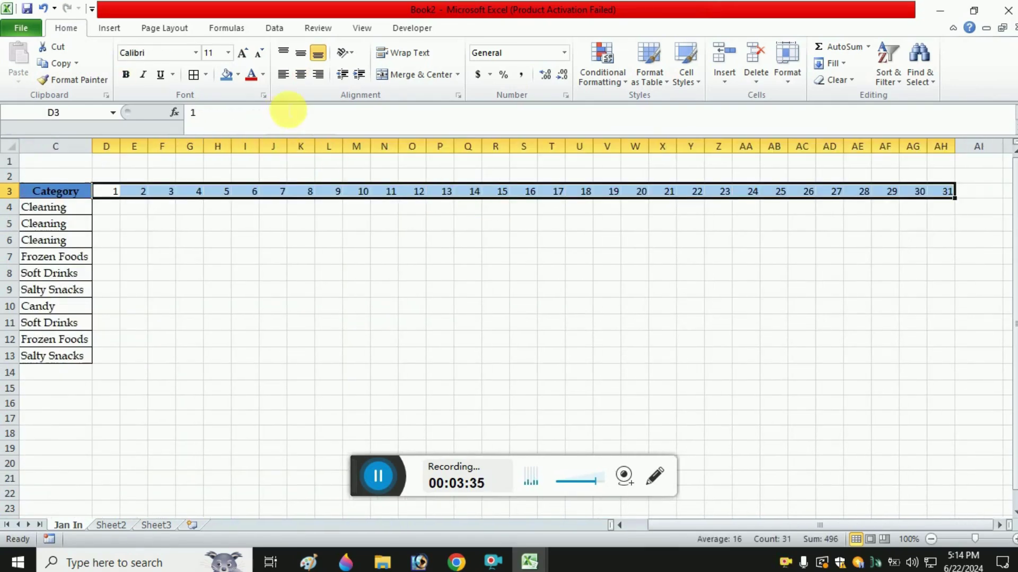
pyautogui.click(300, 74)
# - Apply all borders to the day grid D3:AH13
pyautogui.hotkey('ctrl', 'Left')
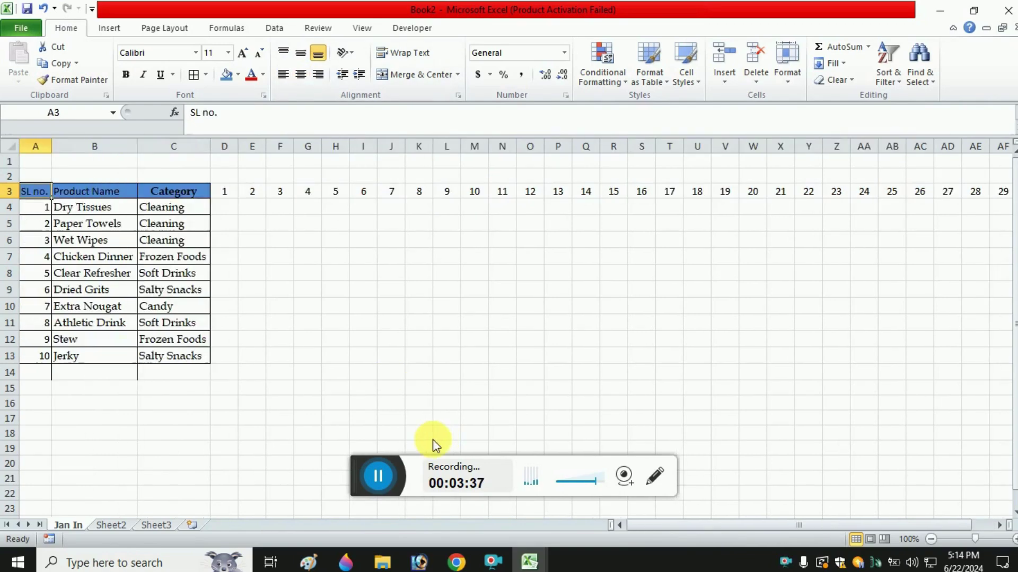
pyautogui.press('Right')
pyautogui.press('Right')
pyautogui.press('Right')
pyautogui.hotkey('ctrl', 'shift', 'Right')
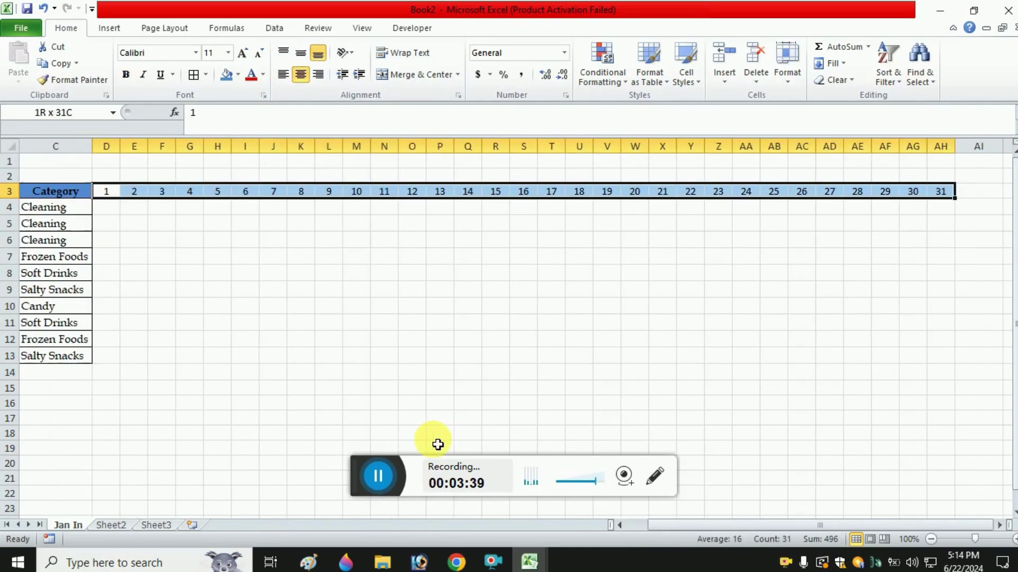
pyautogui.hotkey('shift', 'Down')
pyautogui.hotkey('shift', 'Down')
pyautogui.hotkey('shift', 'Down')
pyautogui.hotkey('shift', 'Down')
pyautogui.hotkey('shift', 'Down')
pyautogui.hotkey('shift', 'Down')
pyautogui.hotkey('shift', 'Down')
pyautogui.hotkey('shift', 'Down')
pyautogui.hotkey('shift', 'Down')
pyautogui.hotkey('shift', 'Down')
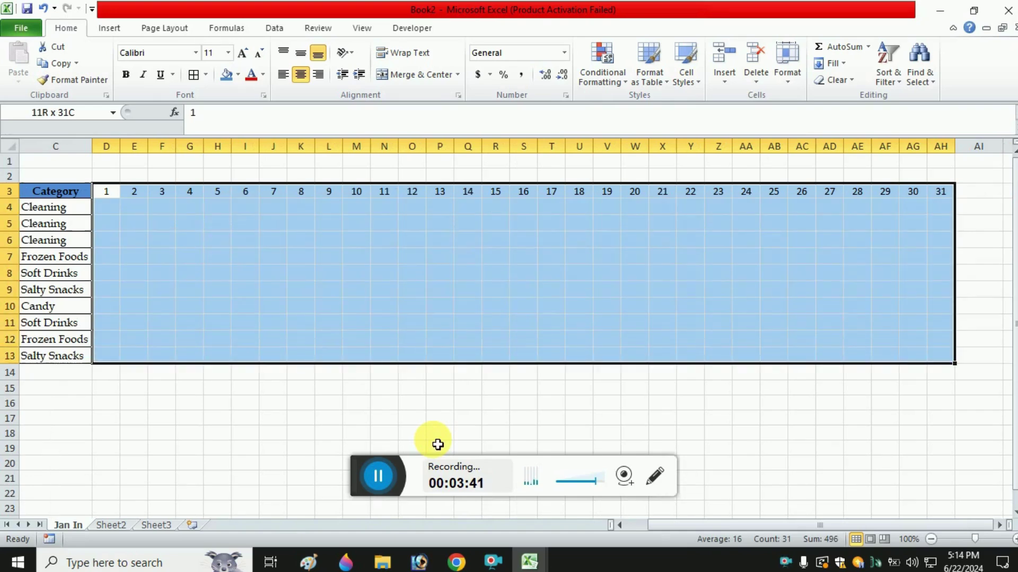
pyautogui.click(193, 74)
# - Fill the day headings D3:AH3 with the same blue as the Category header
pyautogui.click(117, 194)
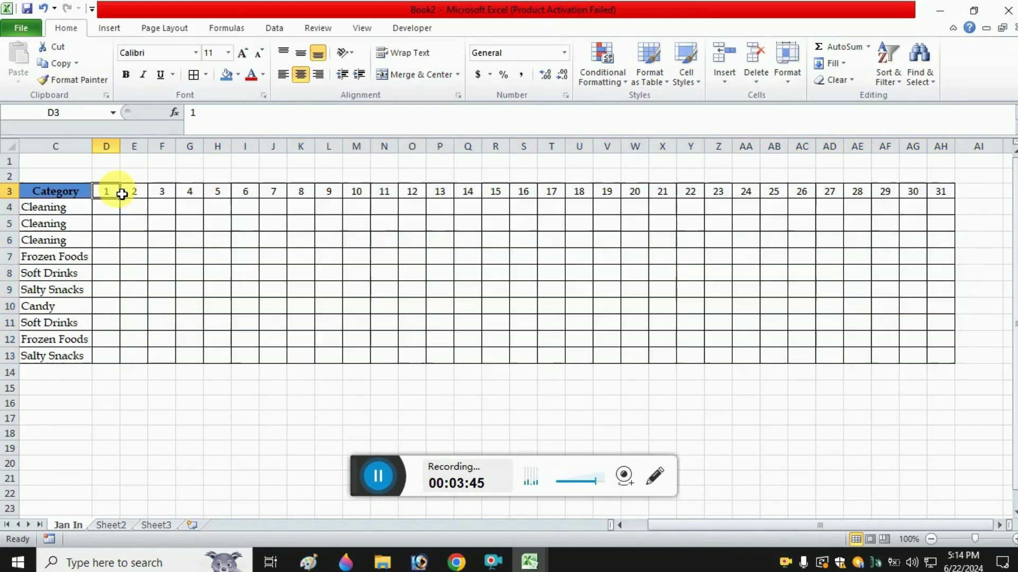
pyautogui.hotkey('ctrl', 'shift', 'Right')
pyautogui.click(222, 74)
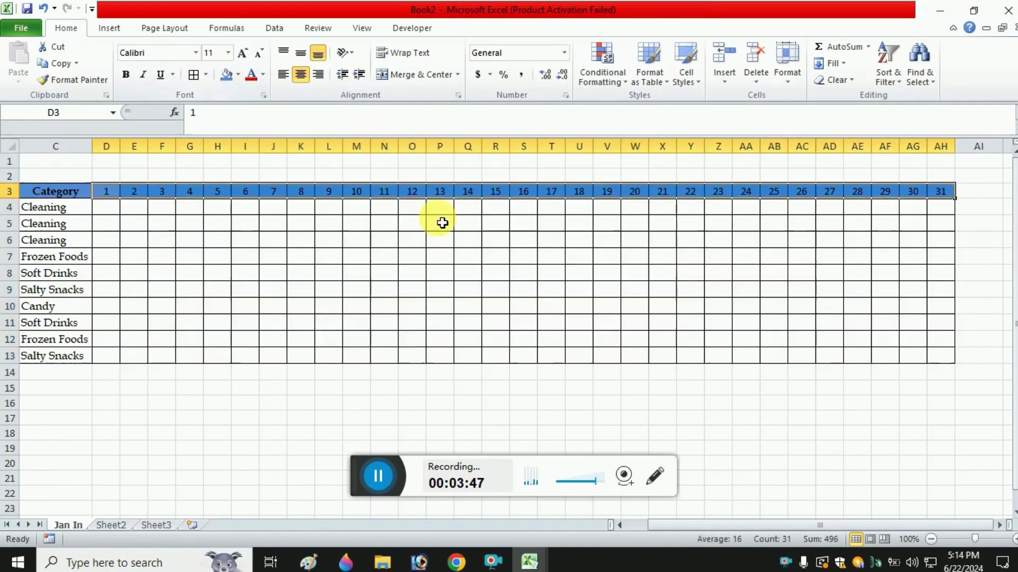
# - Enter Closing Balance as the heading in AI3, after day 31
pyautogui.hotkey('ctrl', 'Right')
pyautogui.press('Right')
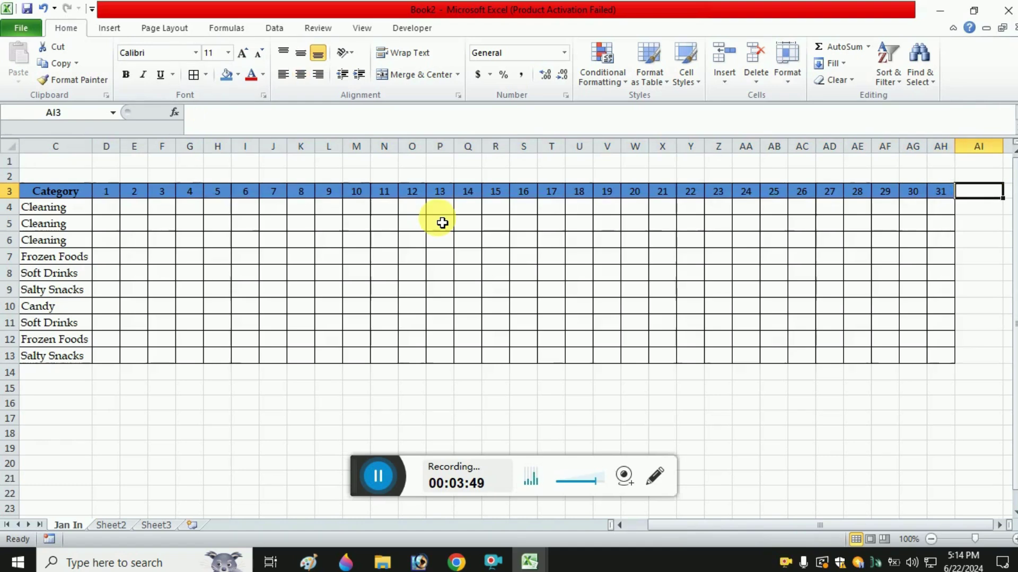
pyautogui.write('Cl')
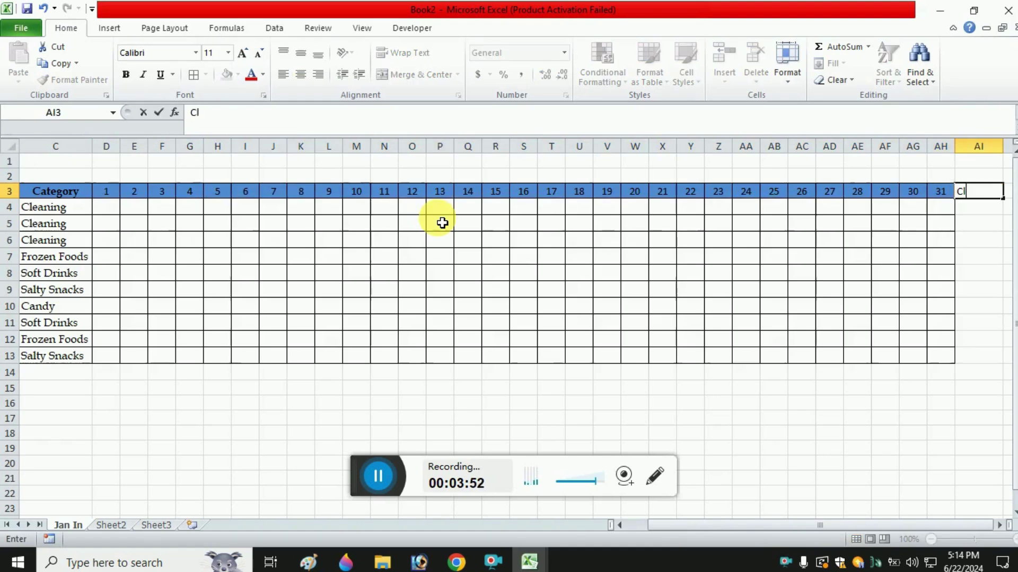
pyautogui.write('osing')
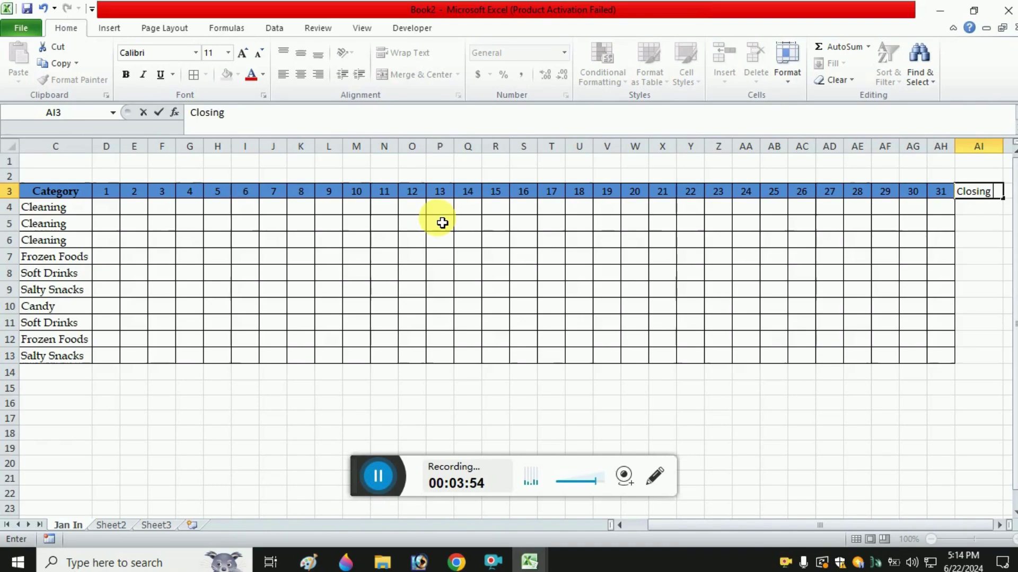
pyautogui.press('BackSpace')
pyautogui.write('ing B')
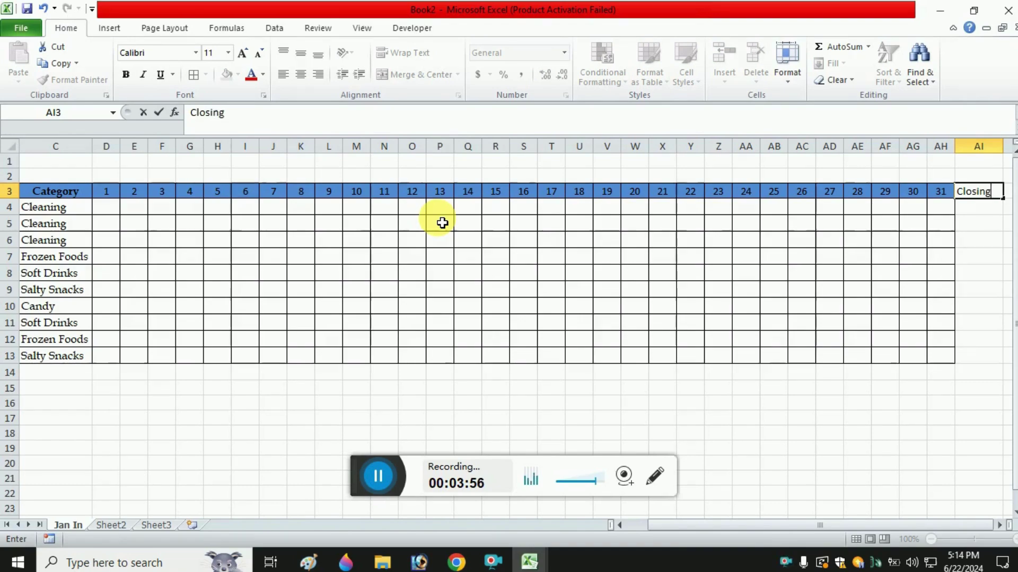
pyautogui.write('alance')
pyautogui.press('Return')
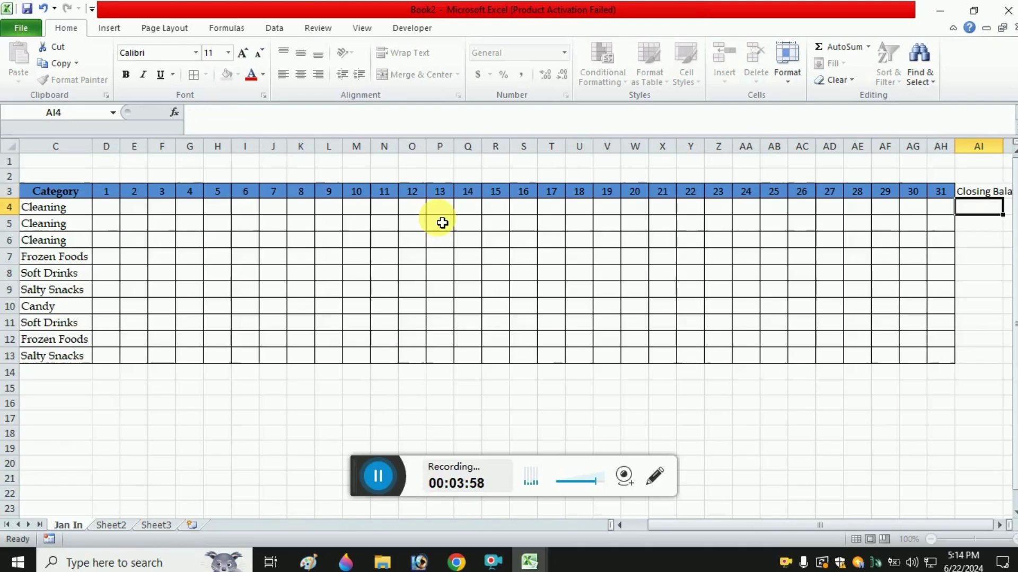
# - Wrap the Closing Balance heading in AI3 and fill the cell with the header blue
pyautogui.press('Up')
pyautogui.click(399, 52)
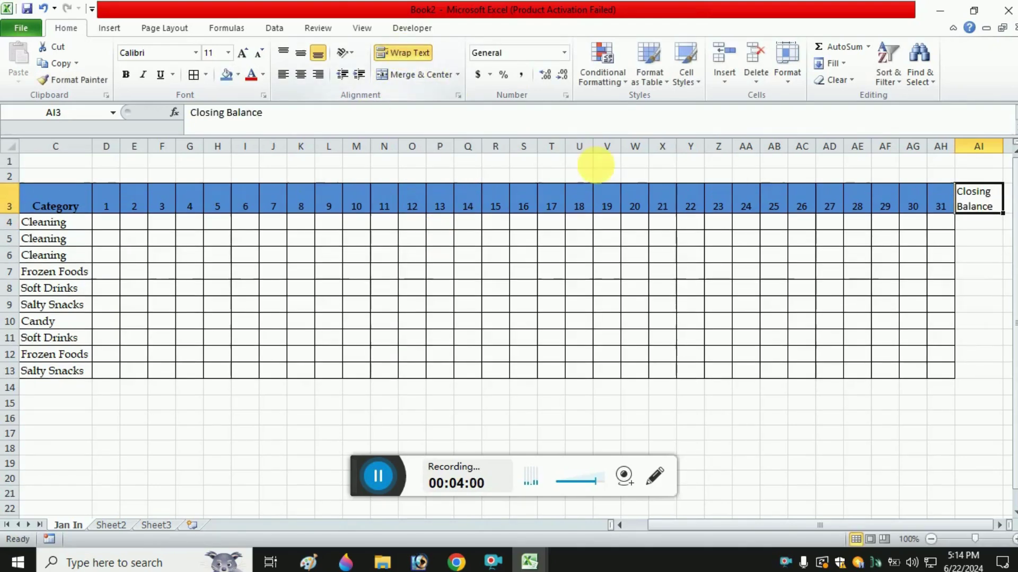
pyautogui.click(226, 74)
# - Apply all borders to AH4:AI13 so the Closing Balance column is part of the grid
pyautogui.press('Down')
pyautogui.press('Left')
pyautogui.press('Right')
pyautogui.press('Left')
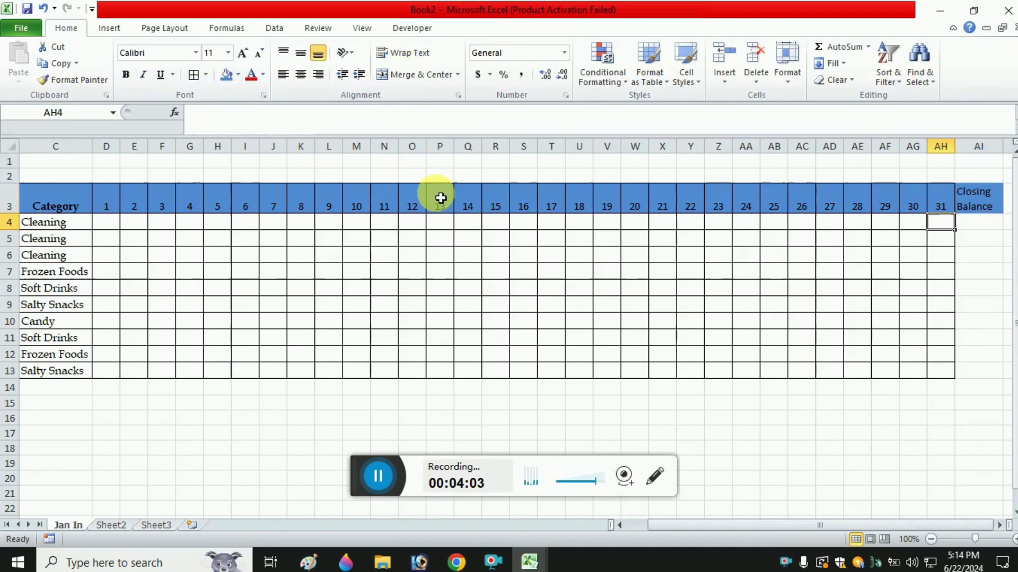
pyautogui.hotkey('ctrl', 'shift', 'Down')
pyautogui.press('Up')
pyautogui.press('Down')
pyautogui.hotkey('shift', 'Down')
pyautogui.hotkey('shift', 'Down')
pyautogui.hotkey('shift', 'Down')
pyautogui.hotkey('shift', 'Down')
pyautogui.hotkey('shift', 'Down')
pyautogui.hotkey('shift', 'Down')
pyautogui.hotkey('shift', 'Down')
pyautogui.hotkey('shift', 'Down')
pyautogui.hotkey('shift', 'Down')
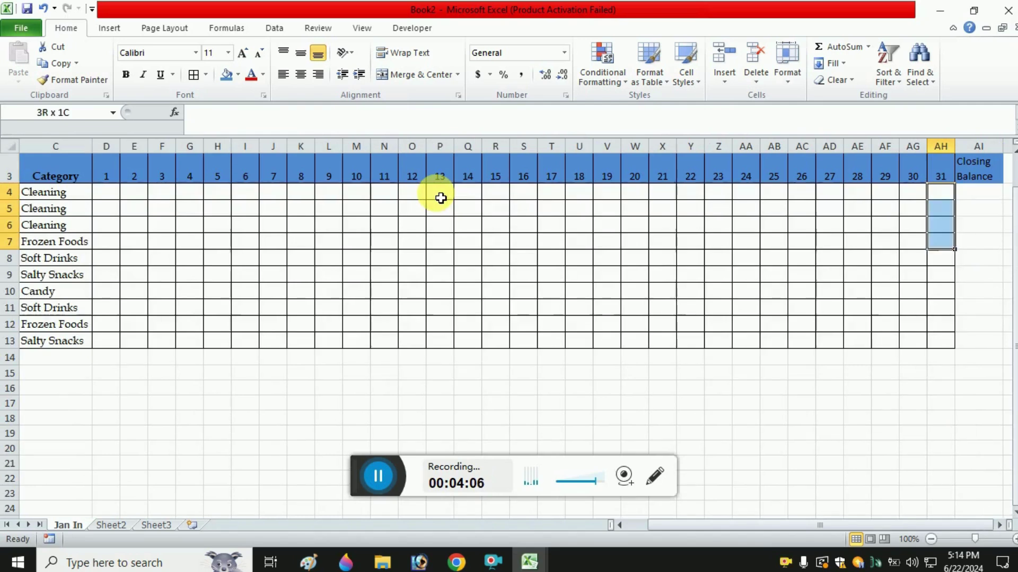
pyautogui.hotkey('shift', 'Right')
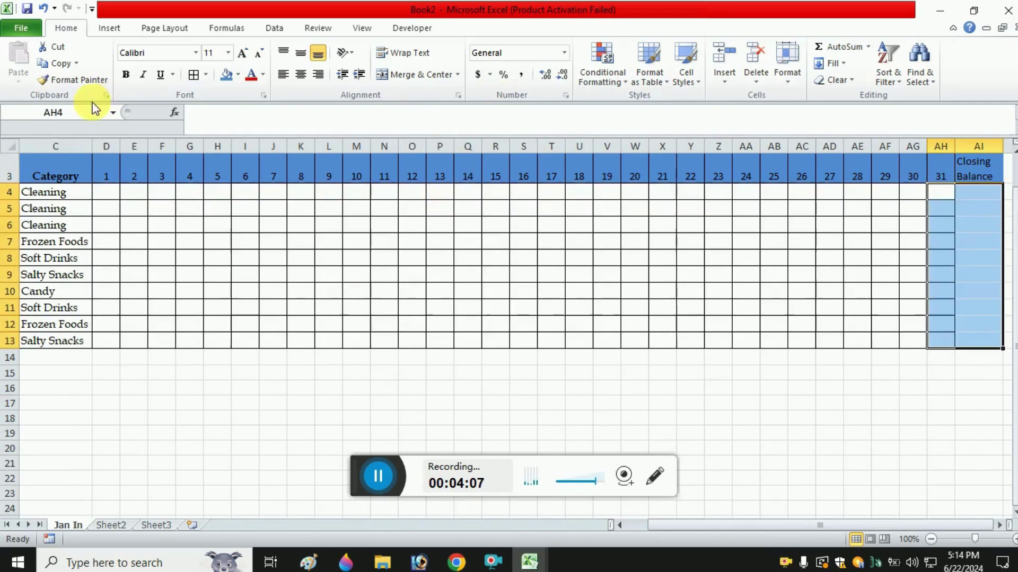
pyautogui.click(193, 74)
# - Merge and center A1:AI2 above the header row, spanning from SL no. to Closing Balance
pyautogui.press('Home')
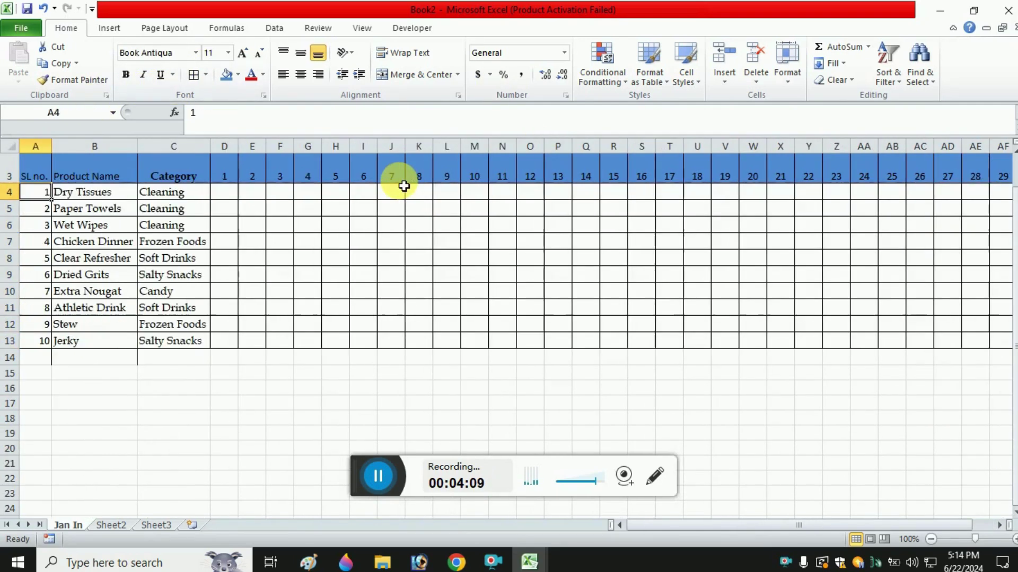
pyautogui.press('Up')
pyautogui.press('Up')
pyautogui.press('Up')
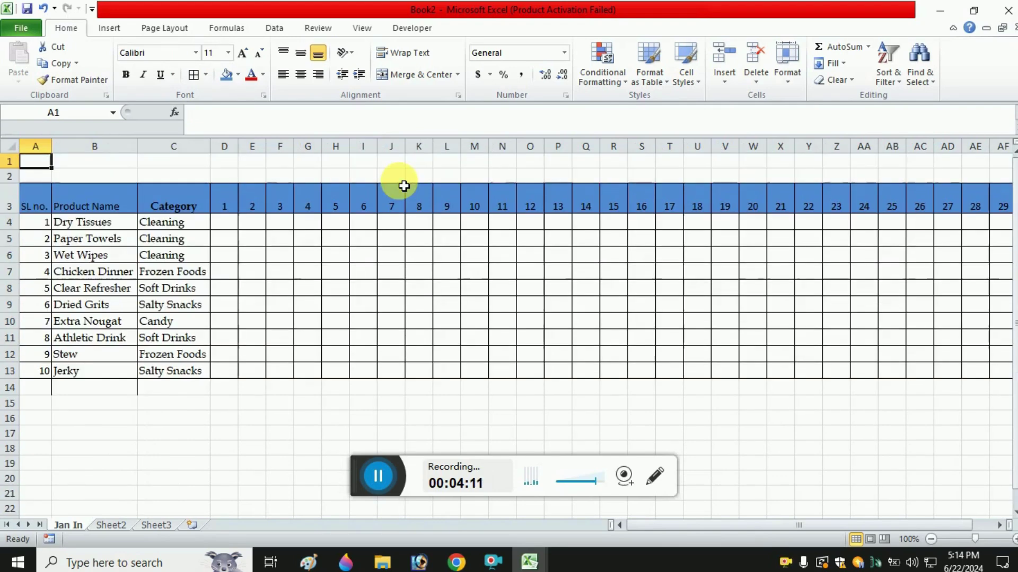
pyautogui.hotkey('shift', 'Down')
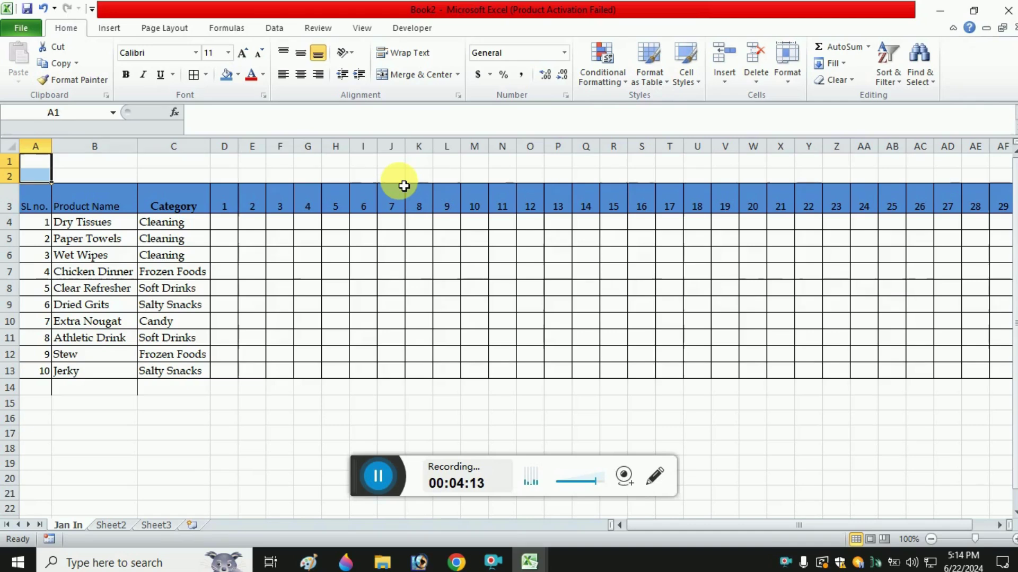
pyautogui.hotkey('shift', 'Right')
pyautogui.hotkey('shift', 'Right')
pyautogui.hotkey('shift', 'Right')
pyautogui.hotkey('shift', 'Right')
pyautogui.hotkey('shift', 'Right')
pyautogui.hotkey('shift', 'Right')
pyautogui.hotkey('shift', 'Right')
pyautogui.hotkey('shift', 'Right')
pyautogui.hotkey('shift', 'Right')
pyautogui.hotkey('shift', 'Right')
pyautogui.hotkey('shift', 'Right')
pyautogui.hotkey('shift', 'Right')
pyautogui.hotkey('shift', 'Right')
pyautogui.hotkey('shift', 'Right')
pyautogui.hotkey('shift', 'Right')
pyautogui.hotkey('shift', 'Right')
pyautogui.hotkey('shift', 'Right')
pyautogui.hotkey('shift', 'Right')
pyautogui.hotkey('shift', 'Right')
pyautogui.hotkey('shift', 'Right')
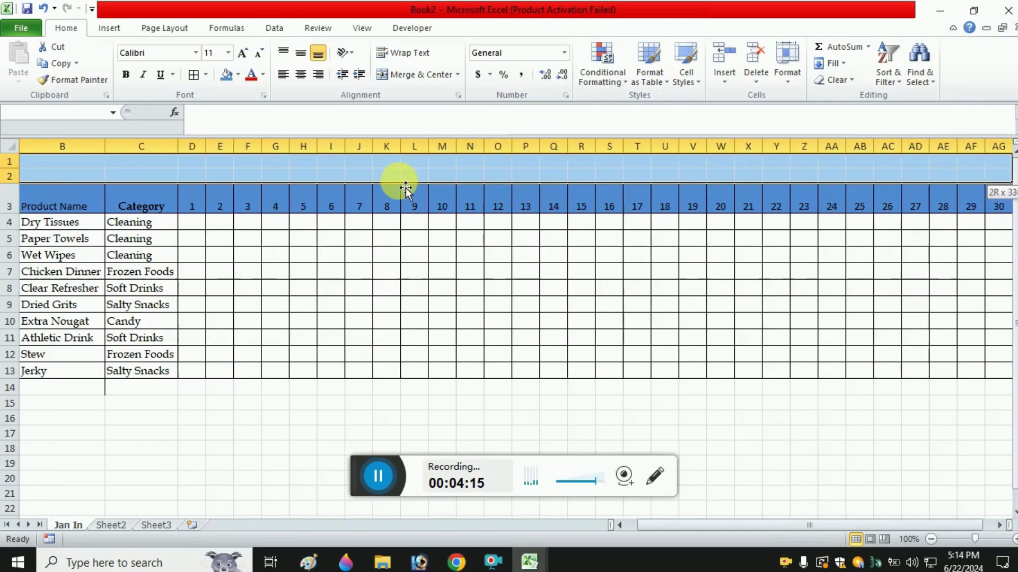
pyautogui.hotkey('shift', 'Right')
pyautogui.hotkey('shift', 'Right')
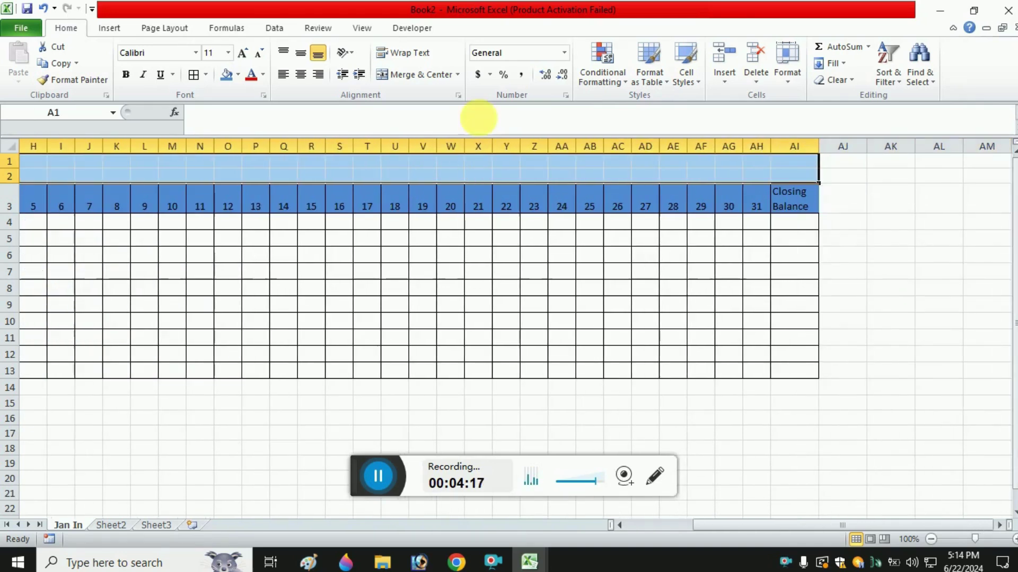
pyautogui.click(422, 74)
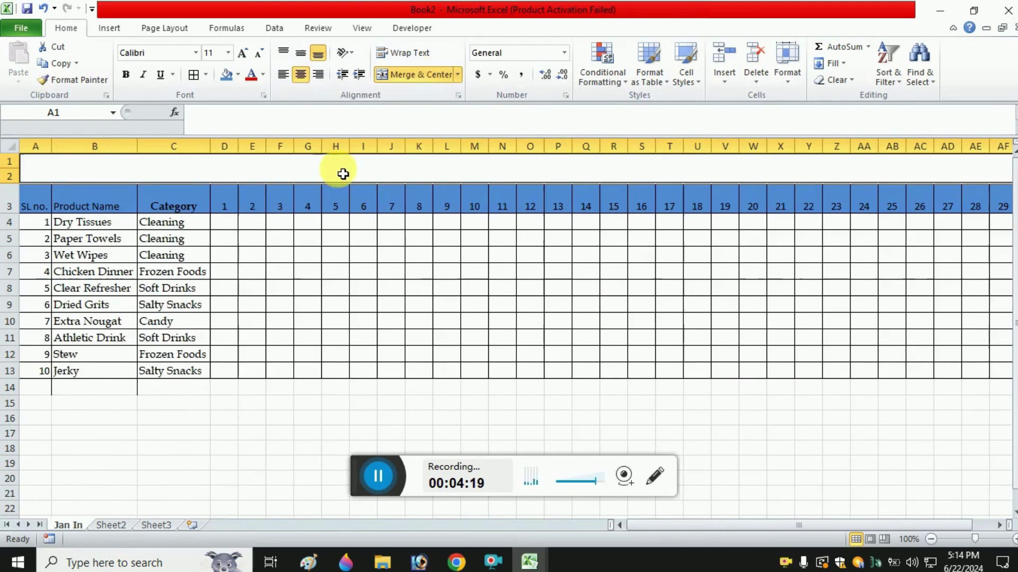
# - Enter Purchase Sheet as the title in the merged cell above the headers
pyautogui.doubleClick(378, 172)
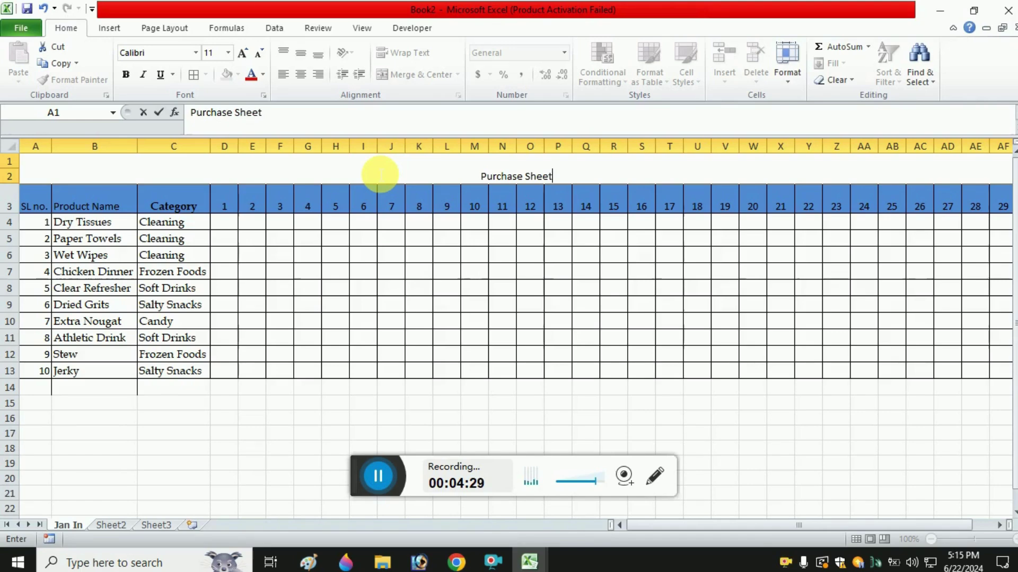
pyautogui.press('Return')
pyautogui.click(377, 170)
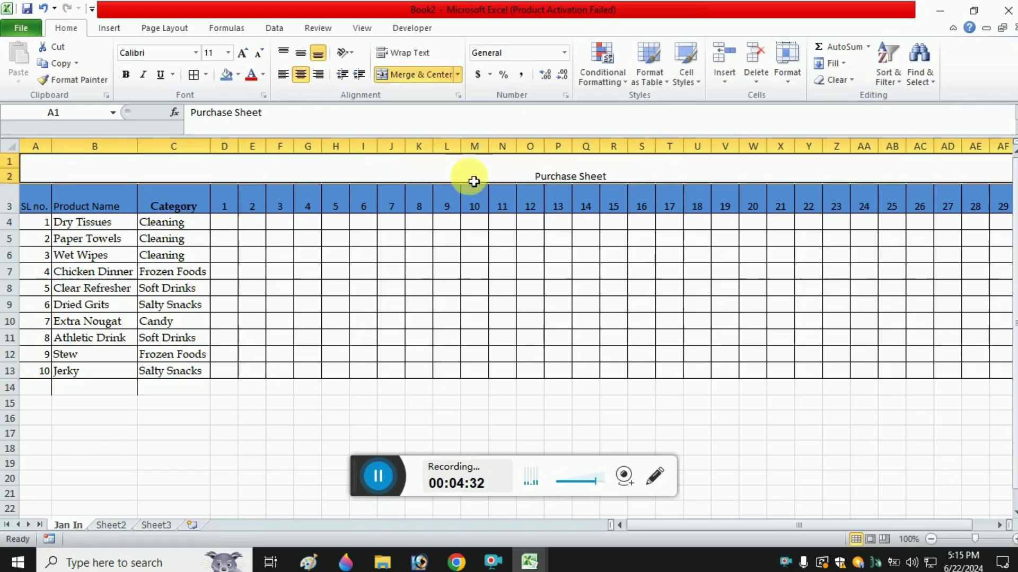
# - Change the sheet title in the merged cell to Purchase Stock
pyautogui.doubleClick(626, 176)
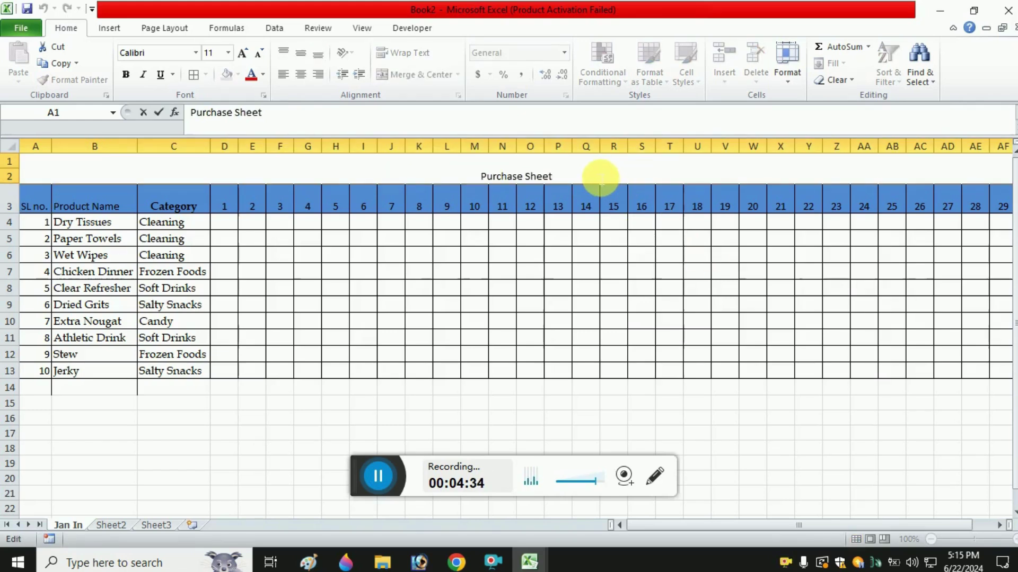
pyautogui.write('tock')
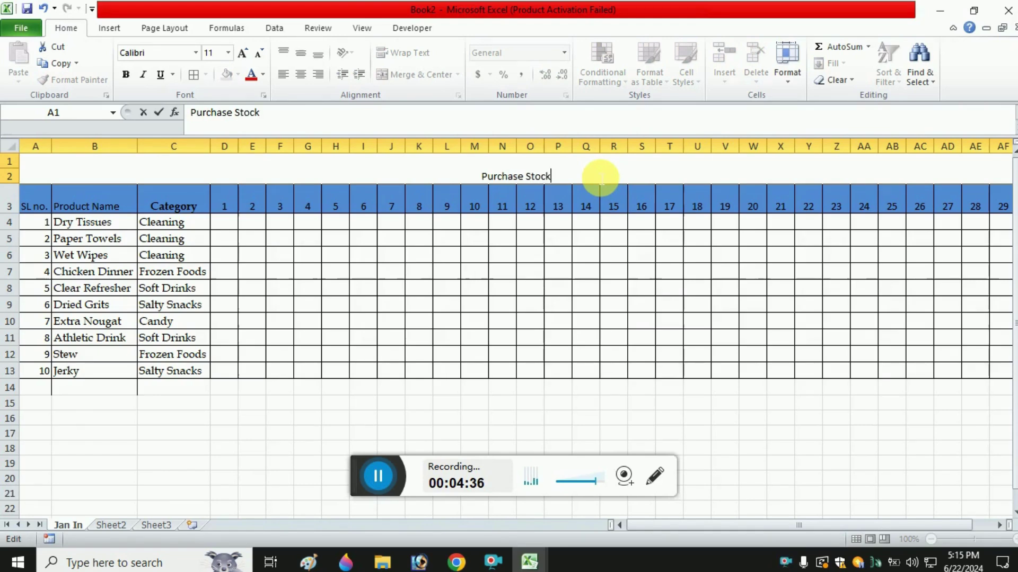
pyautogui.click(597, 179)
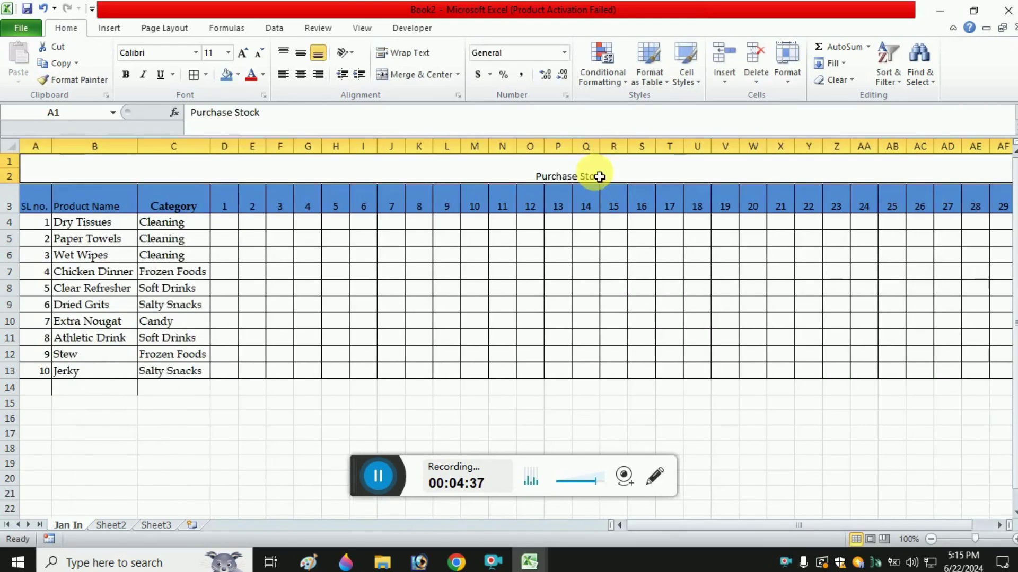
# - Give the merged title cell a thick box border and set its font size to 26
pyautogui.click(208, 74)
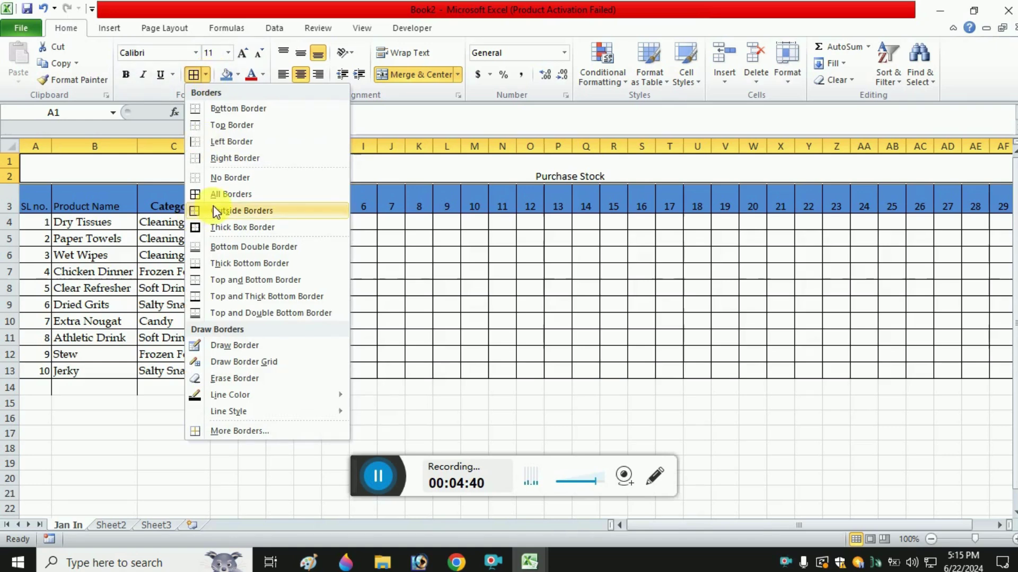
pyautogui.click(211, 227)
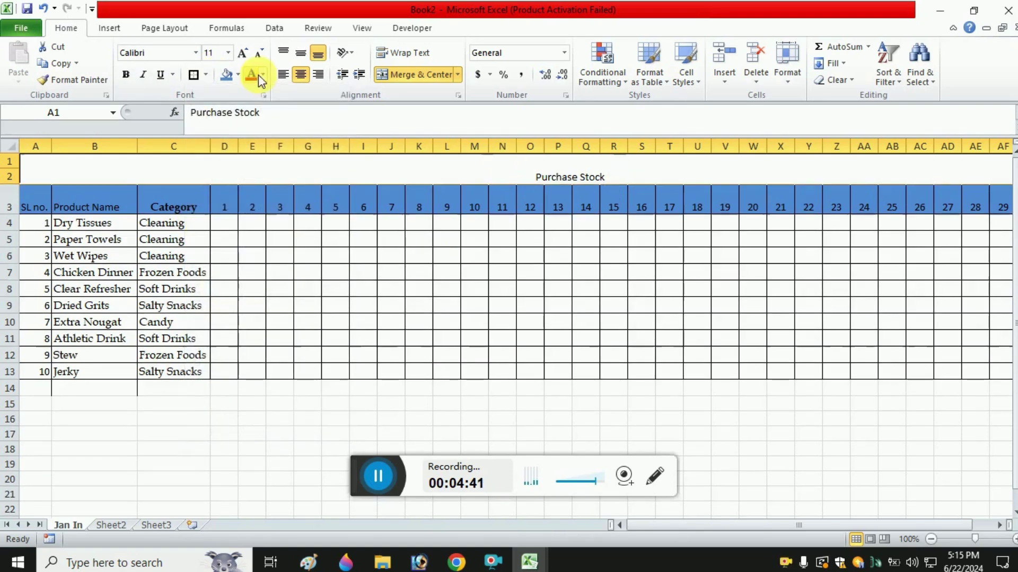
pyautogui.click(227, 52)
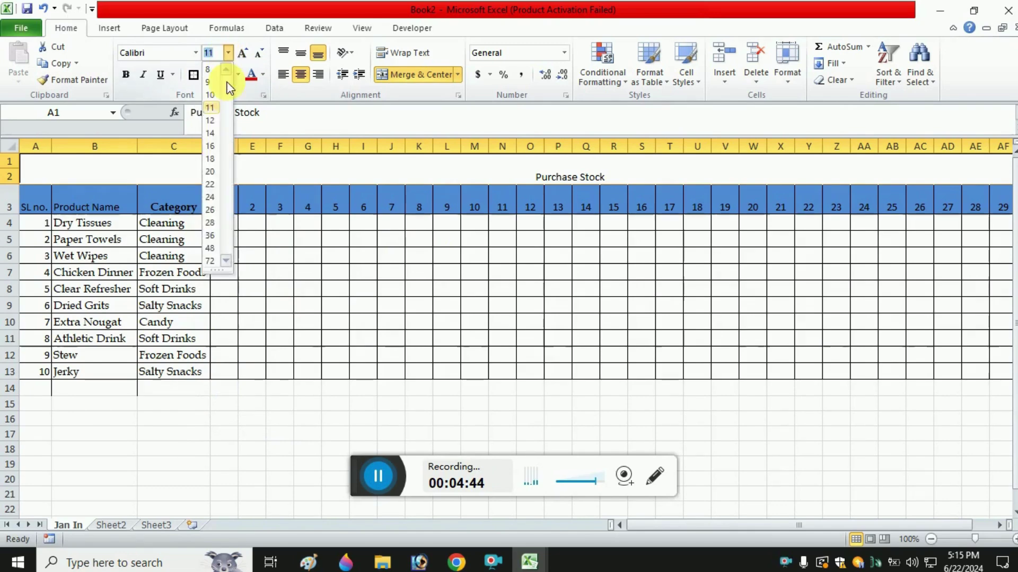
pyautogui.click(213, 210)
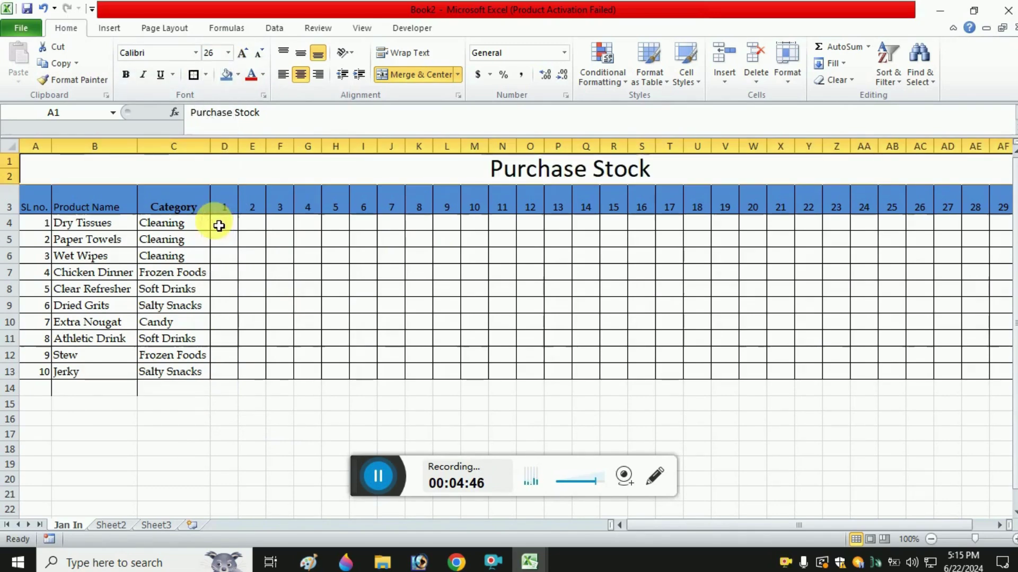
# - Fill the Purchase Stock title cell with a lighter blue than the header row
pyautogui.click(236, 75)
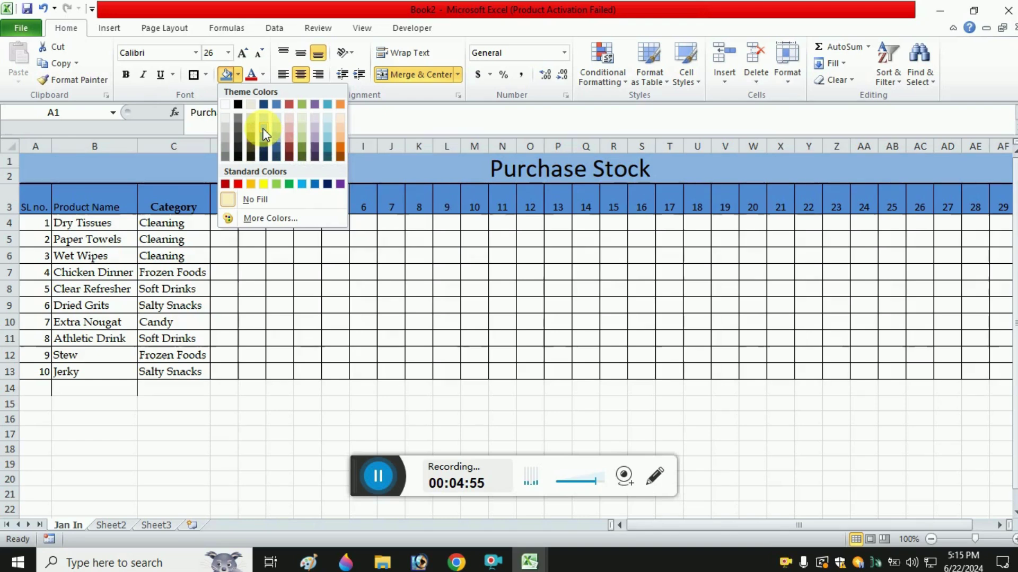
pyautogui.click(264, 134)
pyautogui.click(474, 256)
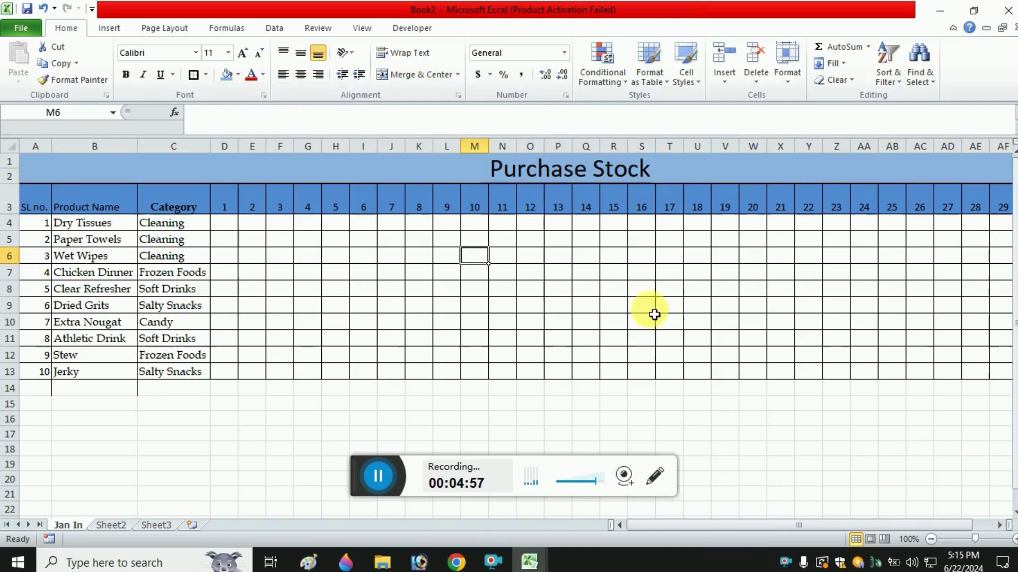
# - Enter a purchase quantity of 12 for Dry Tissues under day 3, in F4
pyautogui.click(231, 223)
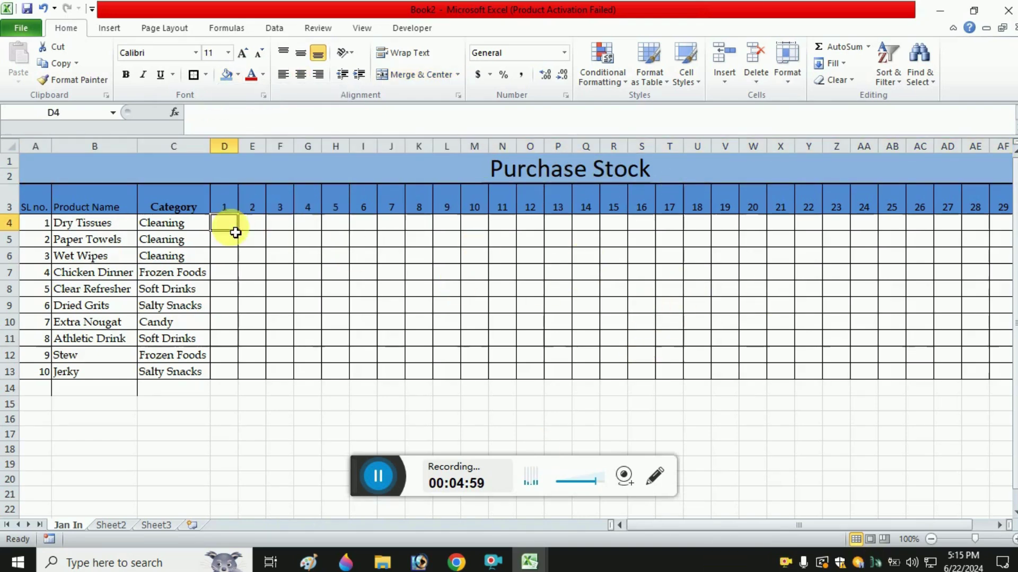
pyautogui.press('Left')
pyautogui.press('Left')
pyautogui.press('Left')
pyautogui.press('Right')
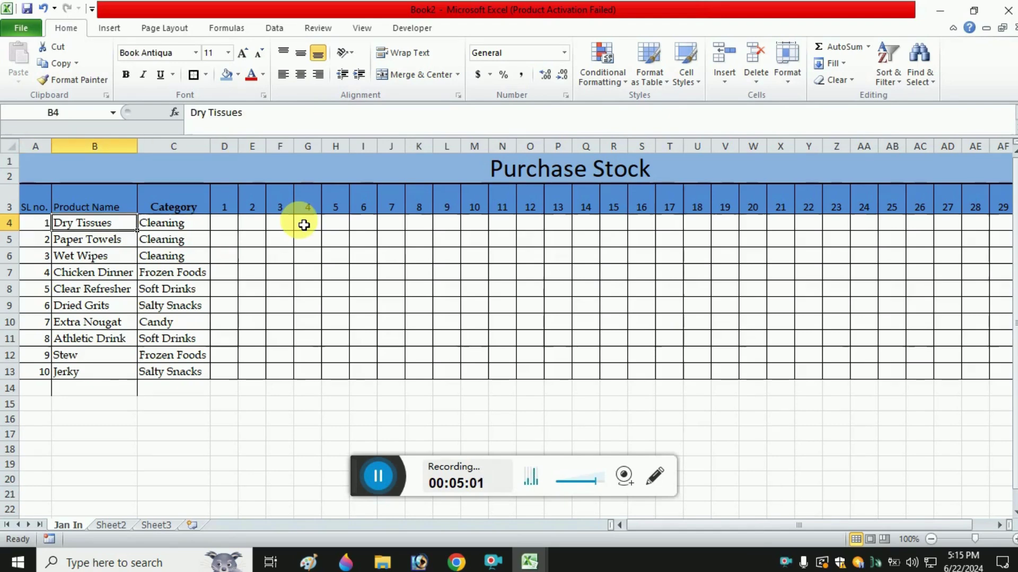
pyautogui.hotkey('ctrl', 'shift', 'Down')
pyautogui.press('Right')
pyautogui.press('Right')
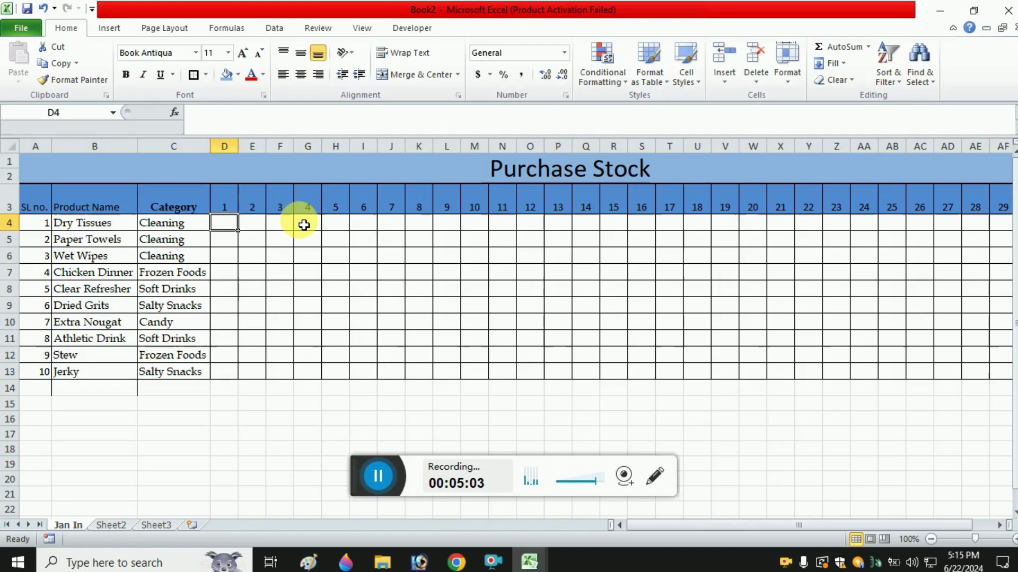
pyautogui.press('Right')
pyautogui.press('Right')
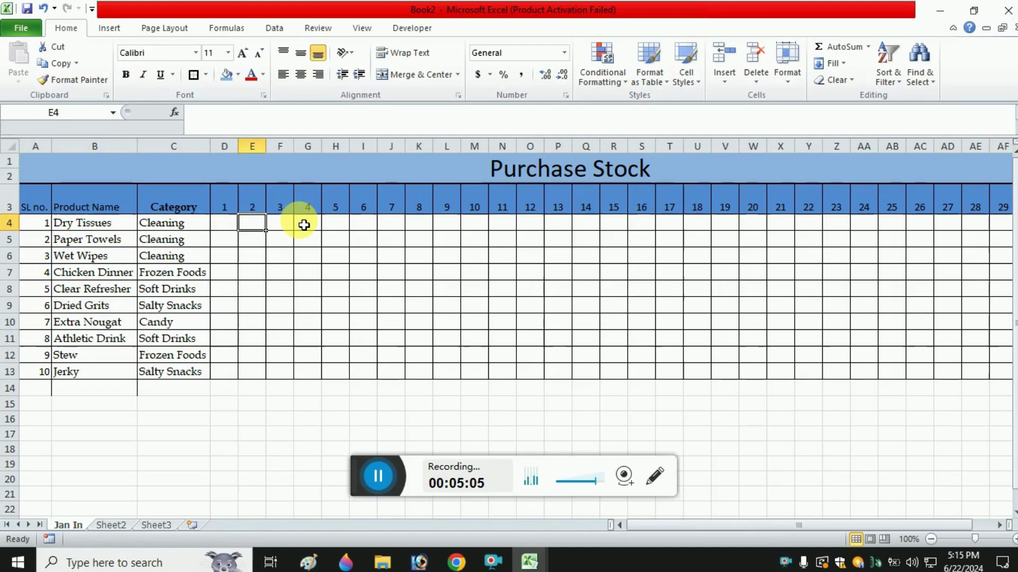
pyautogui.write('12')
pyautogui.press('Return')
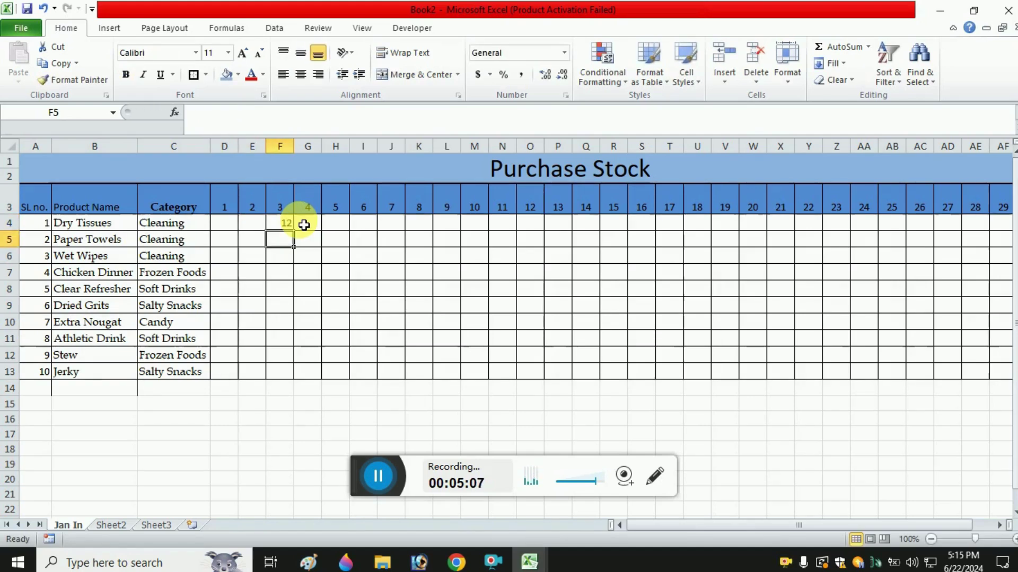
# - Enter a purchase quantity of 23 for Wet Wipes under day 6, in I6
pyautogui.press('Right')
pyautogui.press('Right')
pyautogui.press('Right')
pyautogui.write('23')
pyautogui.press('Right')
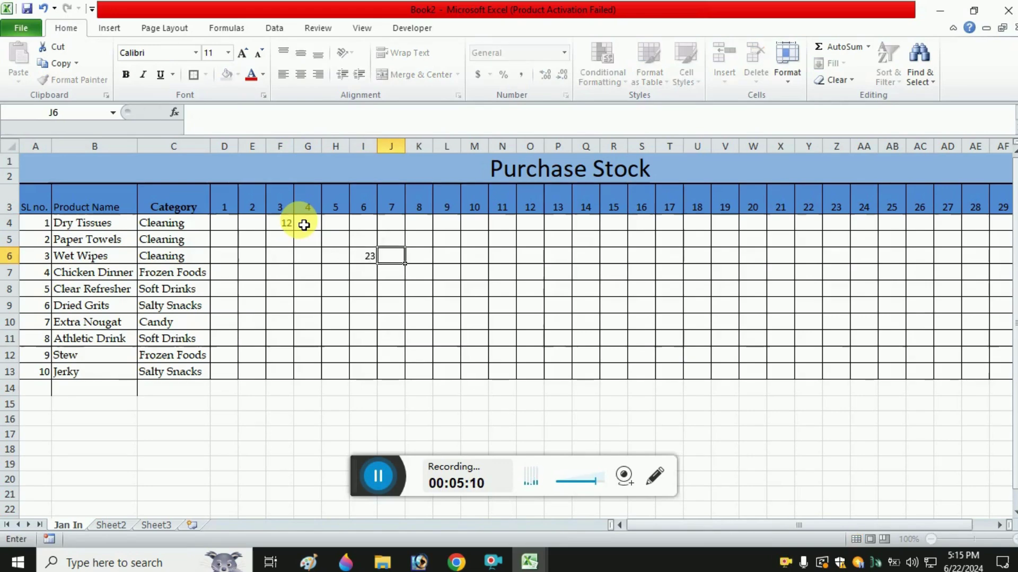
# - Enter a purchase quantity of 12 for Dry Tissues under day 12, in O4
pyautogui.press('Up')
pyautogui.press('Up')
pyautogui.press('Right')
pyautogui.press('Right')
pyautogui.press('Right')
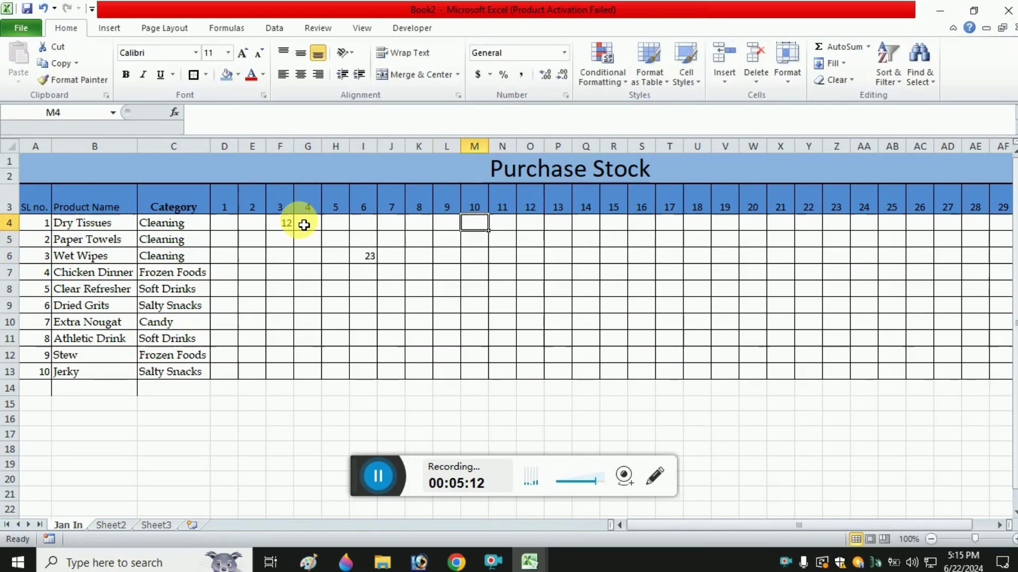
pyautogui.press('Right')
pyautogui.press('Right')
pyautogui.write('12')
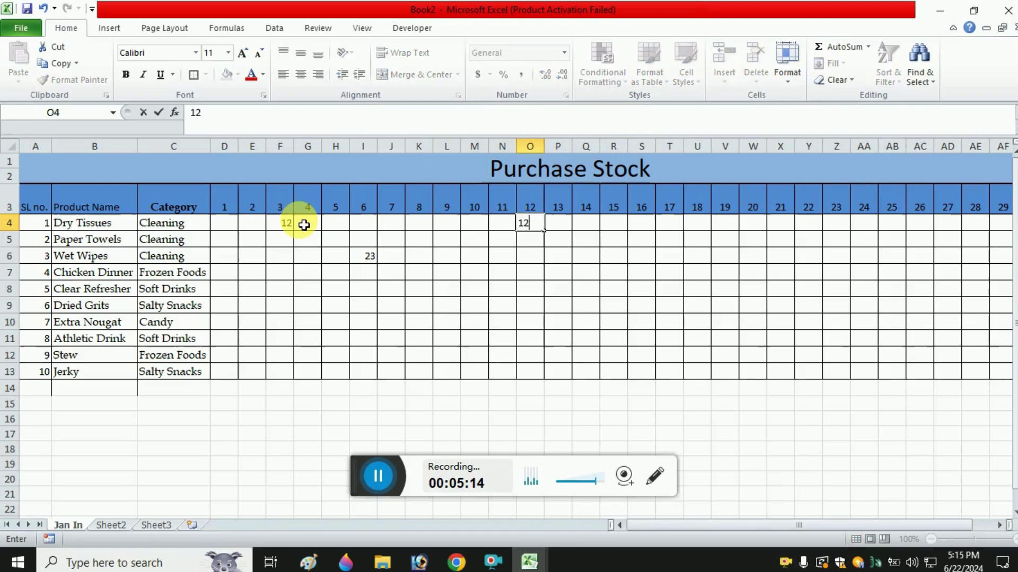
pyautogui.press('Right')
# - Enter a purchase quantity of 3 for Dry Tissues under day 17, in T4
pyautogui.press('Right')
pyautogui.press('Right')
pyautogui.press('Right')
pyautogui.press('Left')
pyautogui.press('Left')
pyautogui.press('Left')
pyautogui.press('Left')
pyautogui.press('Left')
pyautogui.press('Left')
pyautogui.press('Left')
pyautogui.press('Left')
pyautogui.press('Left')
pyautogui.press('Left')
pyautogui.press('Left')
pyautogui.press('Left')
pyautogui.press('Left')
pyautogui.press('Left')
pyautogui.press('Left')
pyautogui.press('Left')
pyautogui.press('Left')
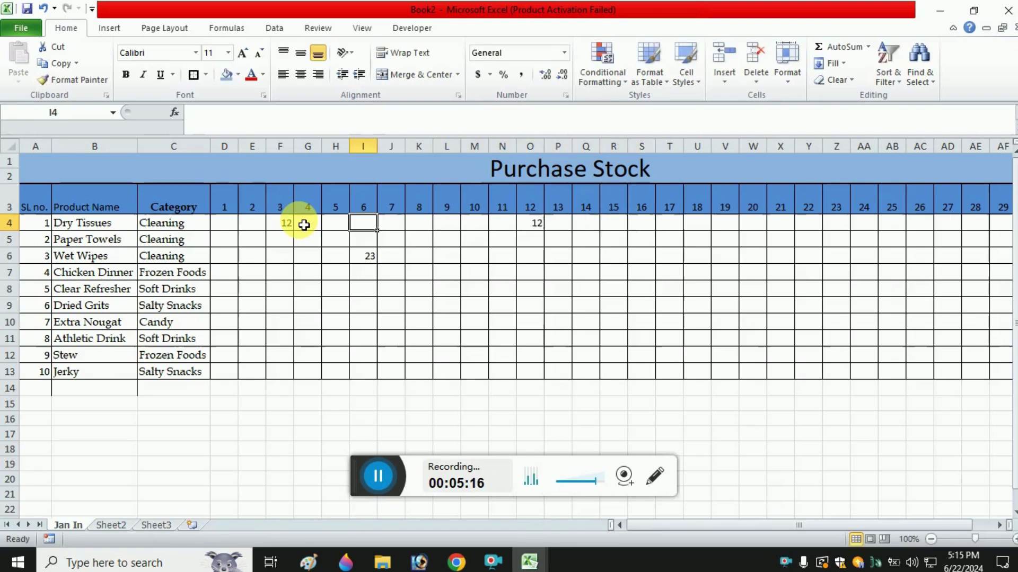
pyautogui.press('Right')
pyautogui.press('Right')
pyautogui.press('Right')
pyautogui.press('Right')
pyautogui.press('Right')
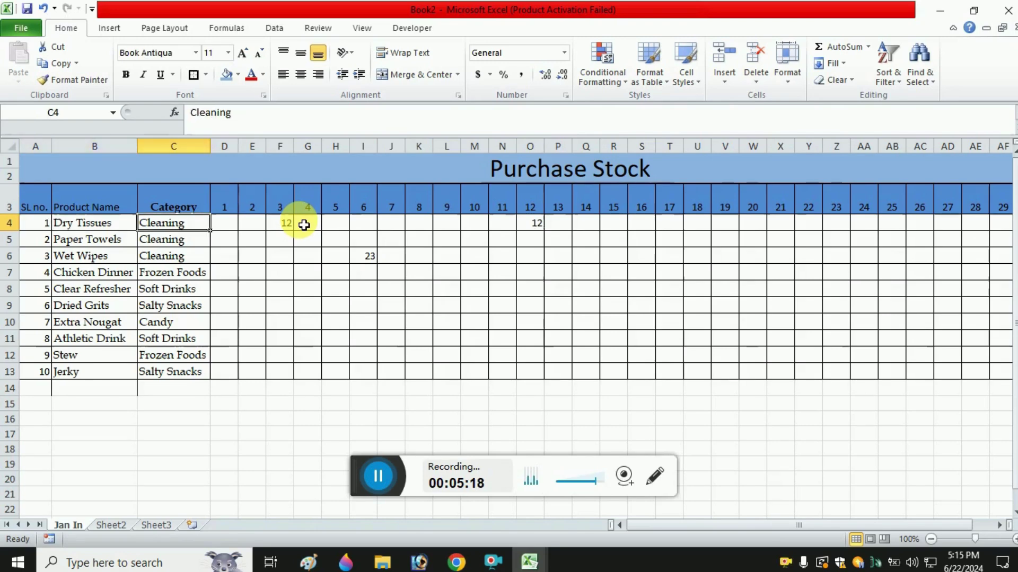
pyautogui.press('Right')
pyautogui.press('Right')
pyautogui.press('Right')
pyautogui.press('Right')
pyautogui.press('Right')
pyautogui.press('Right')
pyautogui.press('Right')
pyautogui.press('Right')
pyautogui.press('Right')
pyautogui.press('Right')
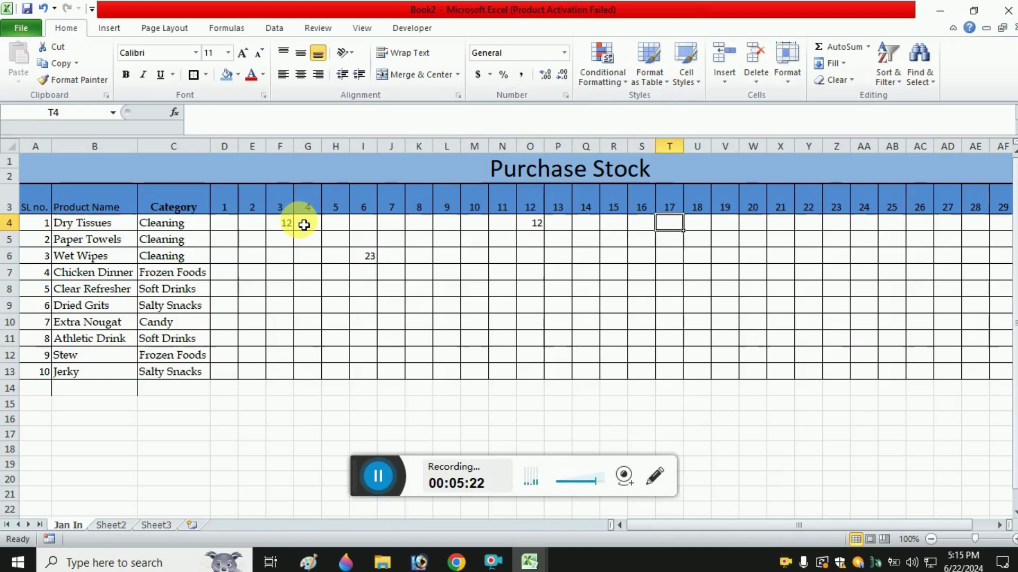
pyautogui.write('3')
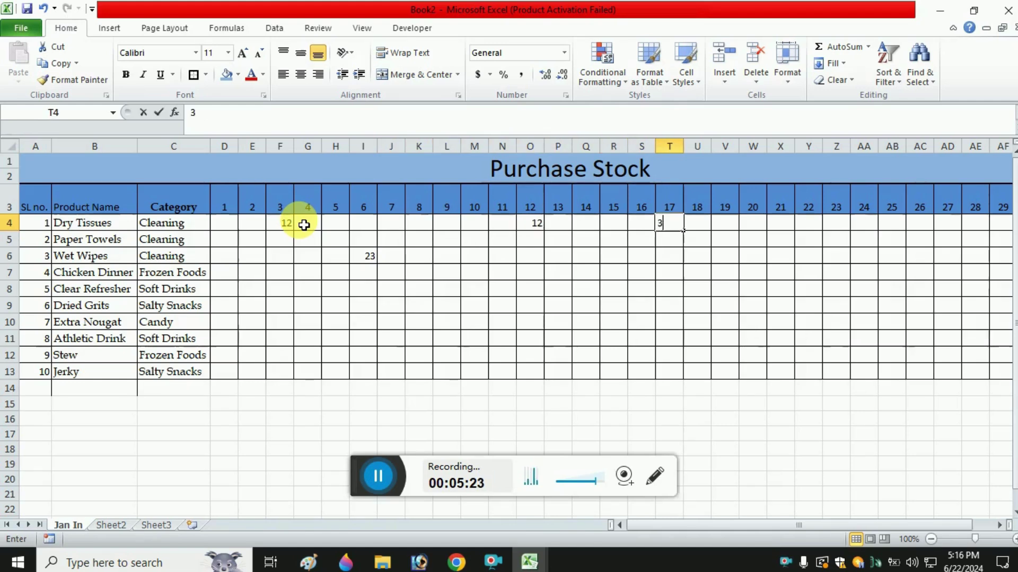
pyautogui.press('Right')
pyautogui.press('Left')
pyautogui.press('Left')
pyautogui.press('Left')
pyautogui.press('Left')
pyautogui.press('Left')
pyautogui.press('Left')
pyautogui.press('Left')
pyautogui.press('Left')
pyautogui.press('Left')
pyautogui.press('Left')
pyautogui.press('Left')
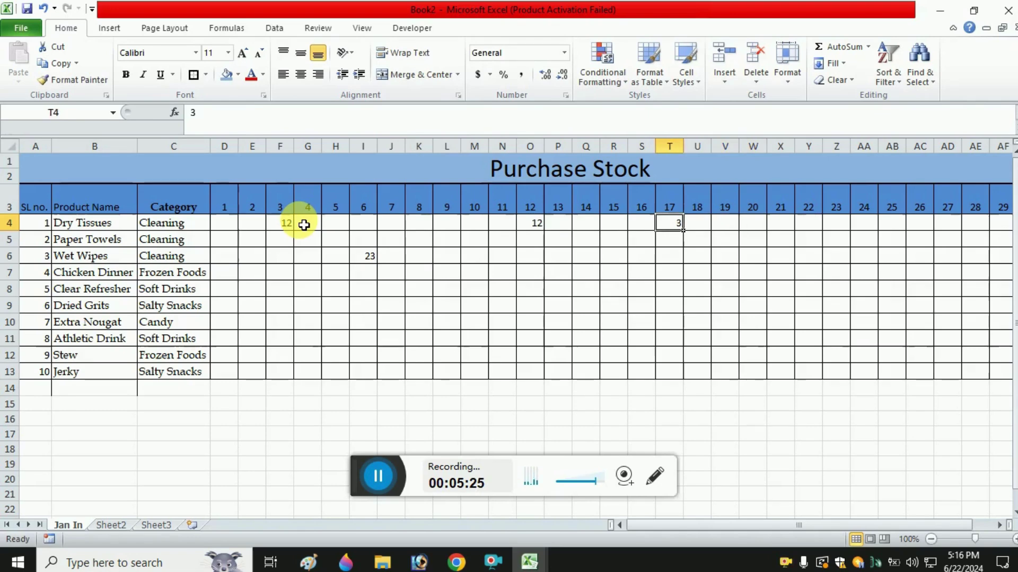
pyautogui.press('Left')
pyautogui.press('Left')
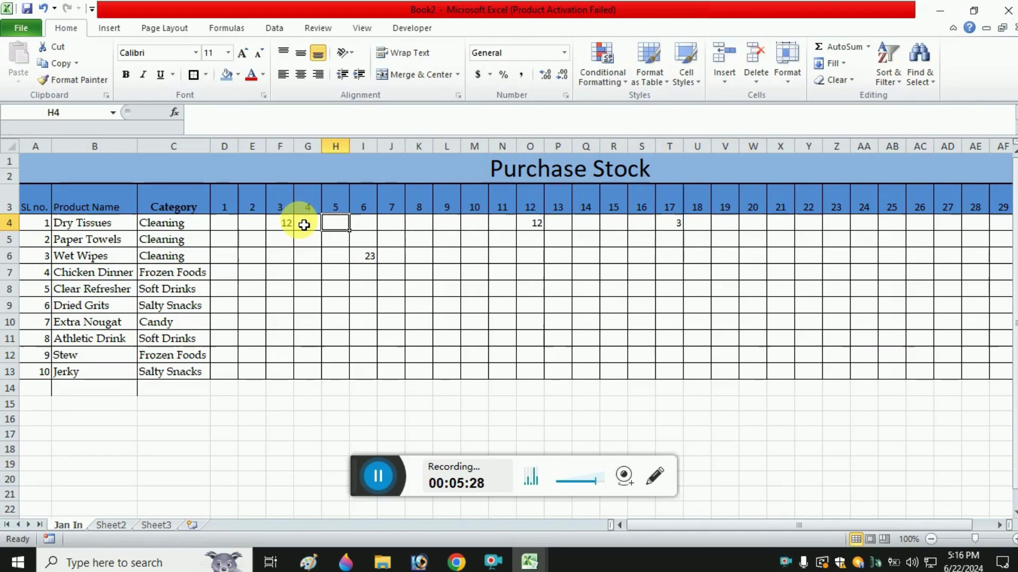
pyautogui.press('Left')
pyautogui.press('Left')
pyautogui.hotkey('shift', 'Right')
pyautogui.hotkey('shift', 'Right')
pyautogui.hotkey('shift', 'Right')
pyautogui.hotkey('shift', 'Right')
pyautogui.hotkey('shift', 'Right')
pyautogui.hotkey('shift', 'Right')
pyautogui.hotkey('shift', 'Right')
pyautogui.hotkey('shift', 'Right')
pyautogui.hotkey('shift', 'Right')
pyautogui.hotkey('shift', 'Right')
pyautogui.hotkey('shift', 'Right')
pyautogui.hotkey('shift', 'Right')
pyautogui.hotkey('shift', 'Right')
pyautogui.hotkey('shift', 'Right')
pyautogui.hotkey('shift', 'Right')
pyautogui.hotkey('shift', 'Right')
pyautogui.hotkey('shift', 'Right')
pyautogui.hotkey('shift', 'Right')
pyautogui.hotkey('shift', 'Right')
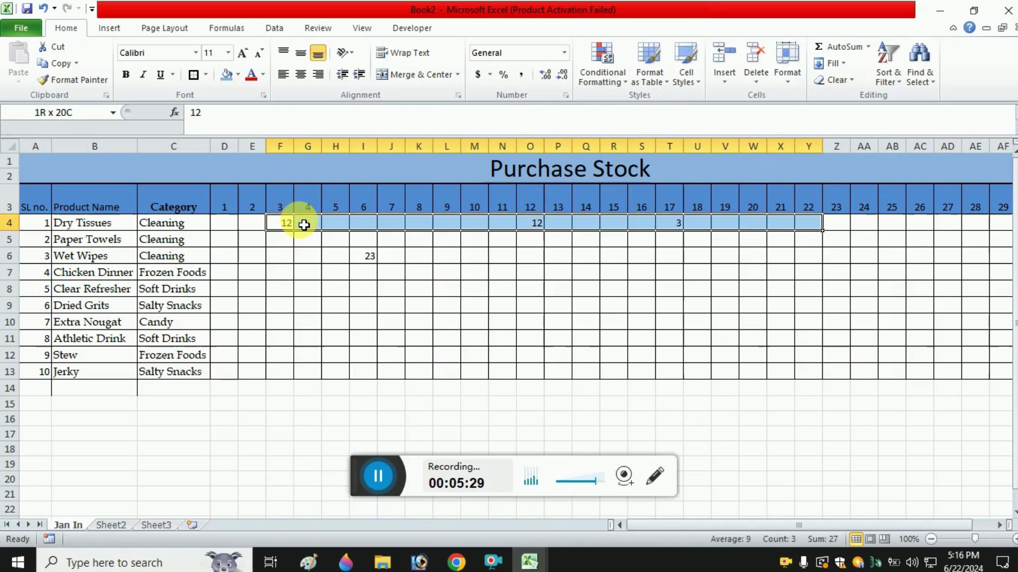
# - Highlight the day 1 to 31 quantities for Dry Tissues, D4:AH4, to review the range the Closing Balance covers
pyautogui.press('Left')
pyautogui.press('Left')
pyautogui.hotkey('shift', 'Right')
pyautogui.hotkey('shift', 'Right')
pyautogui.hotkey('shift', 'Right')
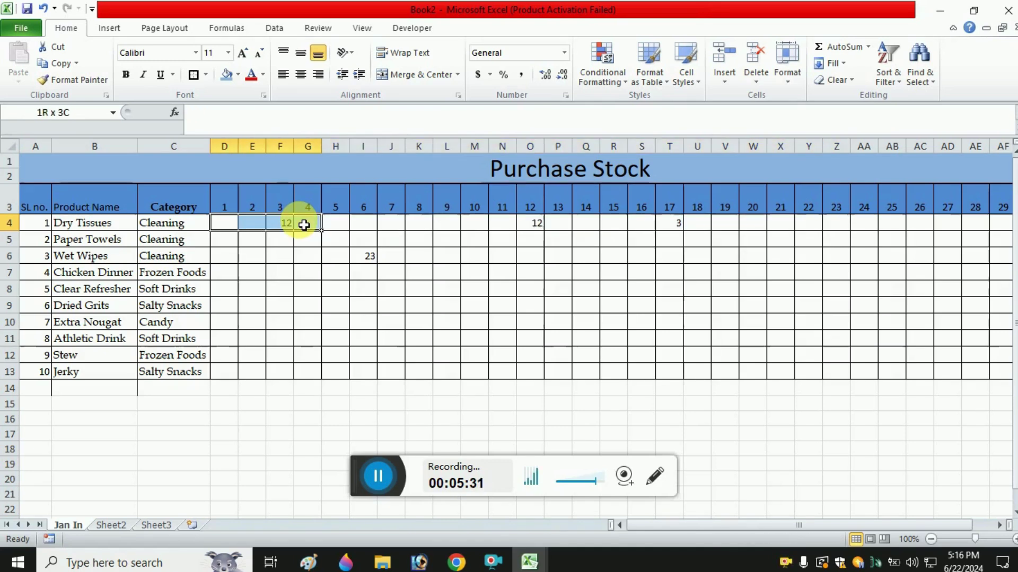
pyautogui.hotkey('shift', 'Right')
pyautogui.hotkey('shift', 'Right')
pyautogui.hotkey('shift', 'Right')
pyautogui.hotkey('shift', 'Right')
pyautogui.hotkey('shift', 'Right')
pyautogui.hotkey('shift', 'Right')
pyautogui.hotkey('shift', 'Right')
pyautogui.hotkey('shift', 'Right')
pyautogui.hotkey('shift', 'Right')
pyautogui.hotkey('shift', 'Right')
pyautogui.hotkey('shift', 'Right')
pyautogui.hotkey('shift', 'Right')
pyautogui.hotkey('shift', 'Right')
pyautogui.hotkey('shift', 'Right')
pyautogui.hotkey('shift', 'Right')
pyautogui.hotkey('shift', 'Right')
pyautogui.hotkey('shift', 'Right')
pyautogui.hotkey('shift', 'Right')
pyautogui.hotkey('shift', 'Right')
pyautogui.hotkey('shift', 'Right')
pyautogui.hotkey('shift', 'Right')
pyautogui.hotkey('shift', 'Right')
pyautogui.hotkey('shift', 'Right')
pyautogui.hotkey('shift', 'Right')
pyautogui.hotkey('shift', 'Right')
pyautogui.hotkey('shift', 'Right')
pyautogui.hotkey('shift', 'Right')
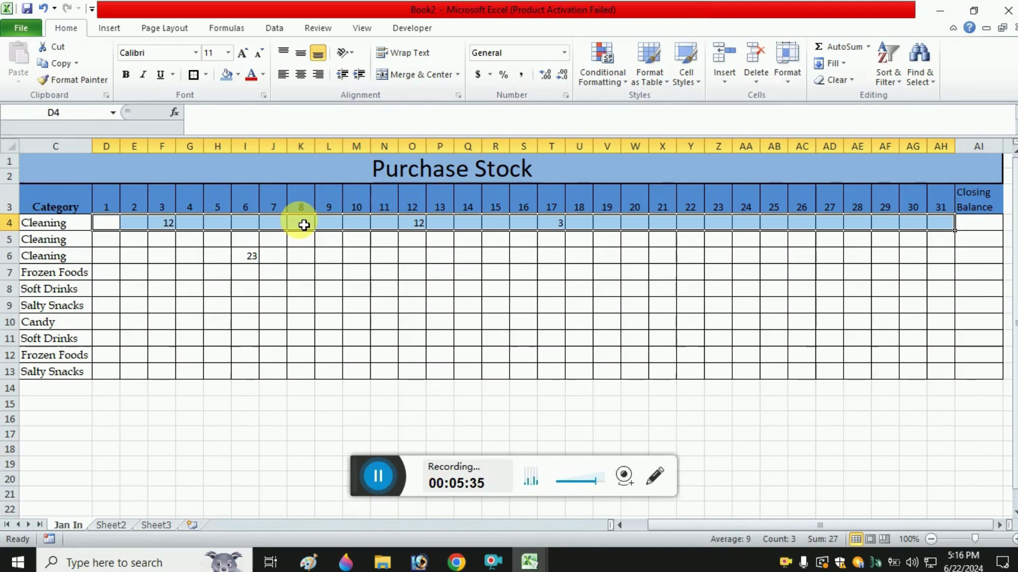
# - Enter the formula =SUM(D4:AH4) as the Closing Balance for Dry Tissues in AI4
pyautogui.click(974, 225)
pyautogui.write('=')
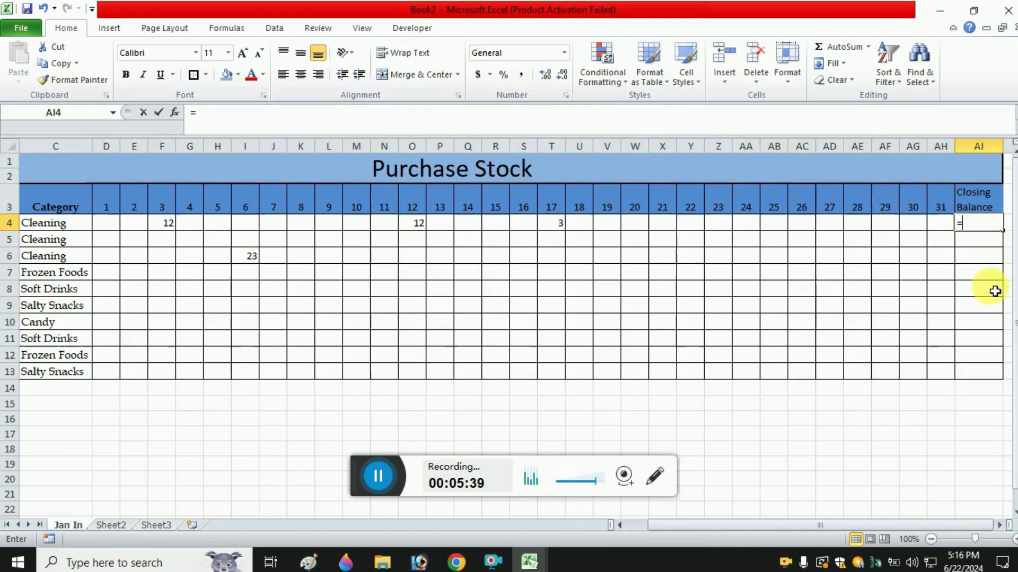
pyautogui.write('sum')
pyautogui.press('Tab')
pyautogui.press('Left')
pyautogui.press('Left')
pyautogui.press('Left')
pyautogui.press('Left')
pyautogui.press('Left')
pyautogui.press('Left')
pyautogui.press('Left')
pyautogui.press('Left')
pyautogui.press('Left')
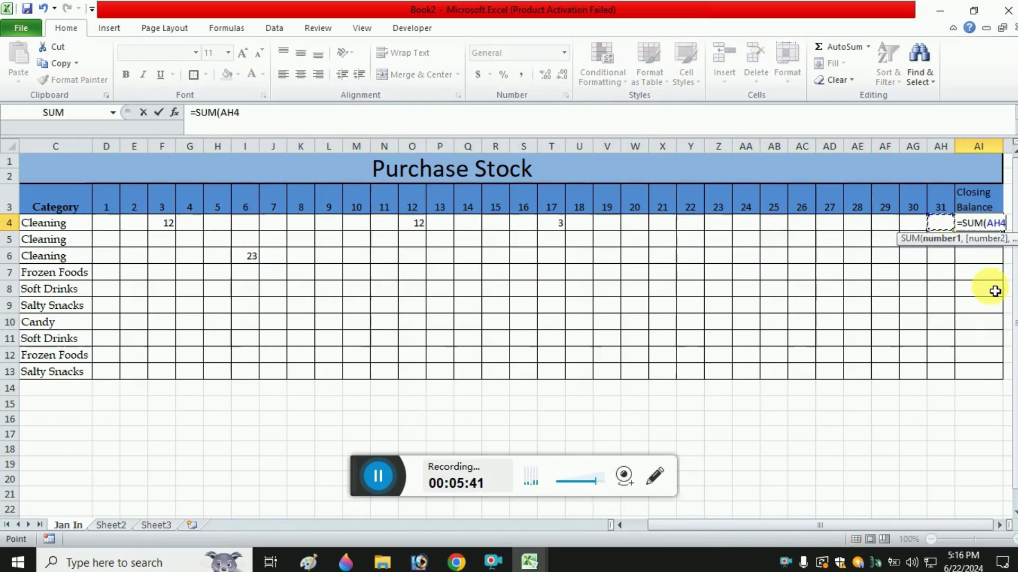
pyautogui.press('Left')
pyautogui.press('Left')
pyautogui.press('Left')
pyautogui.press('Left')
pyautogui.press('Left')
pyautogui.press('Left')
pyautogui.press('Left')
pyautogui.press('Left')
pyautogui.press('Left')
pyautogui.press('Left')
pyautogui.press('Left')
pyautogui.press('Left')
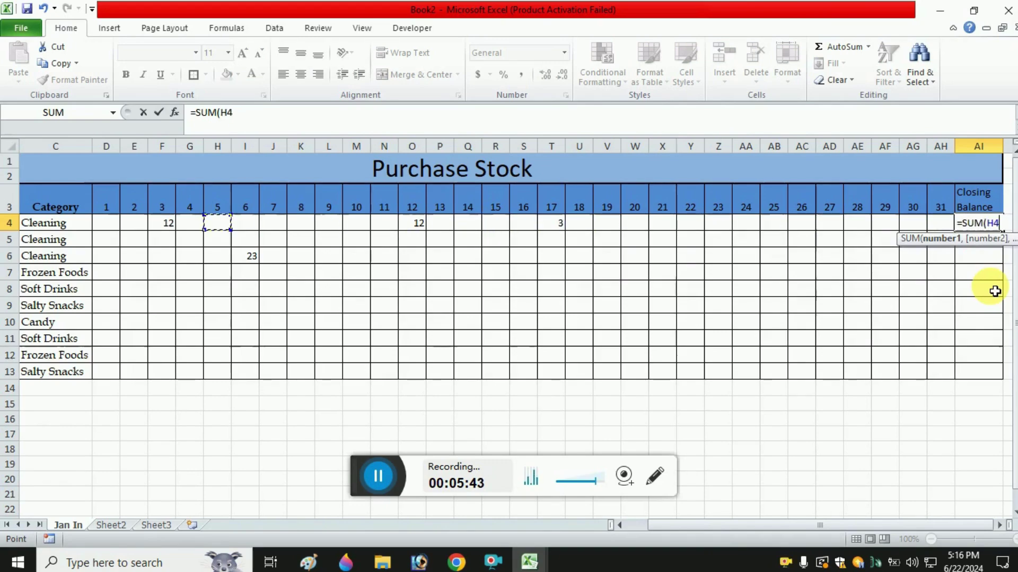
pyautogui.hotkey('shift', 'Right')
pyautogui.hotkey('shift', 'Right')
pyautogui.hotkey('shift', 'Right')
pyautogui.hotkey('shift', 'Right')
pyautogui.hotkey('shift', 'Right')
pyautogui.hotkey('shift', 'Right')
pyautogui.hotkey('shift', 'Right')
pyautogui.hotkey('shift', 'Right')
pyautogui.hotkey('shift', 'Right')
pyautogui.hotkey('shift', 'Right')
pyautogui.hotkey('shift', 'Right')
pyautogui.hotkey('shift', 'Right')
pyautogui.hotkey('shift', 'Right')
pyautogui.hotkey('shift', 'Right')
pyautogui.hotkey('shift', 'Right')
pyautogui.hotkey('shift', 'Right')
pyautogui.hotkey('shift', 'Right')
pyautogui.hotkey('shift', 'Right')
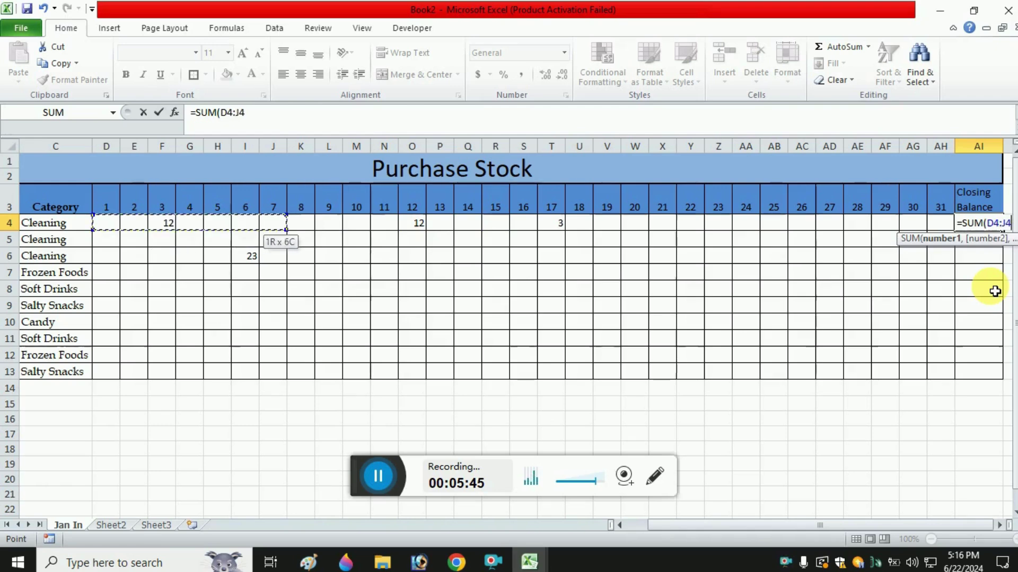
pyautogui.hotkey('shift', 'Right')
pyautogui.hotkey('shift', 'Right')
pyautogui.hotkey('shift', 'Right')
pyautogui.hotkey('shift', 'Right')
pyautogui.hotkey('shift', 'Right')
pyautogui.hotkey('shift', 'Right')
pyautogui.hotkey('shift', 'Right')
pyautogui.hotkey('shift', 'Right')
pyautogui.hotkey('shift', 'Right')
pyautogui.hotkey('shift', 'Right')
pyautogui.hotkey('shift', 'Right')
pyautogui.hotkey('shift', 'Right')
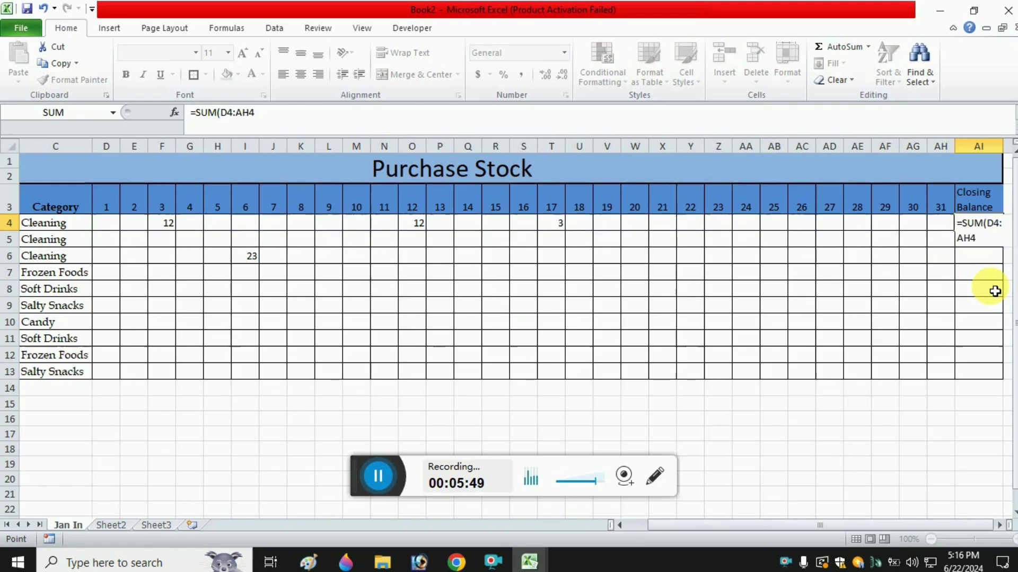
pyautogui.press('Return')
# - Fill the Closing Balance formula from AI4 down through AI13 for all remaining products
pyautogui.press('Up')
pyautogui.hotkey('shift', 'Down')
pyautogui.hotkey('shift', 'Down')
pyautogui.hotkey('shift', 'Down')
pyautogui.hotkey('shift', 'Down')
pyautogui.hotkey('shift', 'Down')
pyautogui.hotkey('shift', 'Down')
pyautogui.hotkey('shift', 'Down')
pyautogui.hotkey('shift', 'Down')
pyautogui.hotkey('shift', 'Down')
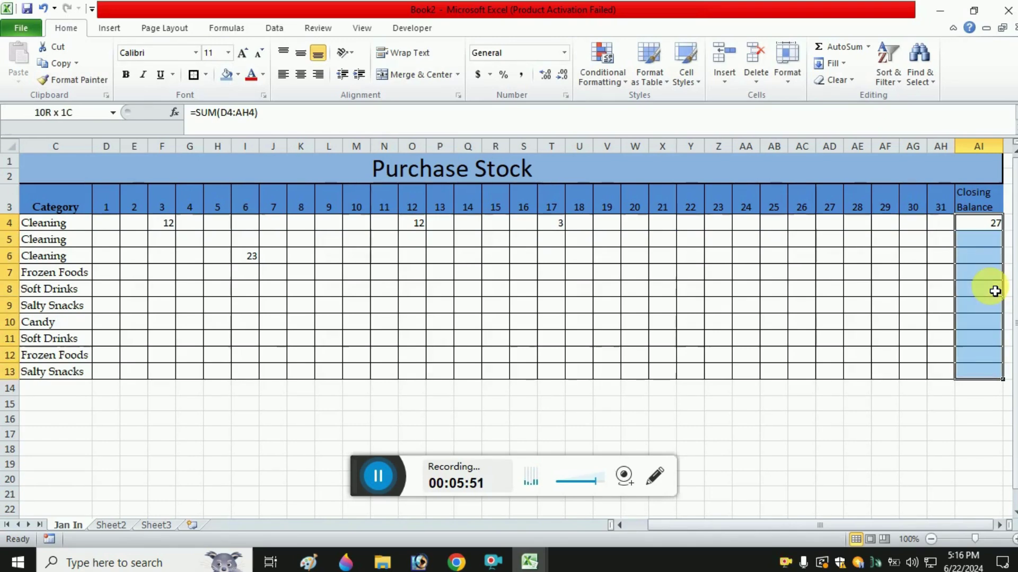
pyautogui.hotkey('ctrl', 'd')
pyautogui.press('Up')
pyautogui.press('Down')
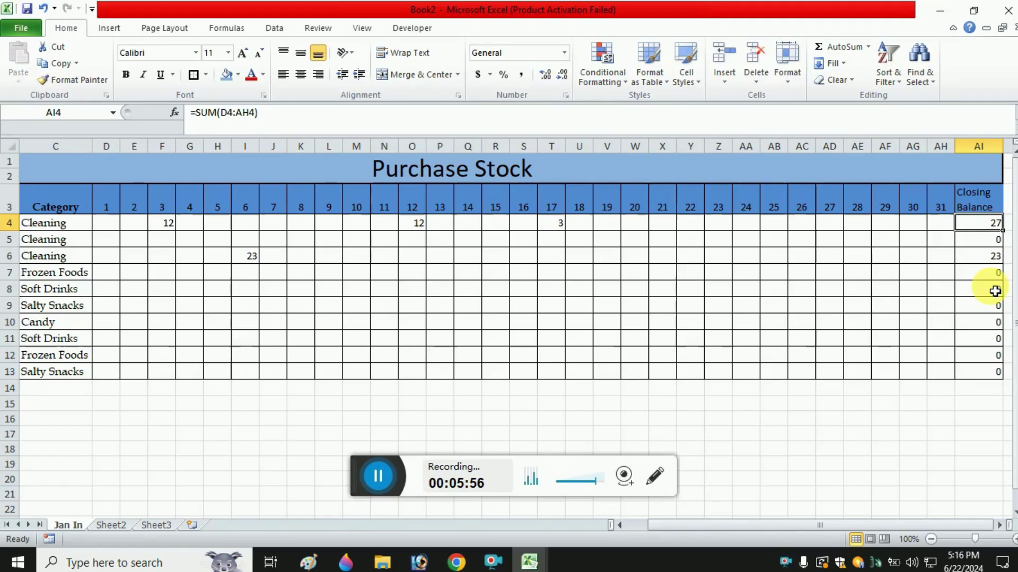
# - Enter a purchase quantity of 10 for Dried Grits under day 16, in S9
pyautogui.press('Down')
pyautogui.press('Down')
pyautogui.press('Down')
pyautogui.press('Left')
pyautogui.press('Left')
pyautogui.press('Left')
pyautogui.press('Left')
pyautogui.press('Left')
pyautogui.press('Left')
pyautogui.press('Left')
pyautogui.press('Left')
pyautogui.press('Left')
pyautogui.press('Left')
pyautogui.press('Left')
pyautogui.press('Left')
pyautogui.press('Left')
pyautogui.press('Left')
pyautogui.press('Left')
pyautogui.press('Left')
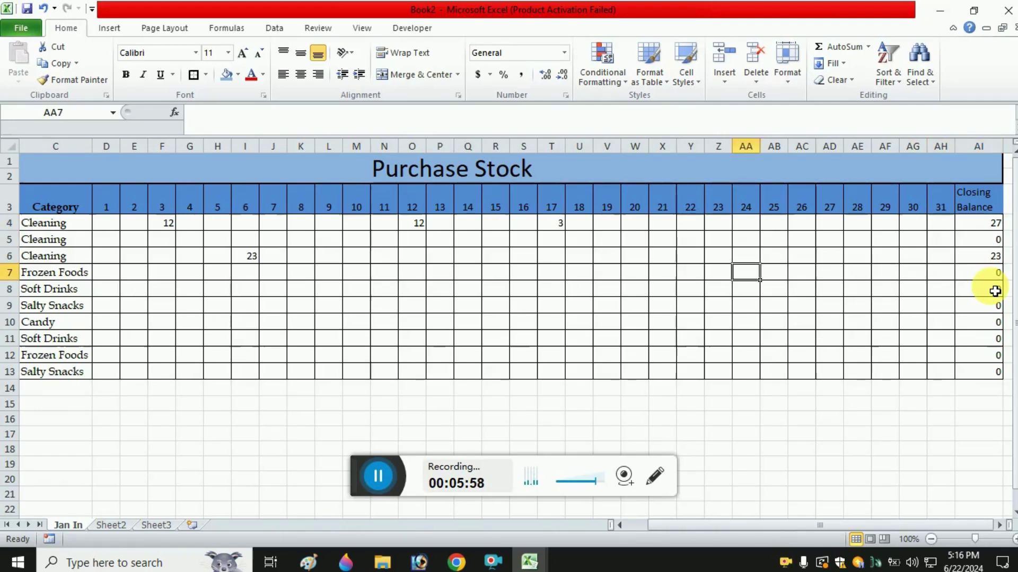
pyautogui.press('Down')
pyautogui.press('Down')
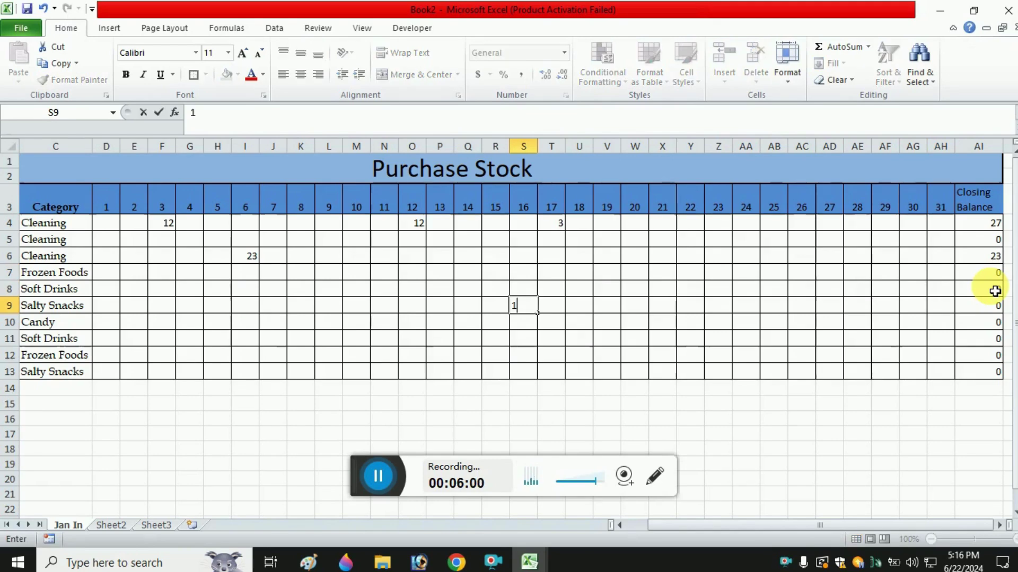
pyautogui.write('10')
pyautogui.press('Return')
# - Enter a purchase quantity of 3 for Dried Grits under day 12, in O9
pyautogui.press('Left')
pyautogui.press('Left')
pyautogui.press('Left')
pyautogui.press('Left')
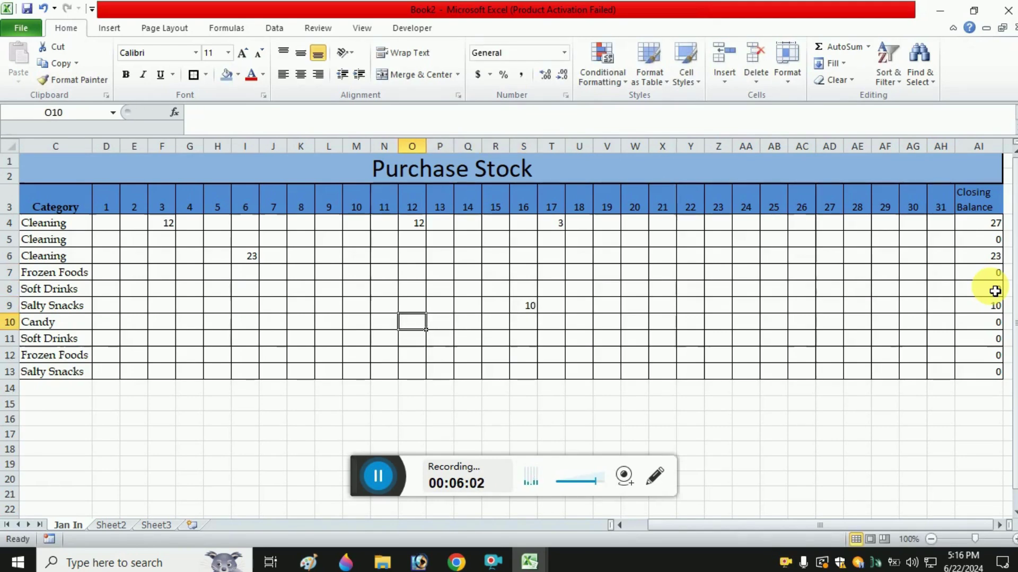
pyautogui.press('Up')
pyautogui.write('3')
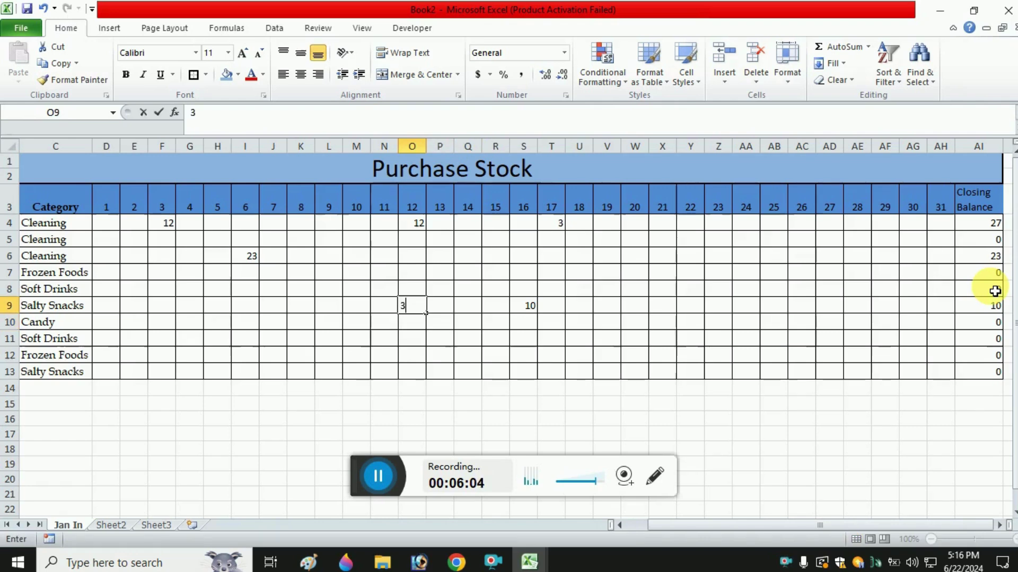
pyautogui.press('Right')
# - Go along the Dried Grits row to AI9 and check its Closing Balance against the entered quantities
pyautogui.press('Left')
pyautogui.press('Right')
pyautogui.press('Right')
pyautogui.press('Right')
pyautogui.press('Right')
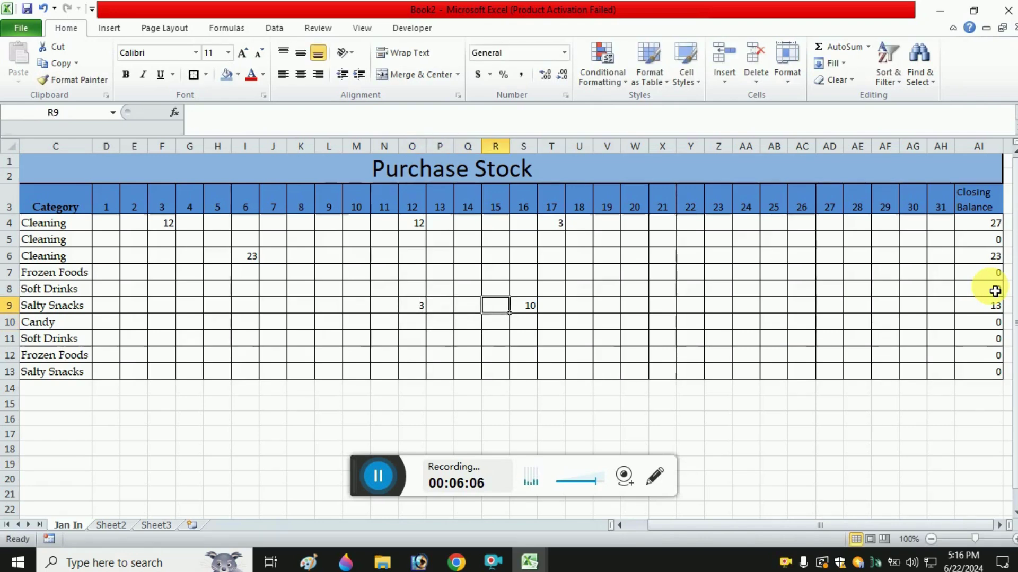
pyautogui.press('Left')
pyautogui.press('Left')
pyautogui.press('Left')
pyautogui.press('Right')
pyautogui.press('Right')
pyautogui.press('Right')
pyautogui.press('Right')
pyautogui.press('Right')
pyautogui.press('Right')
pyautogui.press('Right')
pyautogui.press('Right')
pyautogui.press('Right')
pyautogui.press('Right')
pyautogui.press('Right')
pyautogui.press('Right')
pyautogui.press('Right')
pyautogui.press('Right')
pyautogui.press('Right')
pyautogui.press('Right')
pyautogui.press('Right')
pyautogui.press('Right')
pyautogui.press('Right')
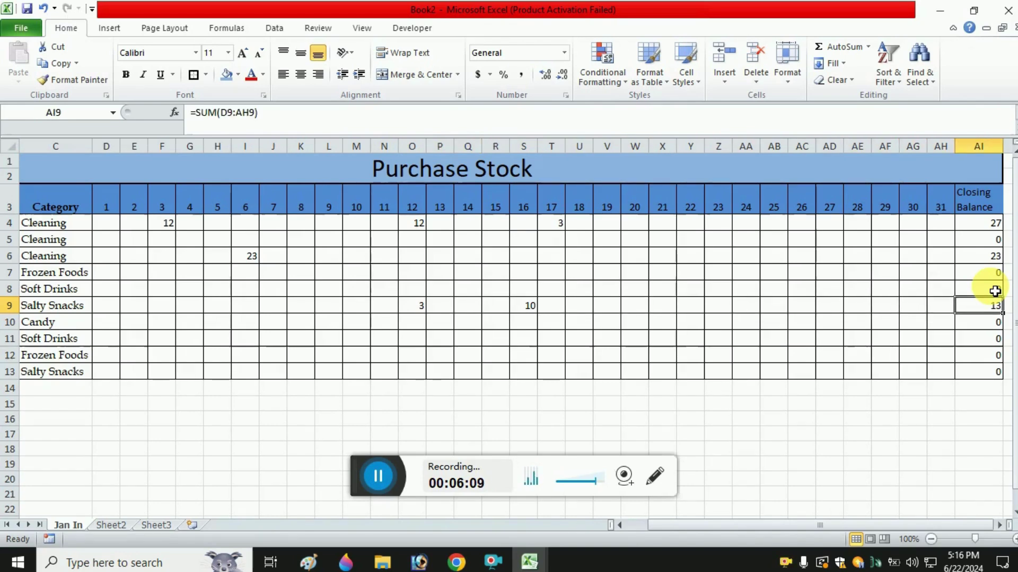
# - Go back along the Dried Grits row and examine its product name, category and first day cell
pyautogui.hotkey('ctrl', 'Left')
pyautogui.hotkey('ctrl', 'Left')
pyautogui.hotkey('ctrl', 'Left')
pyautogui.hotkey('ctrl', 'Left')
pyautogui.press('Right')
pyautogui.press('Right')
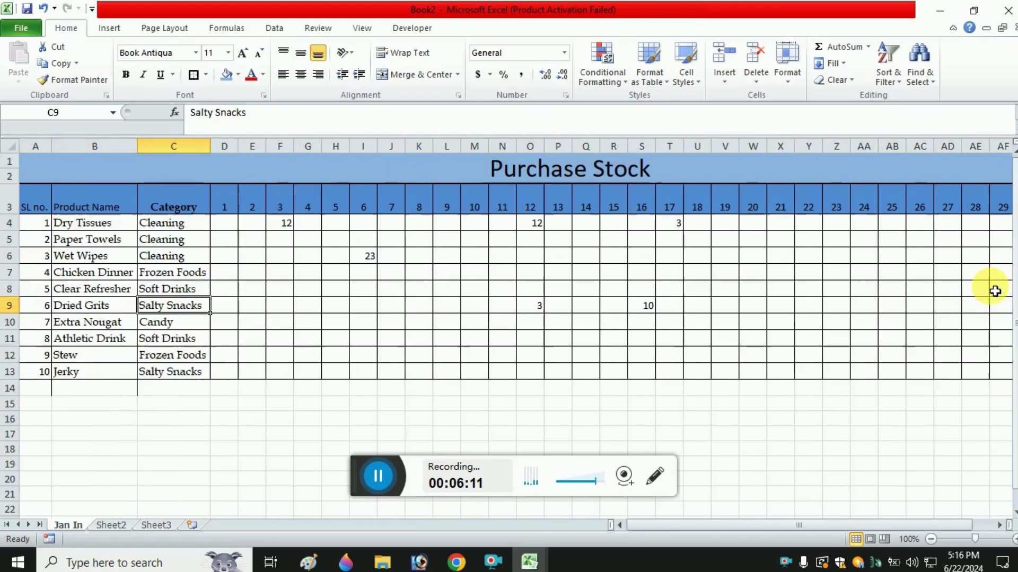
pyautogui.press('Right')
pyautogui.press('Left')
pyautogui.press('Left')
pyautogui.press('Right')
pyautogui.press('Right')
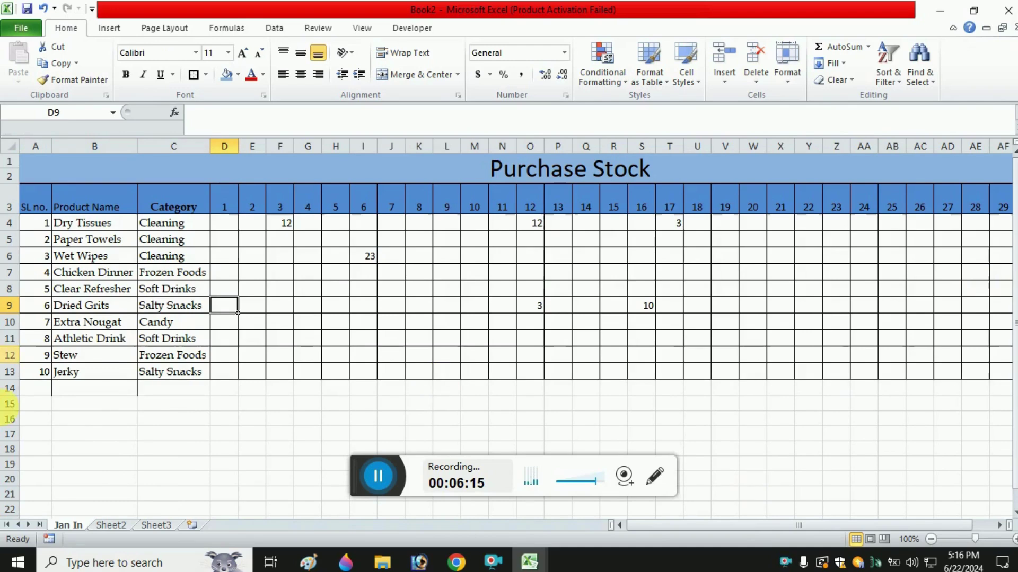
# - Review the Purchase Stock layout from the Product Name header down the product rows and across the day columns to Closing Balance
pyautogui.click(82, 198)
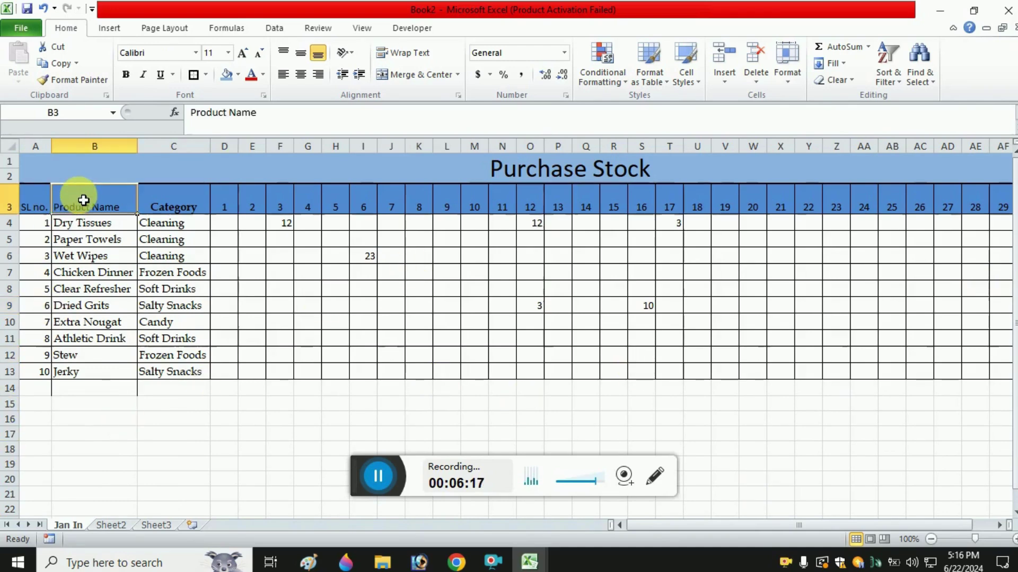
pyautogui.press('Down')
pyautogui.press('Right')
pyautogui.press('Right')
pyautogui.press('Down')
pyautogui.press('Down')
pyautogui.press('Down')
pyautogui.press('Down')
pyautogui.press('Down')
pyautogui.press('Down')
pyautogui.press('Down')
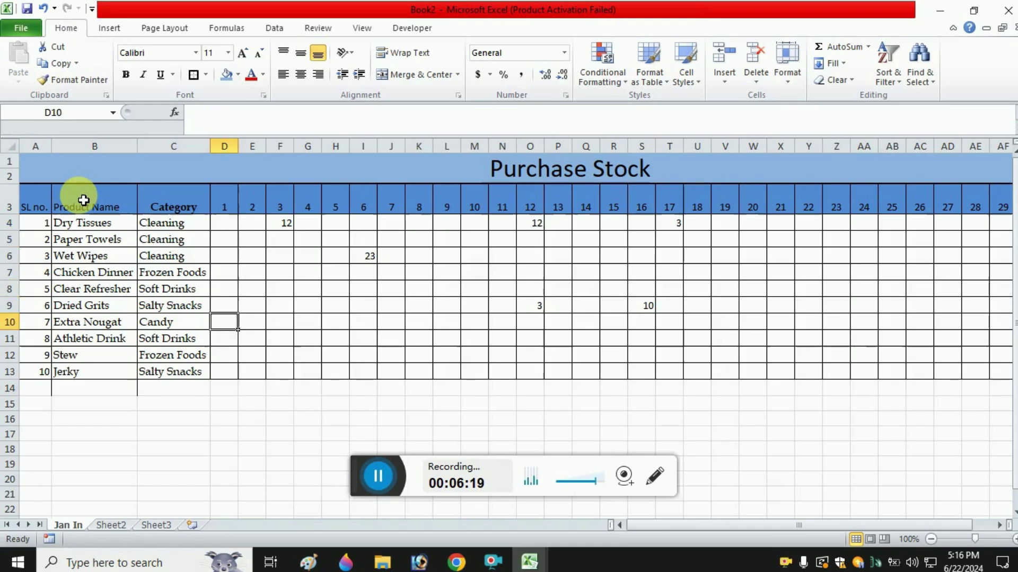
pyautogui.press('Right')
pyautogui.press('Right')
pyautogui.press('Right')
pyautogui.press('Right')
pyautogui.press('Right')
pyautogui.press('Right')
pyautogui.press('Right')
pyautogui.press('Right')
pyautogui.press('Right')
pyautogui.press('Right')
pyautogui.press('Right')
pyautogui.press('Right')
pyautogui.press('Right')
pyautogui.press('Right')
pyautogui.press('Right')
pyautogui.press('Right')
pyautogui.press('Right')
pyautogui.press('Right')
pyautogui.press('Right')
pyautogui.press('Right')
pyautogui.press('Right')
pyautogui.press('Right')
pyautogui.press('Right')
pyautogui.press('Right')
pyautogui.press('Right')
pyautogui.press('Right')
pyautogui.press('Right')
pyautogui.press('Right')
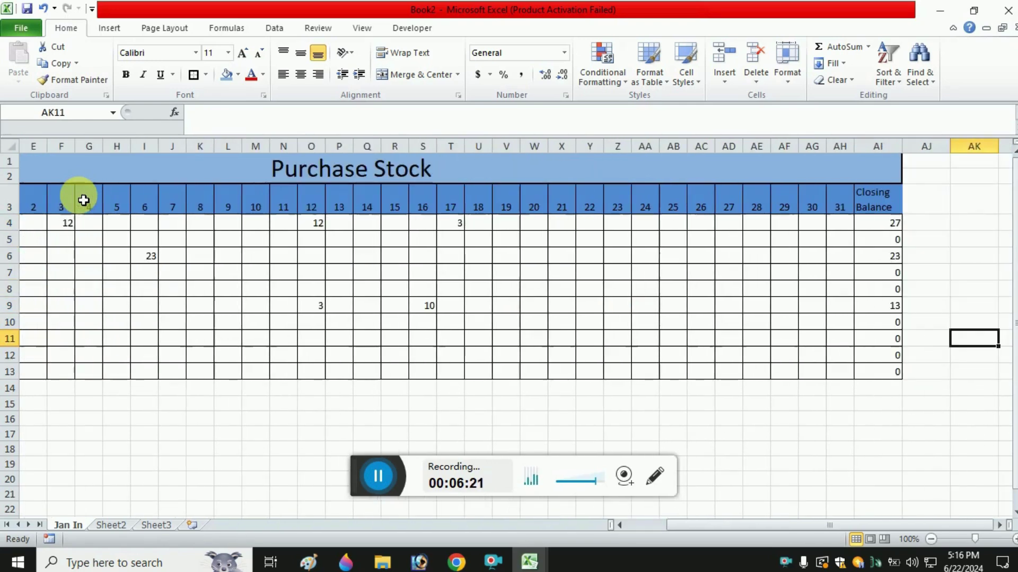
# - Rename Sheet2 as Jan out and return to the Jan In sheet
pyautogui.click(118, 524)
pyautogui.doubleClick(110, 524)
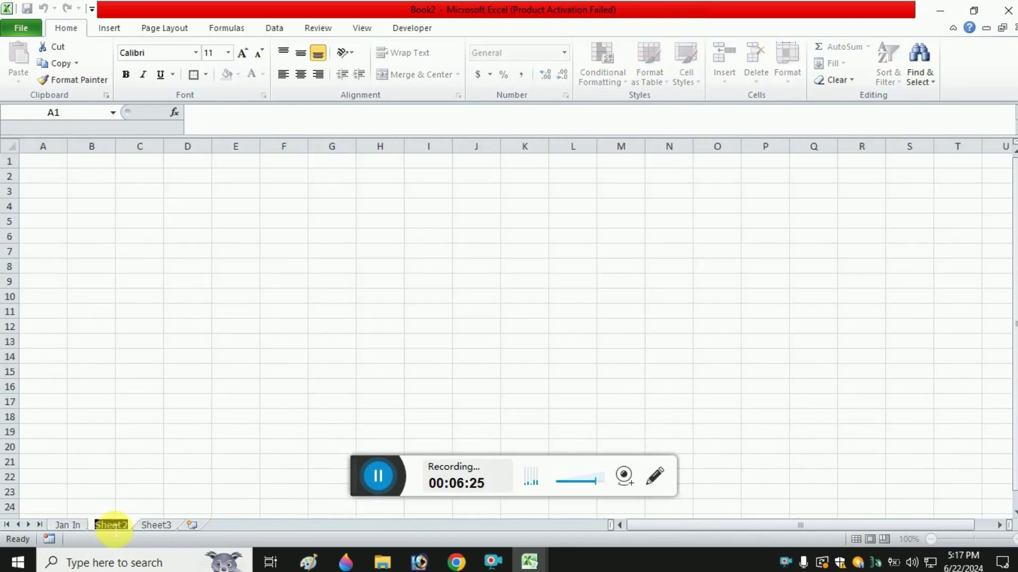
pyautogui.write('Jan out')
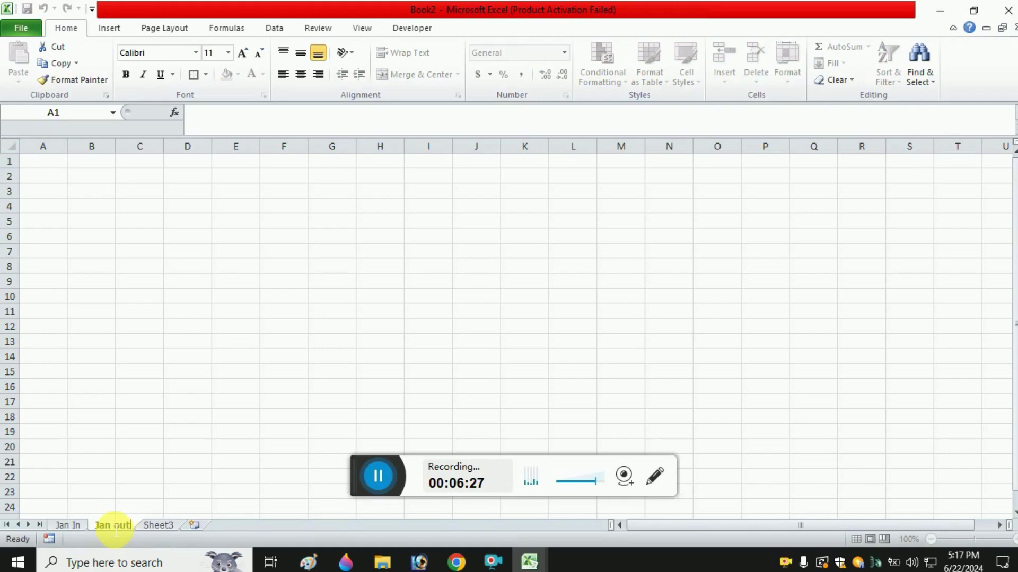
pyautogui.press('Return')
pyautogui.click(90, 209)
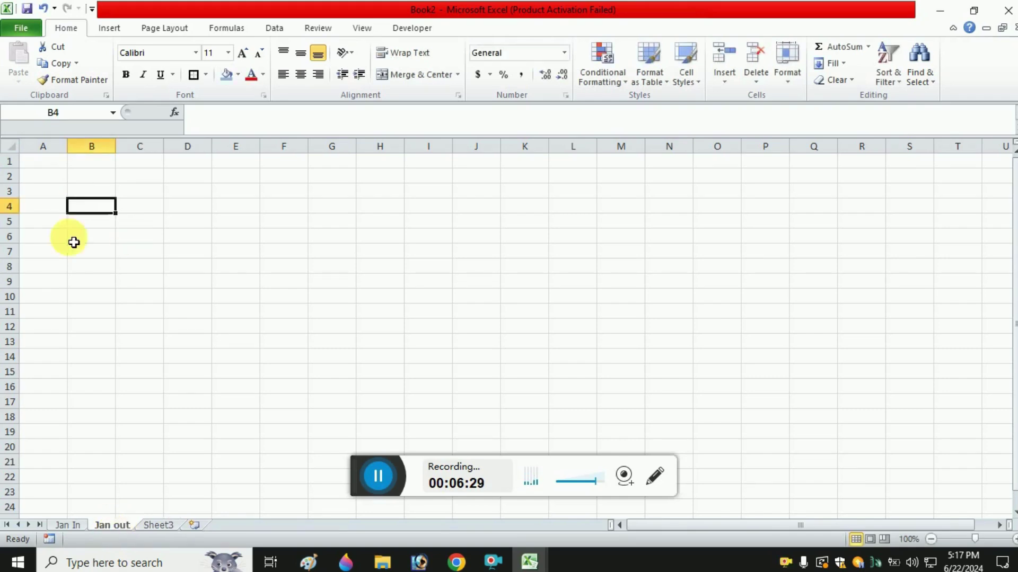
pyautogui.click(40, 177)
pyautogui.click(68, 523)
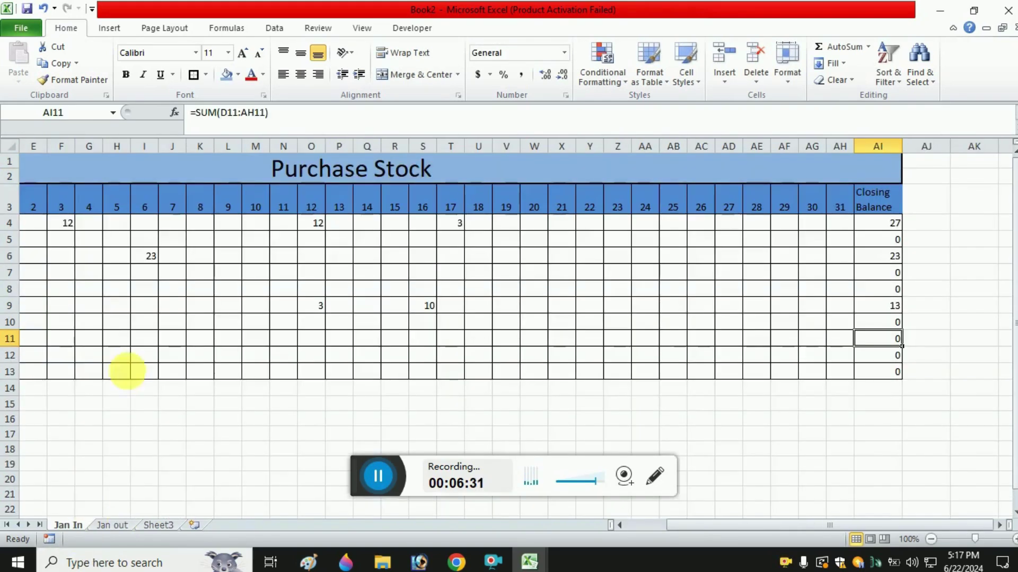
pyautogui.click(148, 227)
pyautogui.hotkey('ctrl', 'Left')
pyautogui.press('Home')
pyautogui.press('Up')
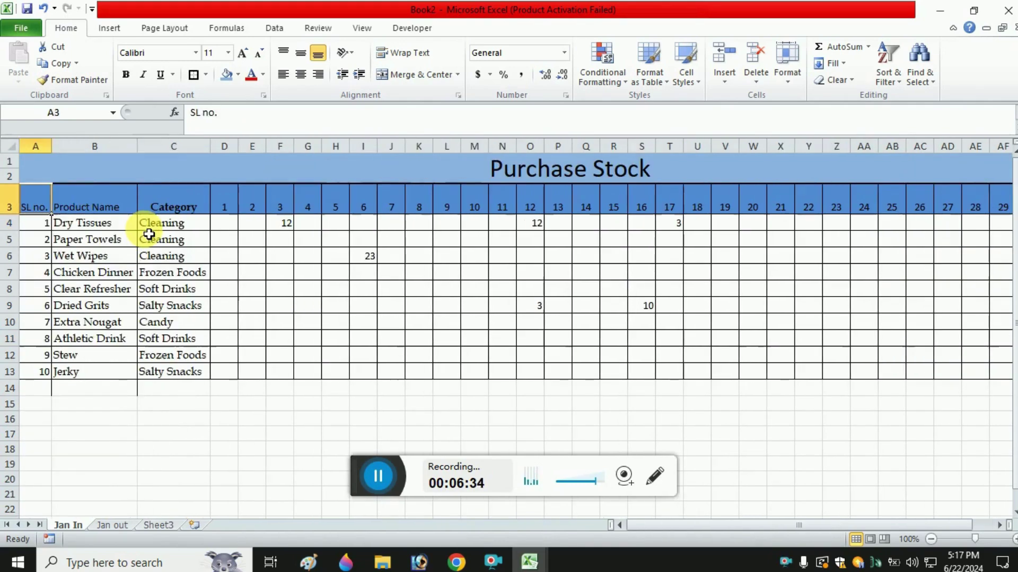
pyautogui.hotkey('ctrl', 'shift', 'Down')
pyautogui.hotkey('ctrl', 'shift', 'Right')
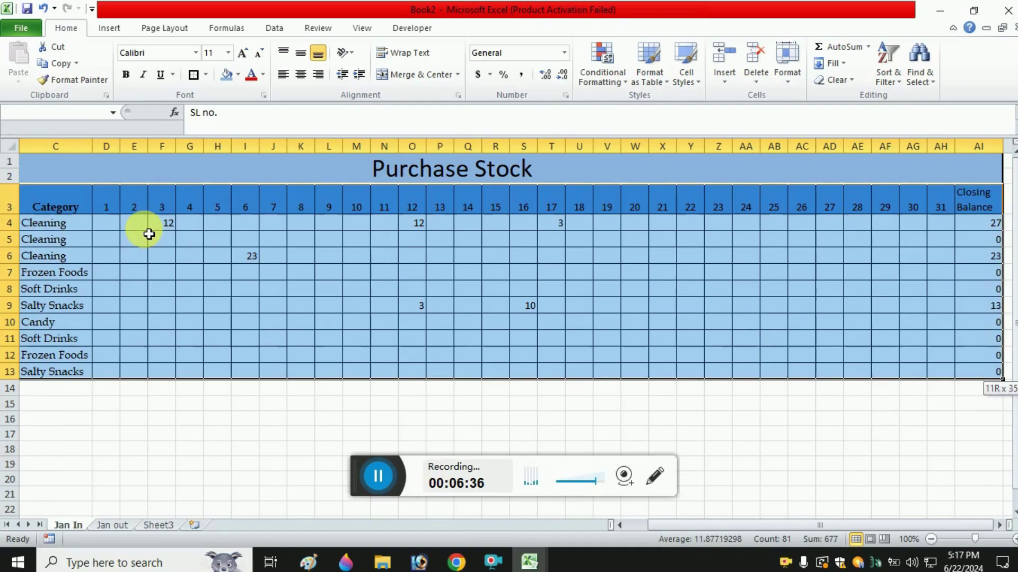
# - Copy the full Purchase Stock table with its title, A1:AI13, from Jan In into the Jan out sheet starting at A1
pyautogui.hotkey('ctrl', 'Home')
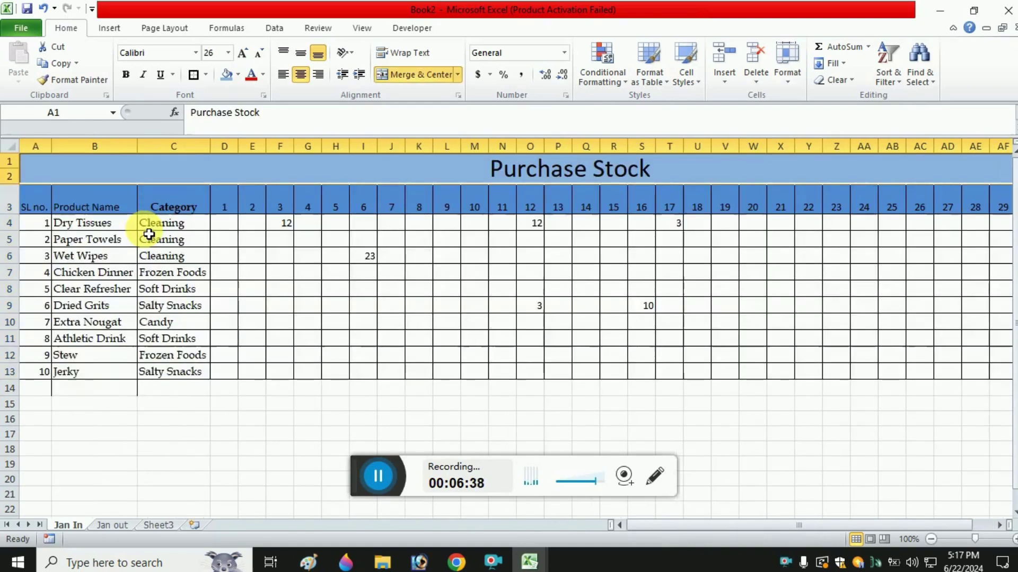
pyautogui.hotkey('ctrl', 'shift', 'Right')
pyautogui.hotkey('shift', 'Down')
pyautogui.hotkey('shift', 'Down')
pyautogui.hotkey('shift', 'Down')
pyautogui.hotkey('shift', 'Down')
pyautogui.hotkey('shift', 'Down')
pyautogui.hotkey('shift', 'Down')
pyautogui.hotkey('shift', 'Down')
pyautogui.hotkey('shift', 'Down')
pyautogui.hotkey('shift', 'Down')
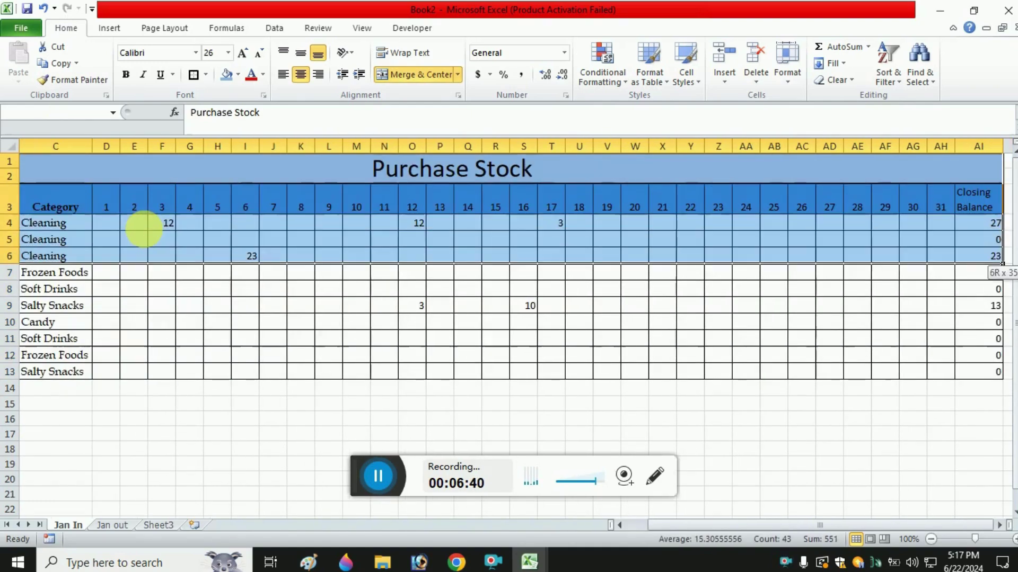
pyautogui.hotkey('shift', 'Down')
pyautogui.hotkey('shift', 'Down')
pyautogui.hotkey('ctrl', 'c')
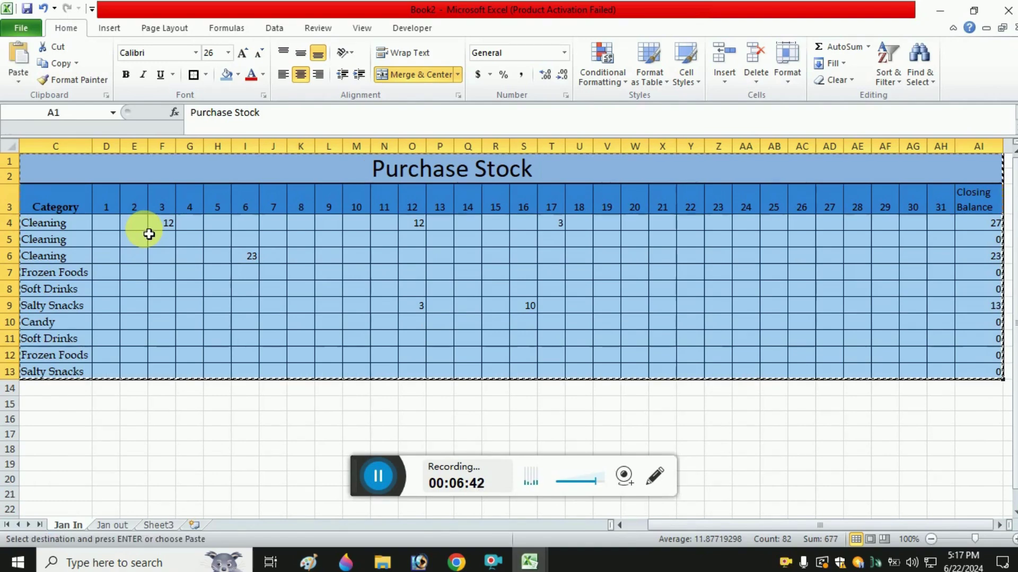
pyautogui.hotkey('ctrl', 'pagedown')
pyautogui.hotkey('ctrl', 'v')
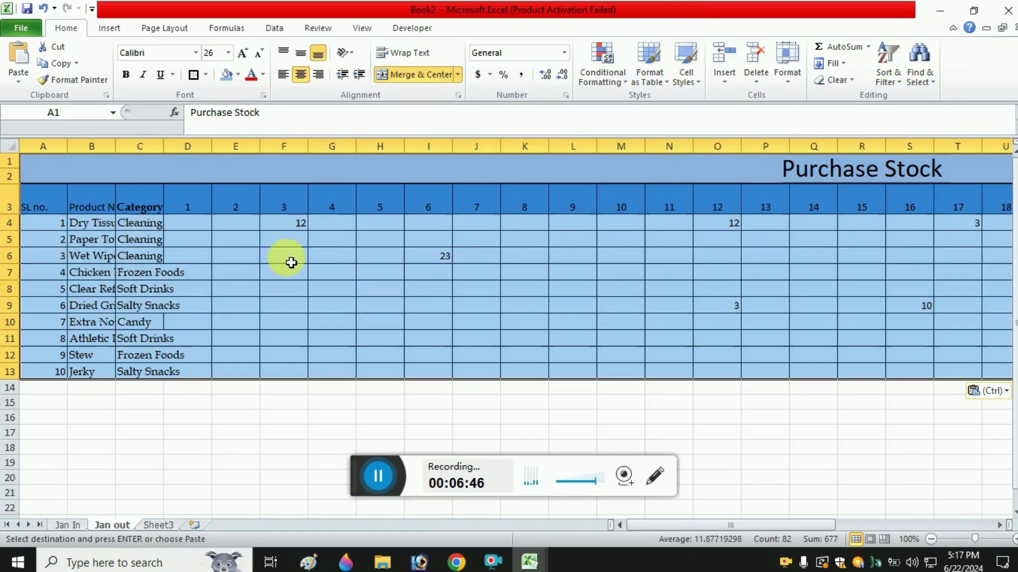
# - Try auto-fitting the Product Name and Category columns, and undo both width changes
pyautogui.doubleClick(115, 150)
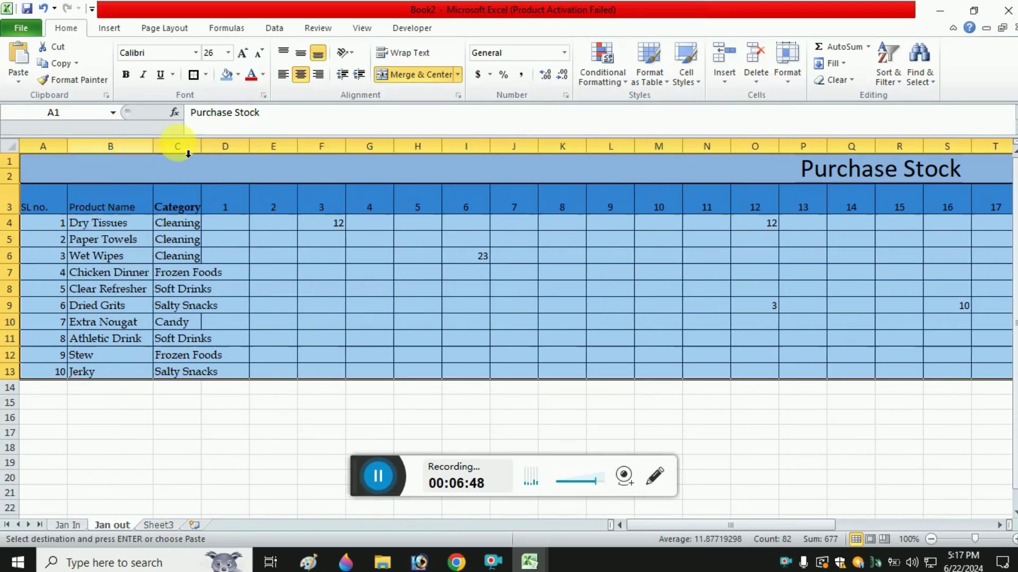
pyautogui.doubleClick(209, 150)
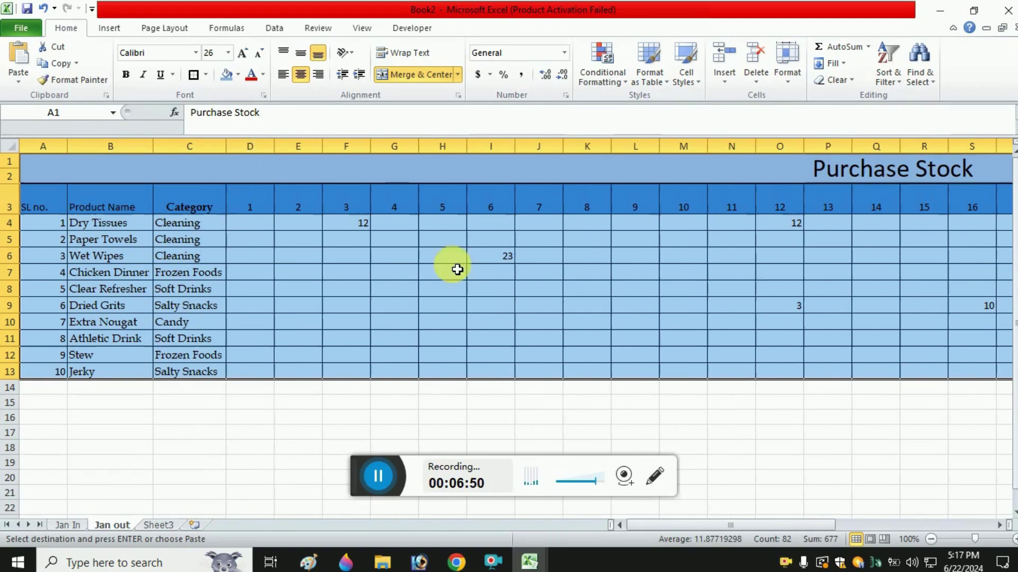
pyautogui.hotkey('ctrl', 'z')
pyautogui.hotkey('ctrl', 'z')
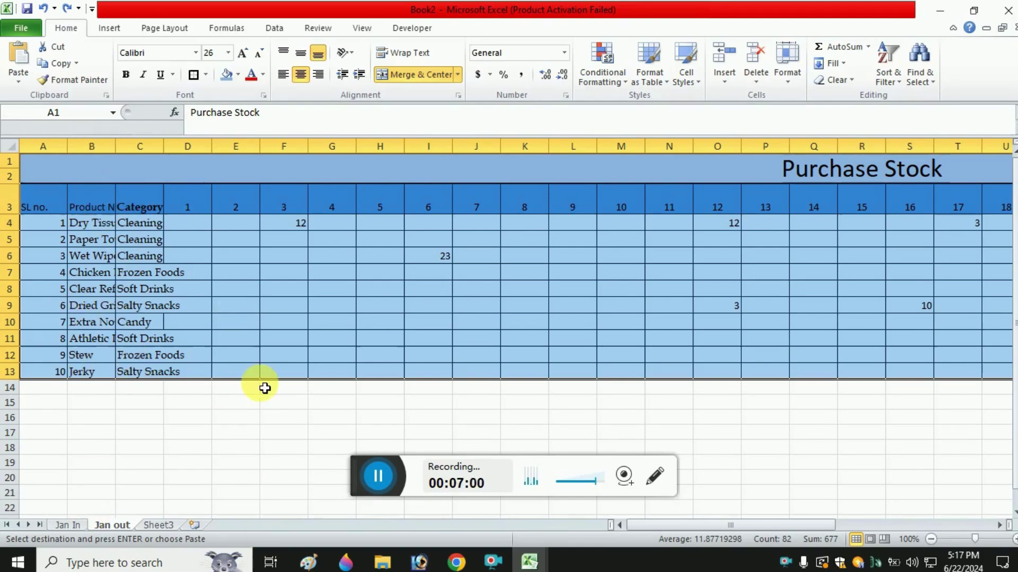
# - Apply the Jan In column widths to the pasted Jan out table using Paste Special with Column widths
pyautogui.hotkey('alt', 'e')
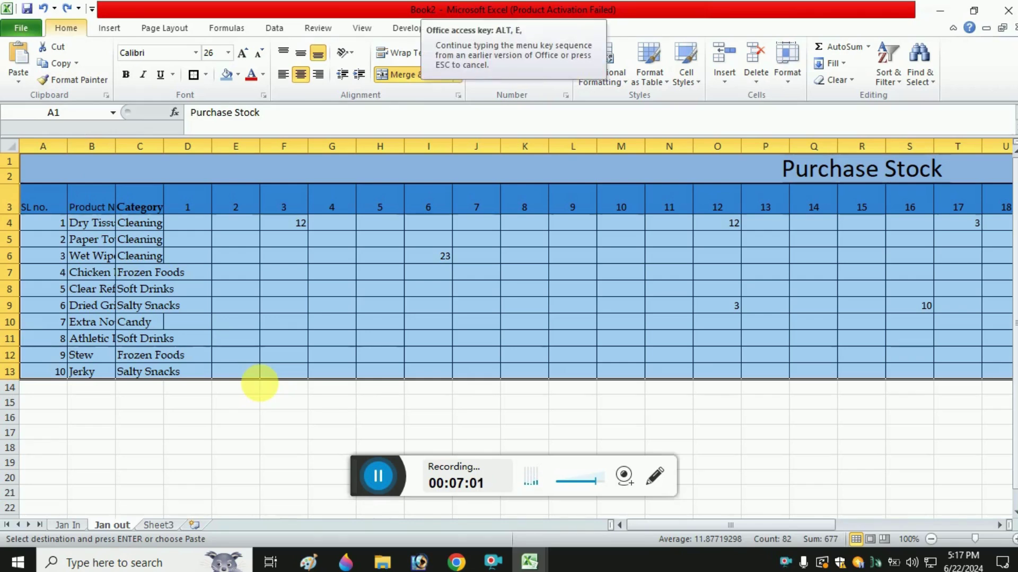
pyautogui.press('s')
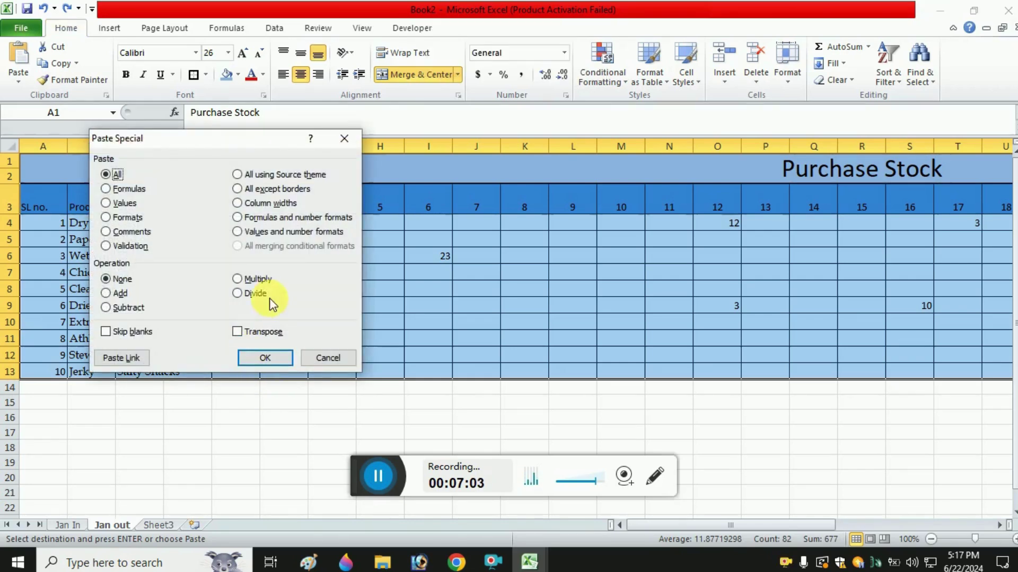
pyautogui.click(252, 206)
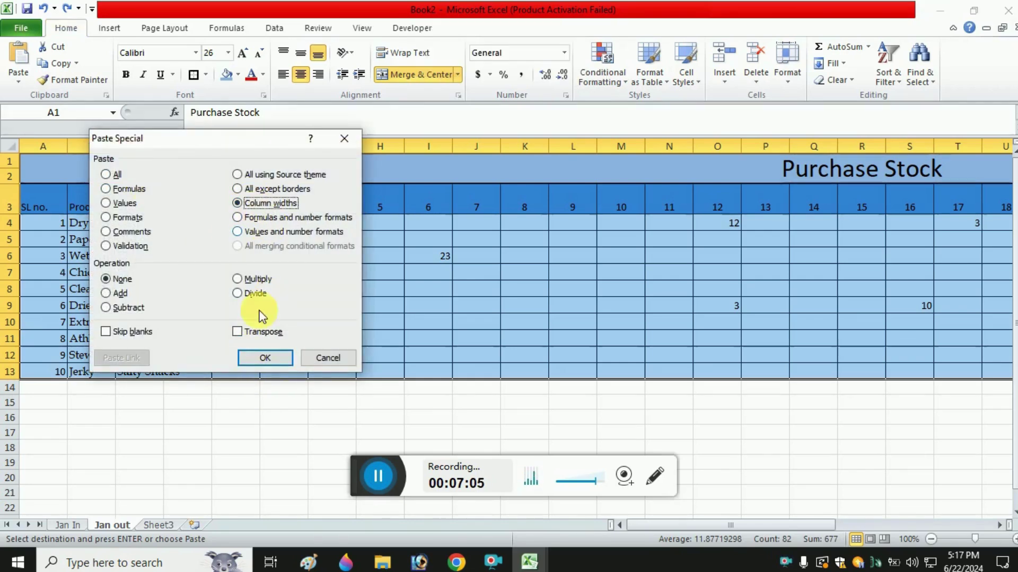
pyautogui.click(268, 357)
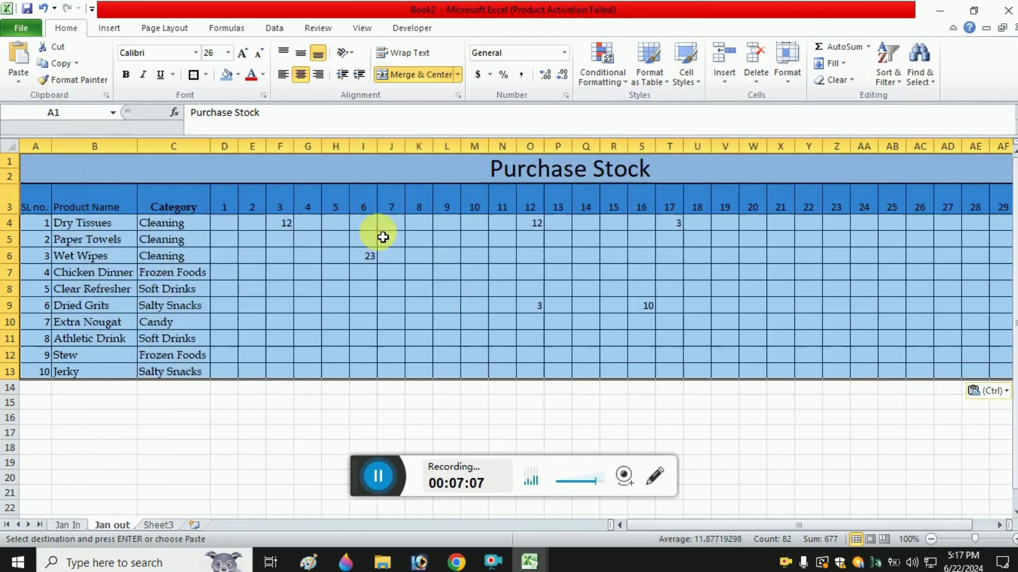
# - Clear the copied daily quantities in F4:T13 of the Jan out sheet
pyautogui.click(132, 240)
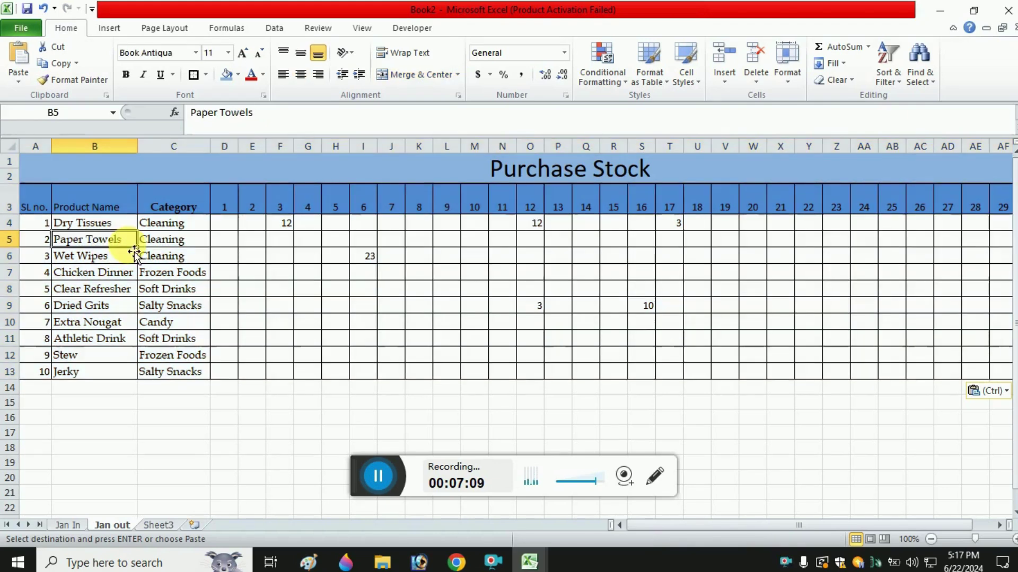
pyautogui.press('Left')
pyautogui.press('Up')
pyautogui.press('Up')
pyautogui.press('Right')
pyautogui.press('Right')
pyautogui.press('Right')
pyautogui.press('Right')
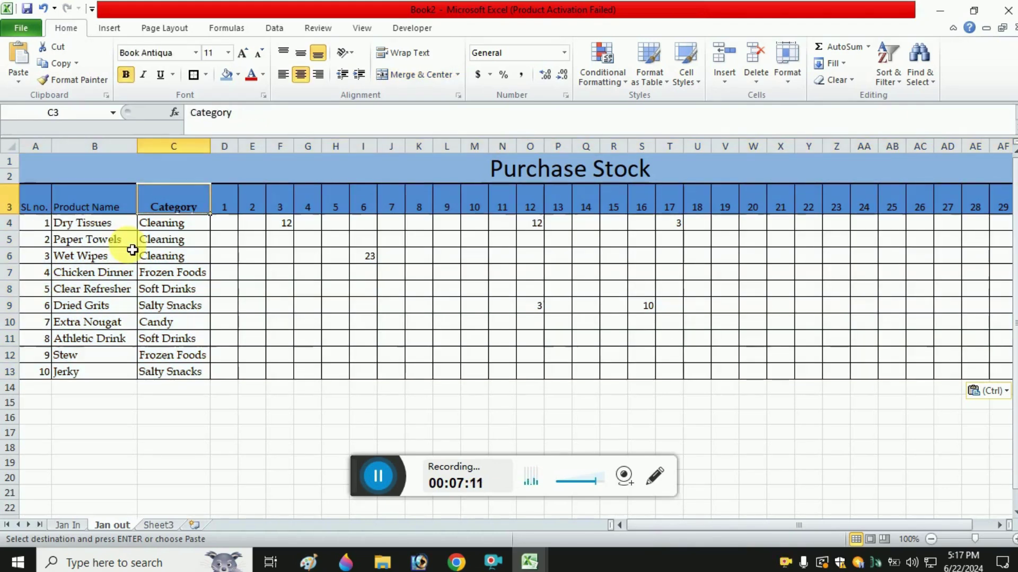
pyautogui.press('Down')
pyautogui.press('Right')
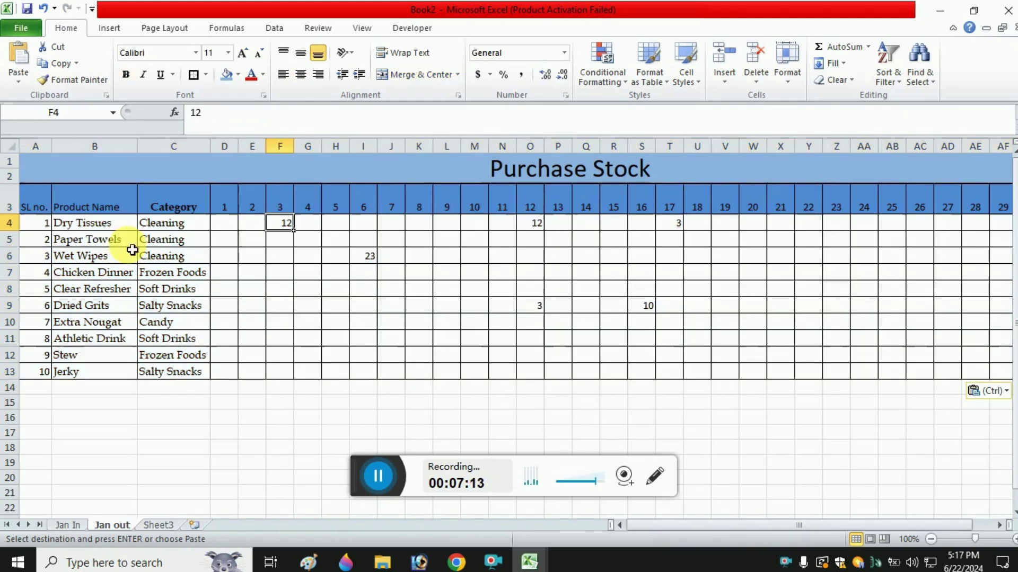
pyautogui.hotkey('shift', 'Down')
pyautogui.hotkey('shift', 'Down')
pyautogui.hotkey('shift', 'Down')
pyautogui.hotkey('shift', 'Down')
pyautogui.hotkey('shift', 'Down')
pyautogui.hotkey('shift', 'Down')
pyautogui.hotkey('shift', 'Down')
pyautogui.hotkey('shift', 'Down')
pyautogui.hotkey('shift', 'Down')
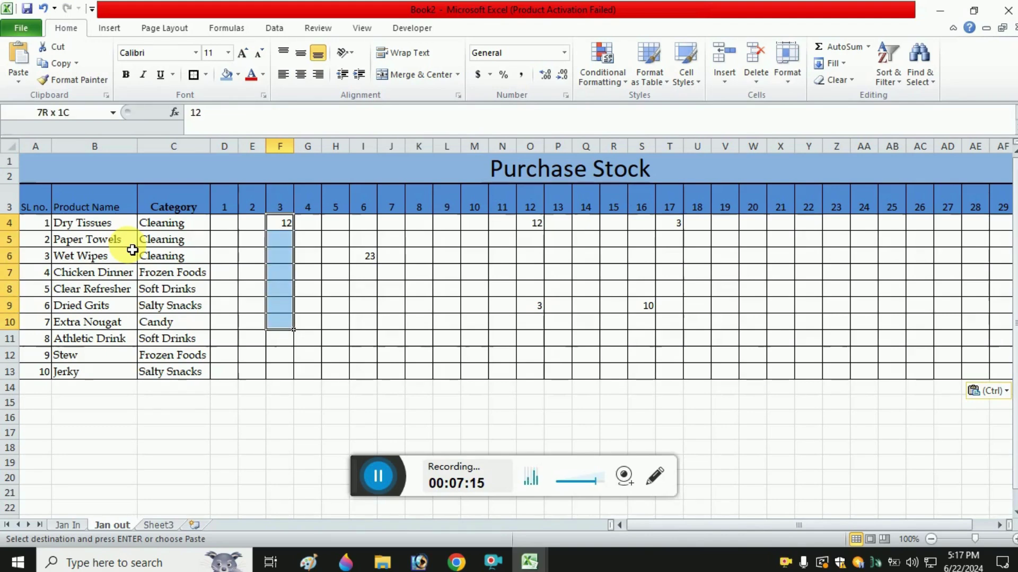
pyautogui.hotkey('shift', 'Right')
pyautogui.hotkey('shift', 'Right')
pyautogui.hotkey('shift', 'Right')
pyautogui.hotkey('shift', 'Right')
pyautogui.hotkey('shift', 'Right')
pyautogui.hotkey('shift', 'Right')
pyautogui.hotkey('shift', 'Right')
pyautogui.hotkey('shift', 'Right')
pyautogui.hotkey('shift', 'Right')
pyautogui.hotkey('shift', 'Right')
pyautogui.hotkey('shift', 'Right')
pyautogui.hotkey('shift', 'Right')
pyautogui.hotkey('shift', 'Right')
pyautogui.hotkey('shift', 'Right')
pyautogui.hotkey('shift', 'Right')
pyautogui.hotkey('shift', 'Right')
pyautogui.hotkey('shift', 'Right')
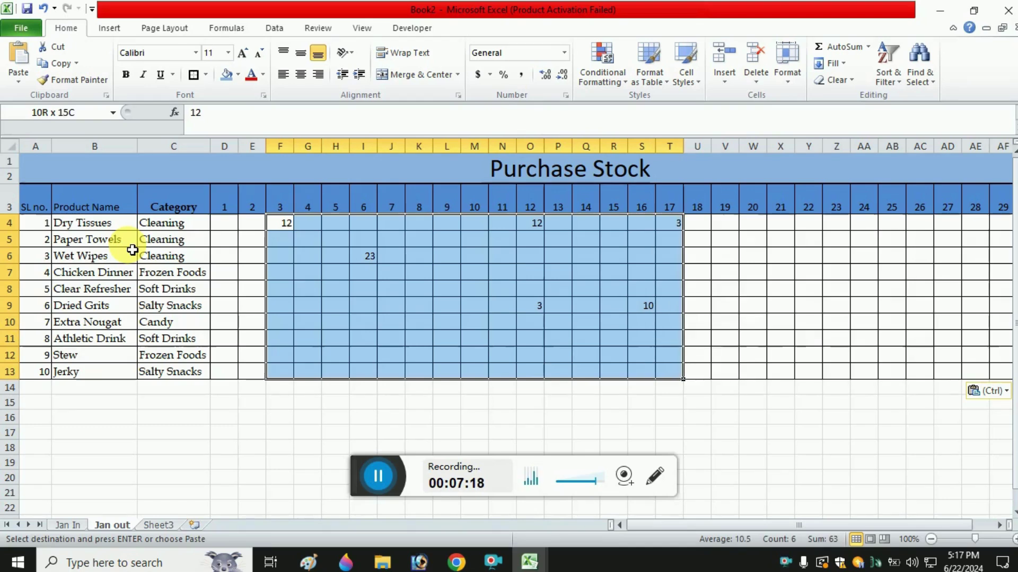
pyautogui.press('Delete')
# - Select the day 1 column of the Jan out table from its header down to Jerky, D3:D13
pyautogui.press('Left')
pyautogui.press('Left')
pyautogui.press('Left')
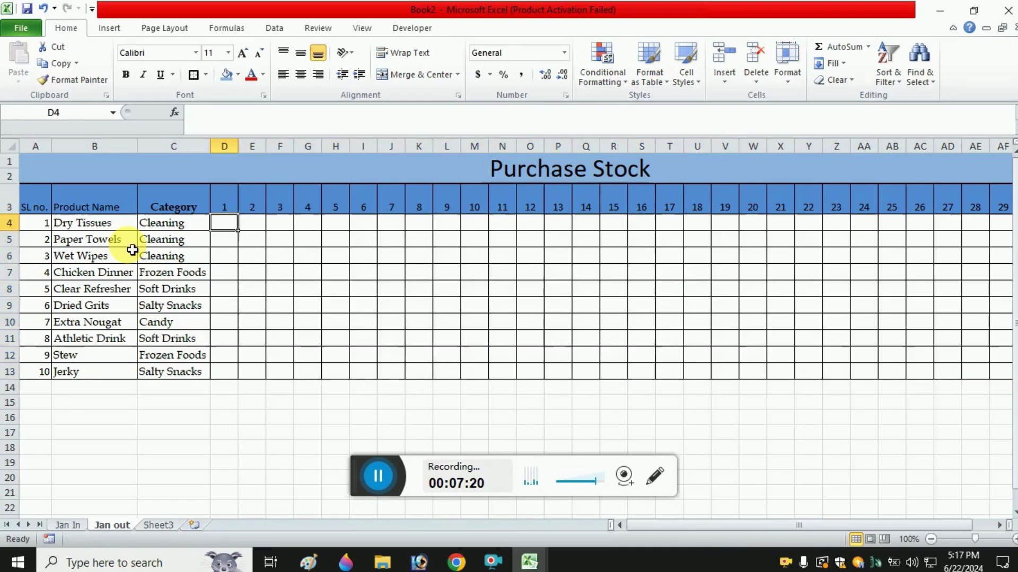
pyautogui.press('Up')
pyautogui.press('Right')
pyautogui.hotkey('shift', 'Down')
pyautogui.hotkey('shift', 'Down')
pyautogui.hotkey('shift', 'Down')
pyautogui.hotkey('shift', 'Down')
pyautogui.hotkey('shift', 'Down')
pyautogui.hotkey('shift', 'Down')
pyautogui.hotkey('shift', 'Down')
pyautogui.hotkey('shift', 'Down')
pyautogui.hotkey('shift', 'Down')
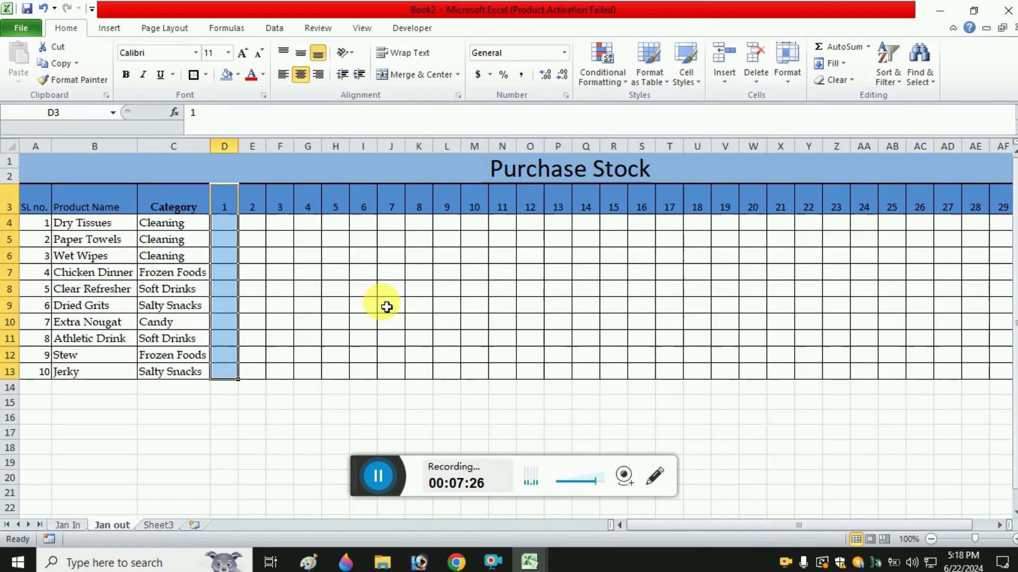
# - Switch to the Book1 workbook, examine the column layout of its Jan Out sheet, and return to Book2
pyautogui.hotkey('alt', 'Tab')
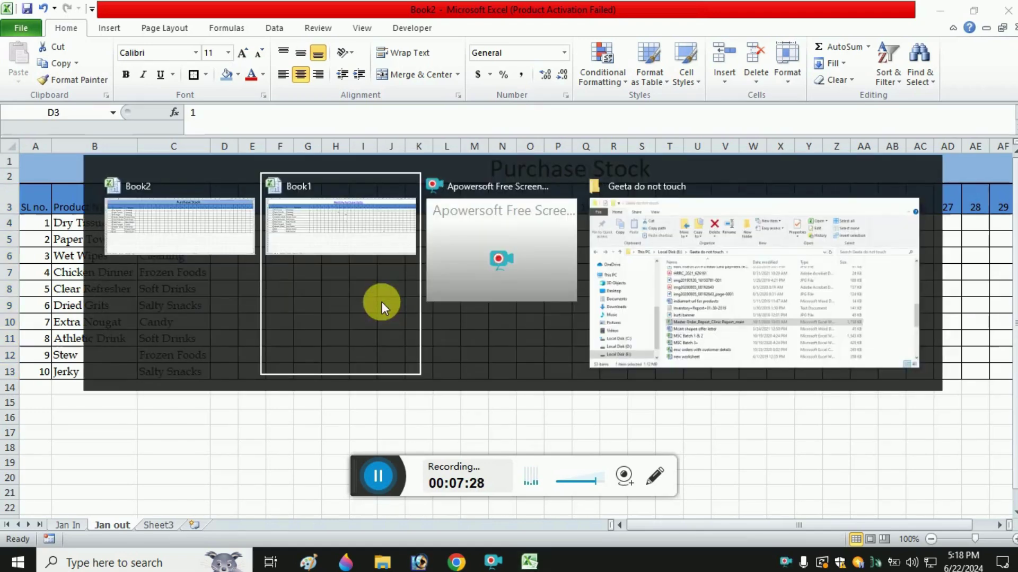
pyautogui.hotkey('ctrl', 'pagedown')
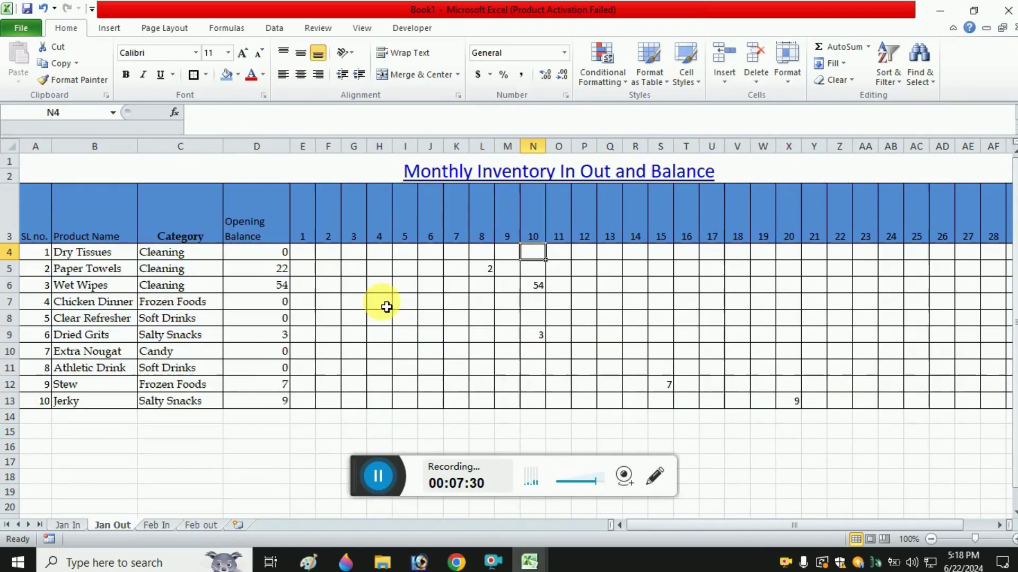
pyautogui.hotkey('alt', 'Tab')
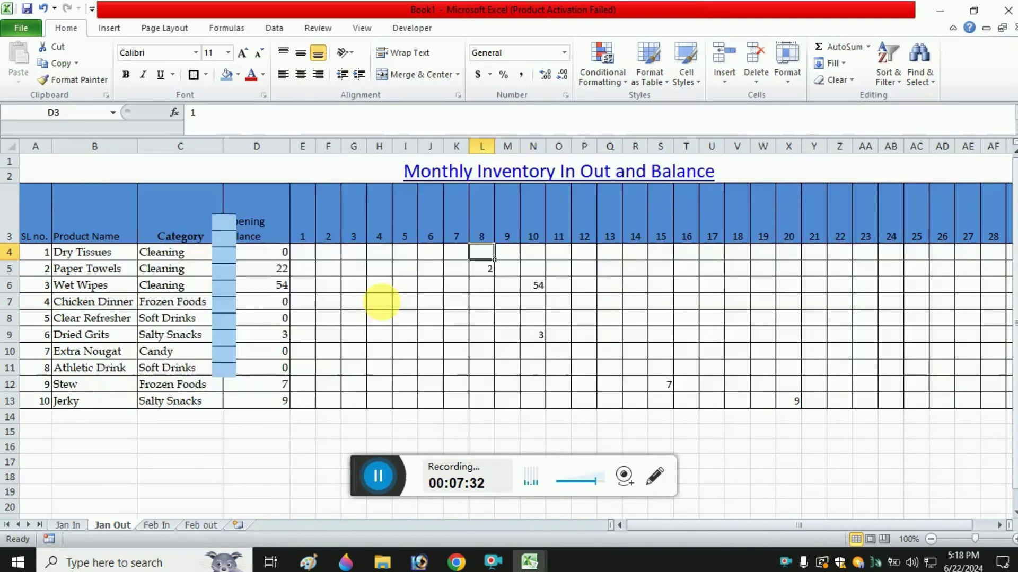
pyautogui.hotkey('alt', 'Tab')
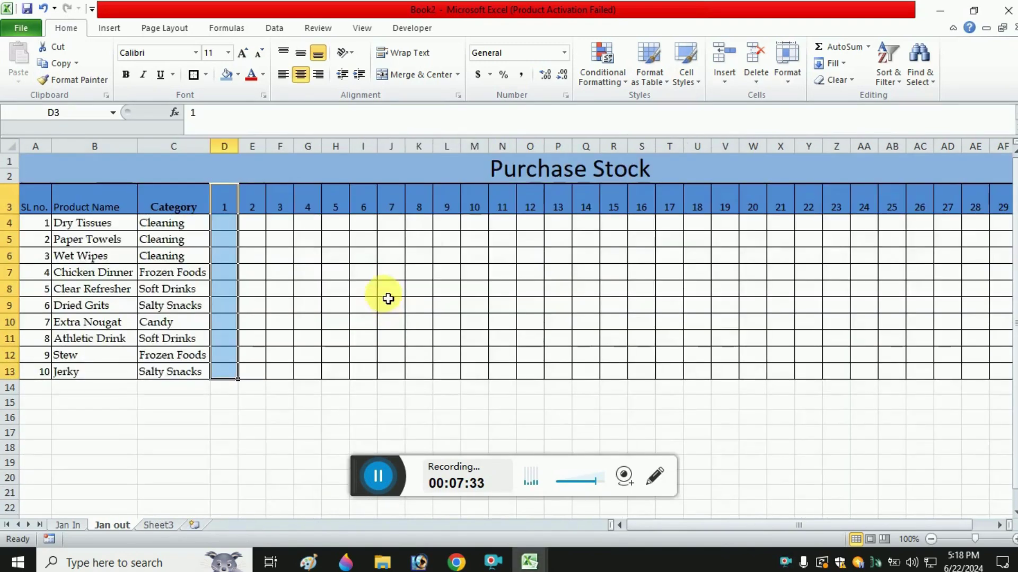
# - Insert blank cells at D3:D13 of the Jan out table, shifting the existing day columns right
pyautogui.rightClick(229, 198)
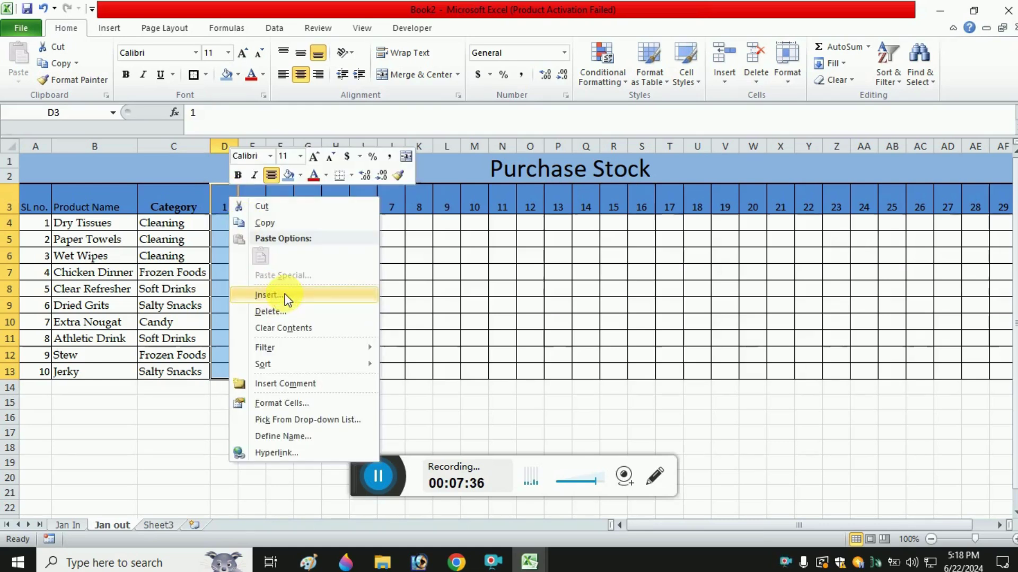
pyautogui.click(268, 295)
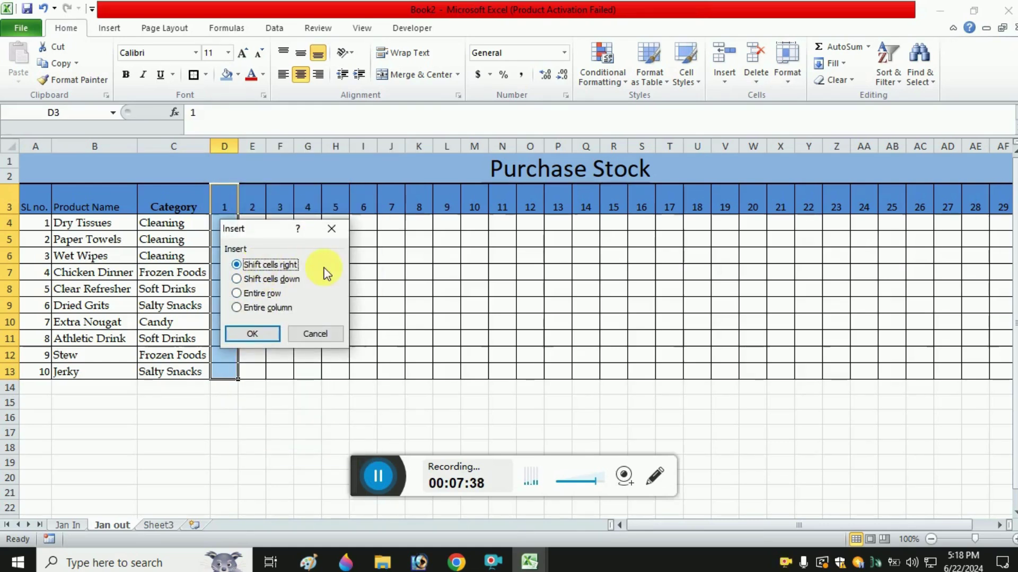
pyautogui.click(251, 333)
# - Enter the header "Opening Balance" in D3 and autofit column D to it
pyautogui.click(228, 210)
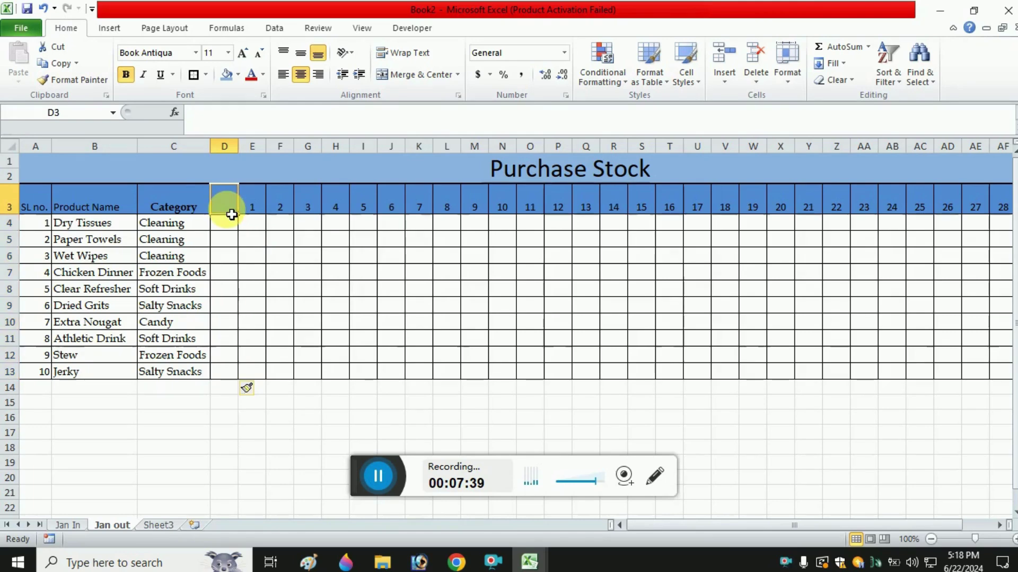
pyautogui.write('Opening')
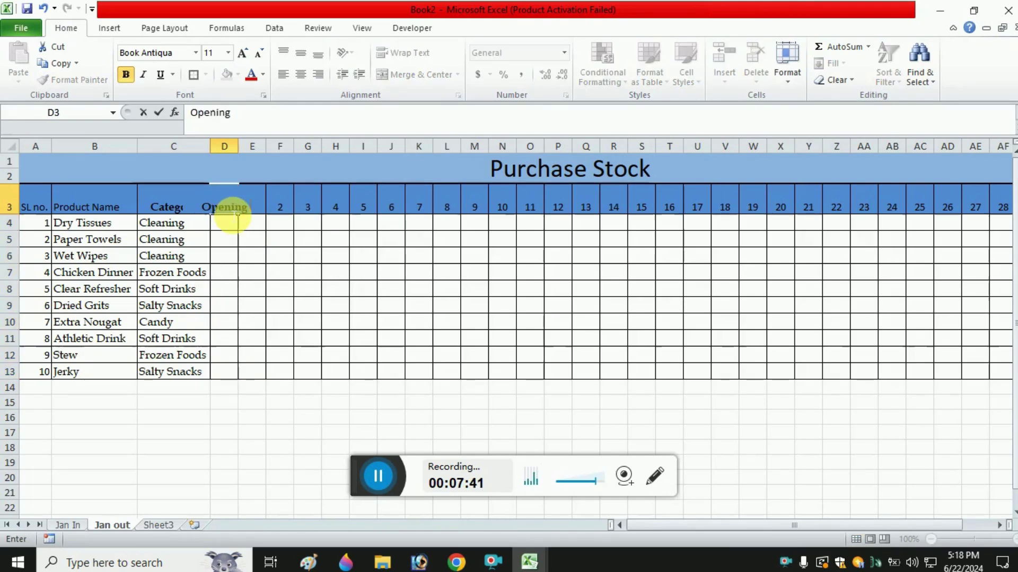
pyautogui.write(' Balance')
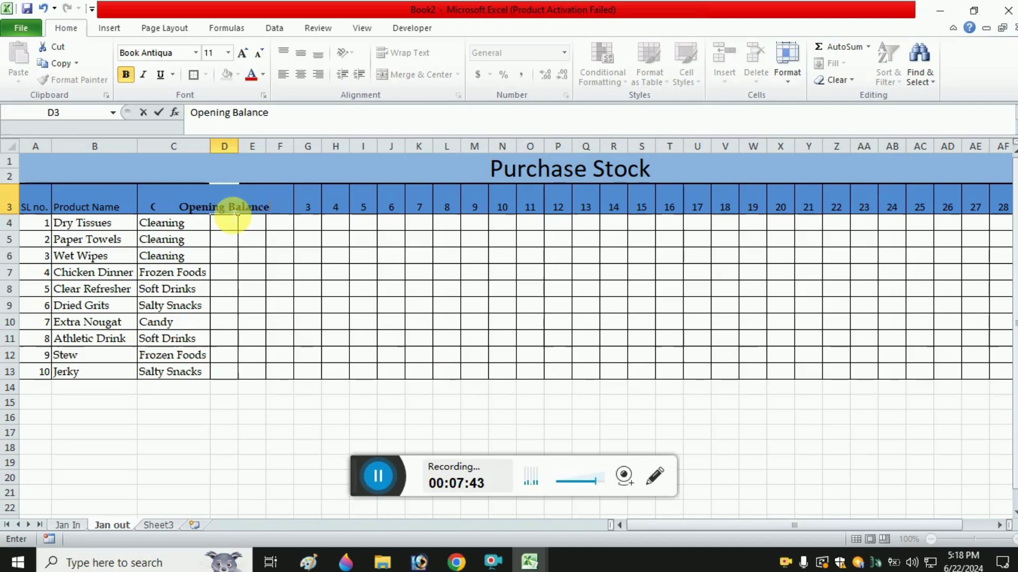
pyautogui.press('Tab')
pyautogui.click(227, 208)
pyautogui.doubleClick(238, 148)
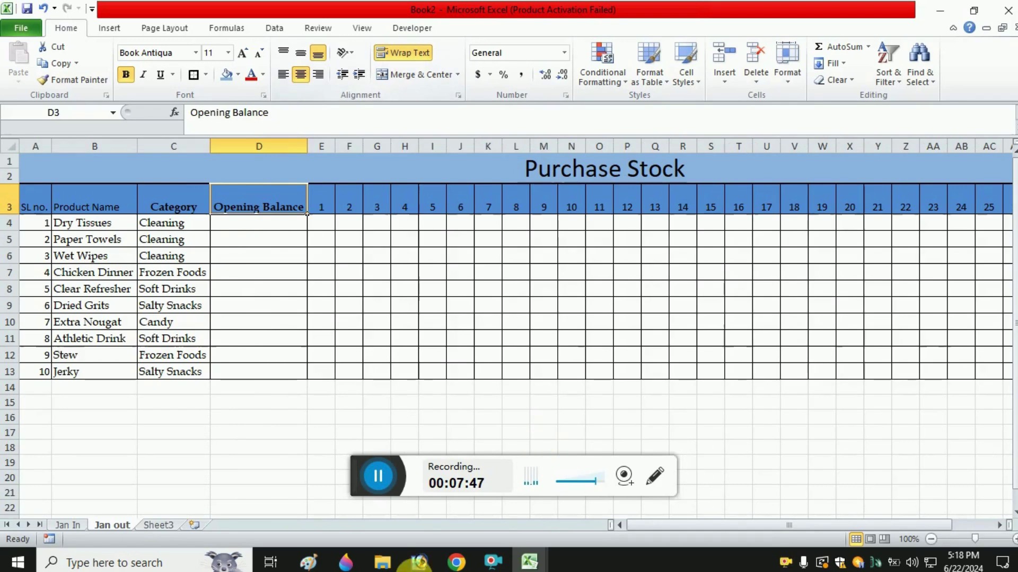
# - Make the SL no., Product Name, day number and Closing Balance headers in row 3 bold
pyautogui.click(177, 207)
pyautogui.click(79, 203)
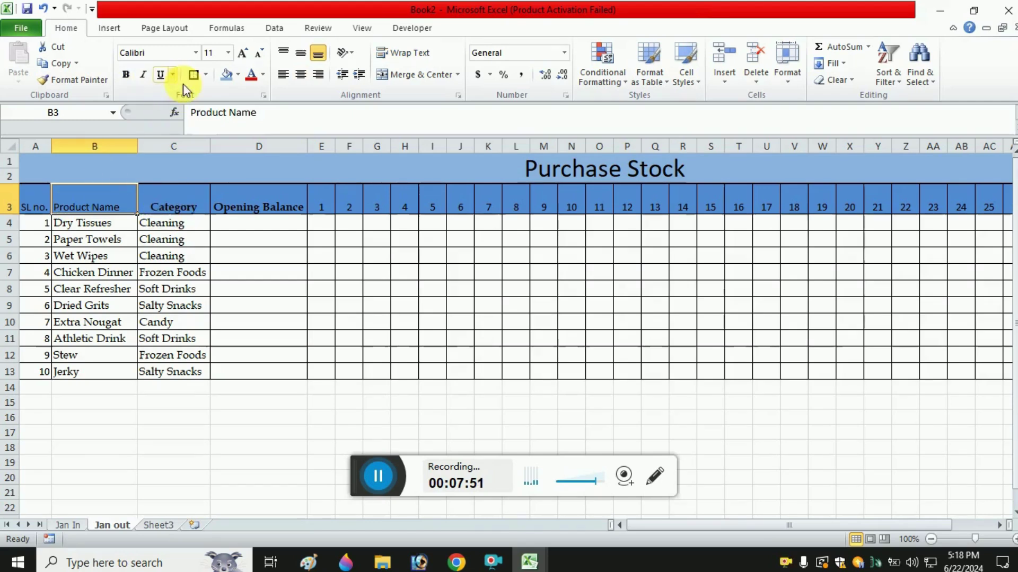
pyautogui.click(30, 206)
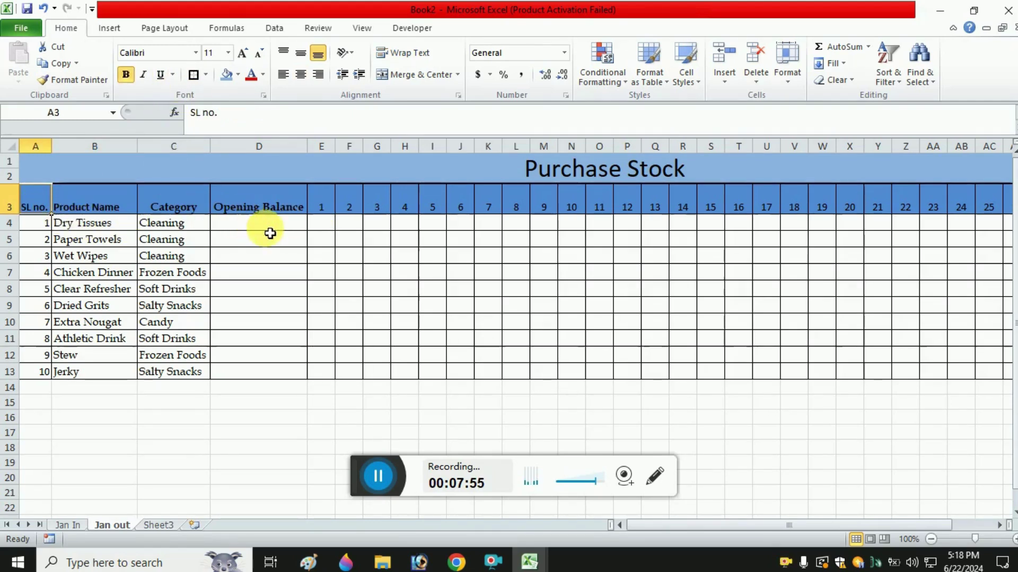
pyautogui.click(267, 227)
pyautogui.click(330, 208)
pyautogui.hotkey('ctrl', 'shift', 'Right')
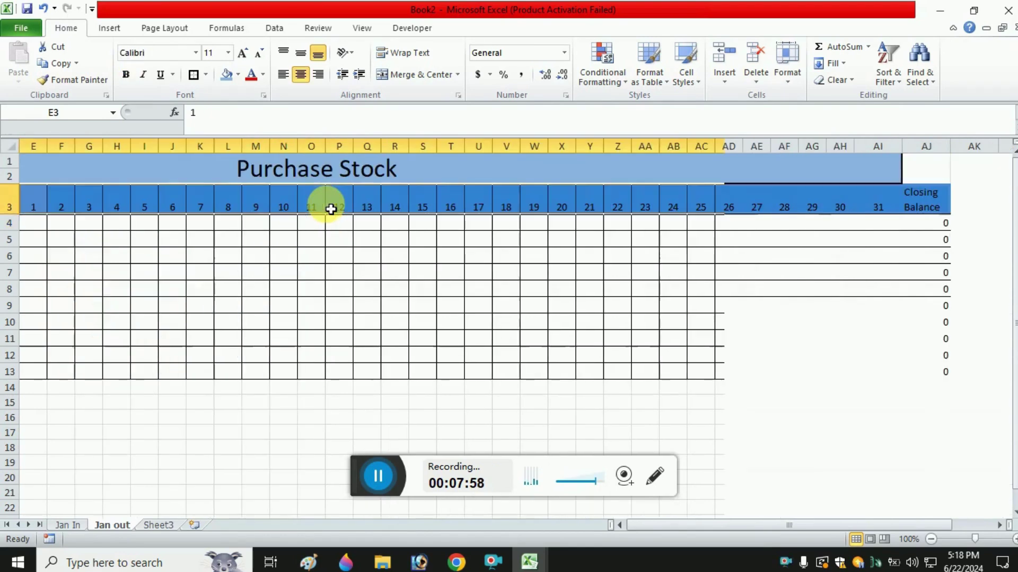
pyautogui.hotkey('ctrl', 'b')
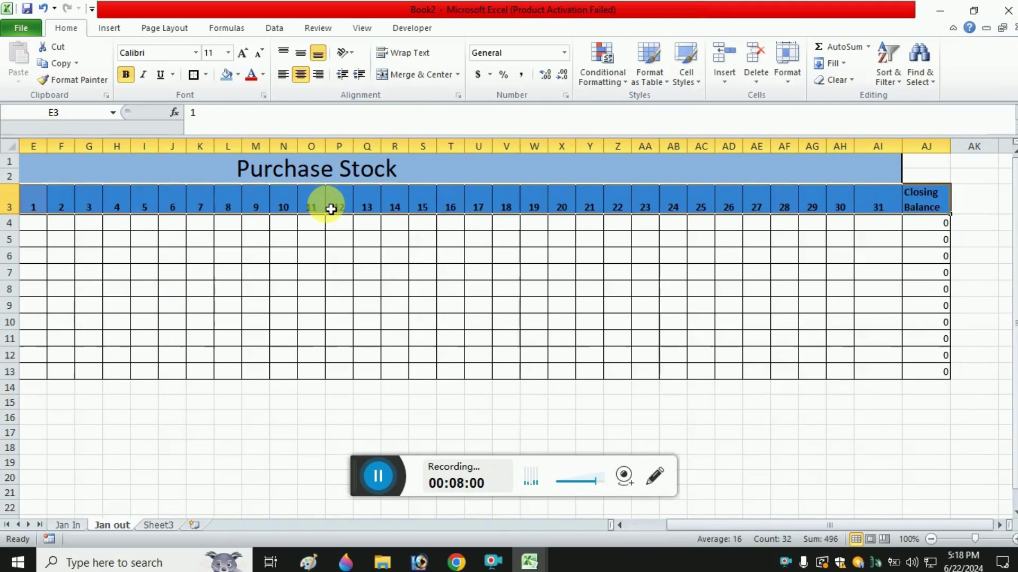
# - Link the Dry Tissues opening balance in D4 to its Jan In closing balance with ='Jan In'!AI4
pyautogui.press('Home')
pyautogui.press('Right')
pyautogui.press('Right')
pyautogui.press('Right')
pyautogui.press('Down')
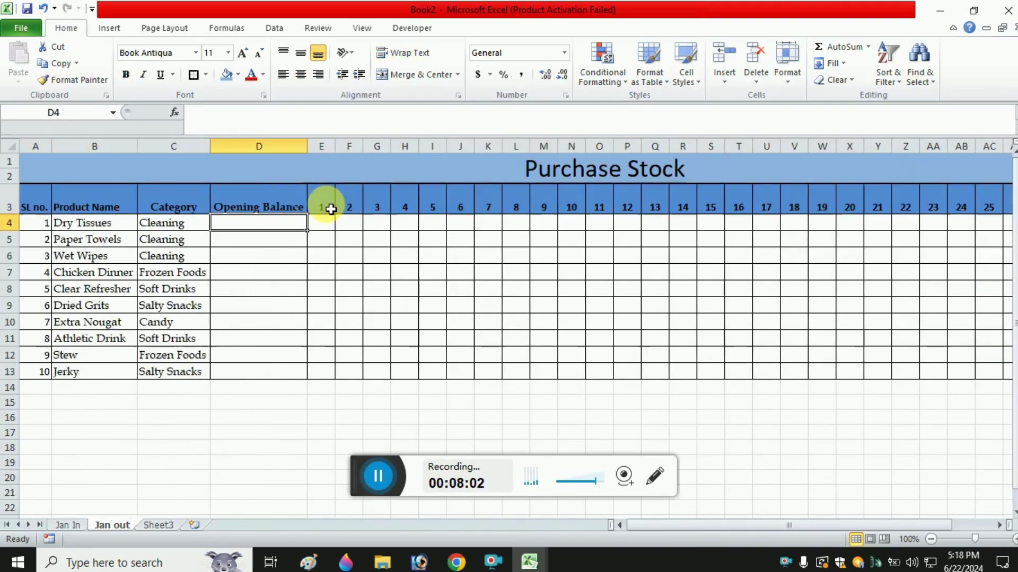
pyautogui.press('Left')
pyautogui.press('Right')
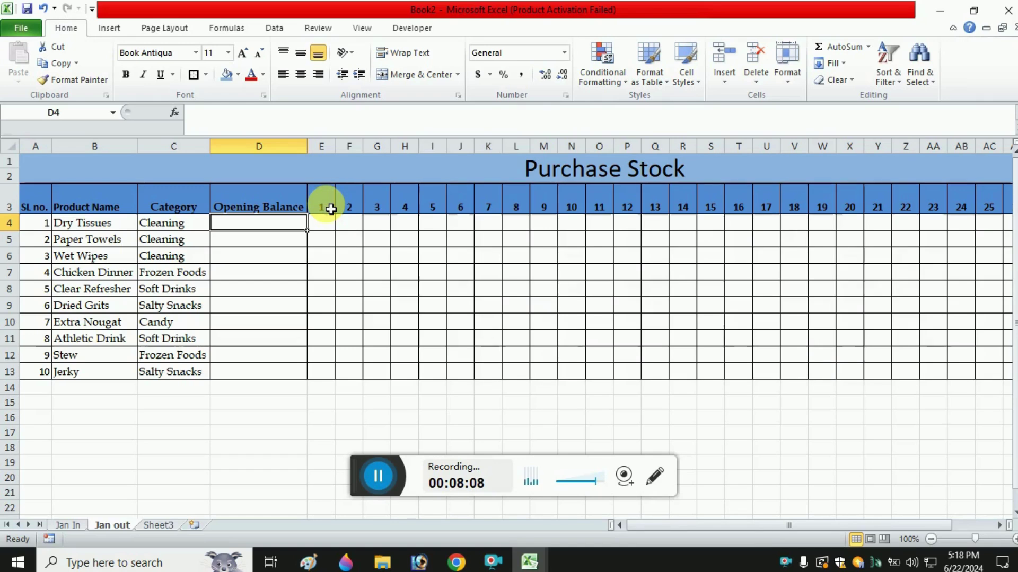
pyautogui.write('=')
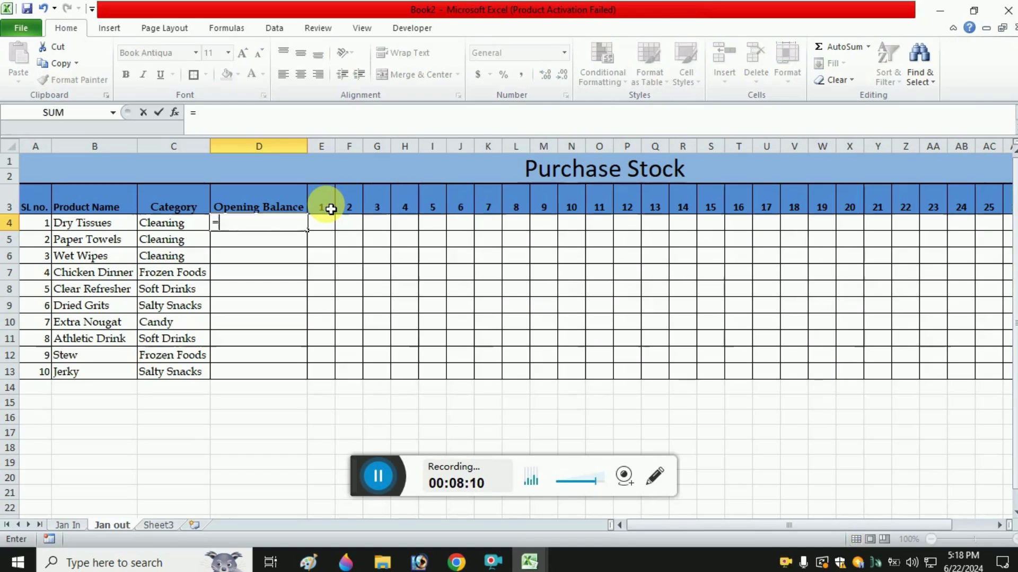
pyautogui.click(69, 526)
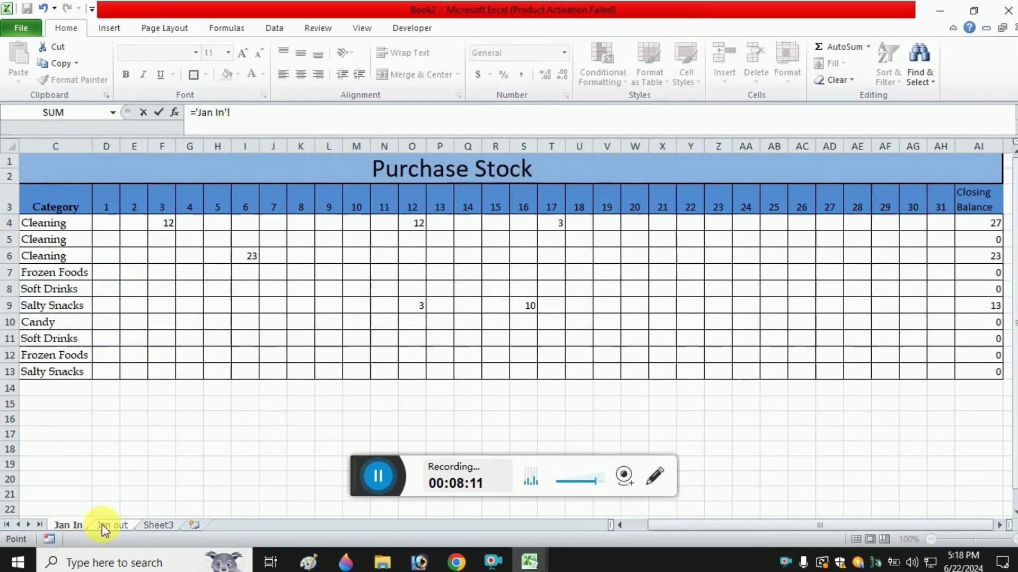
pyautogui.click(963, 222)
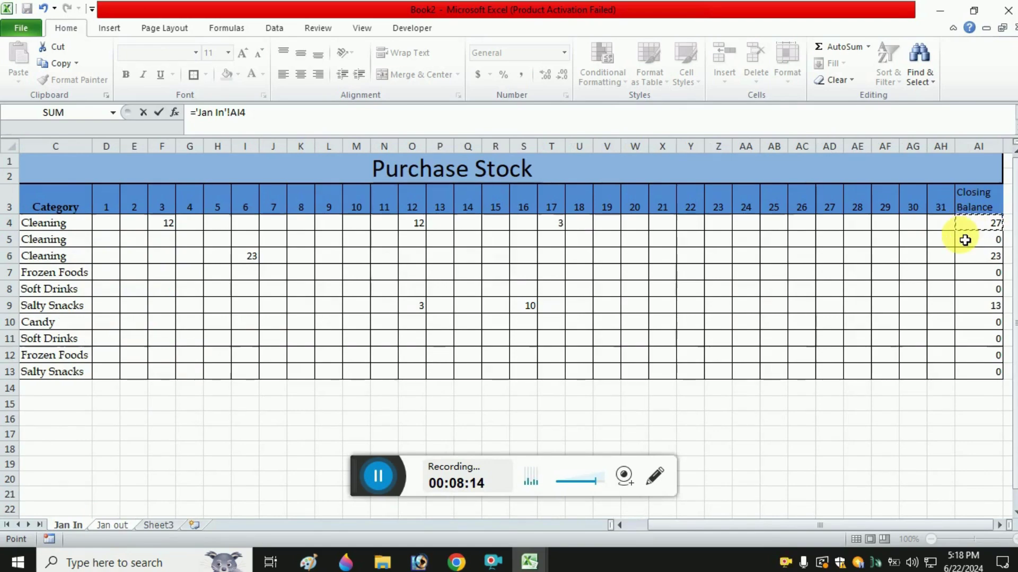
pyautogui.press('Return')
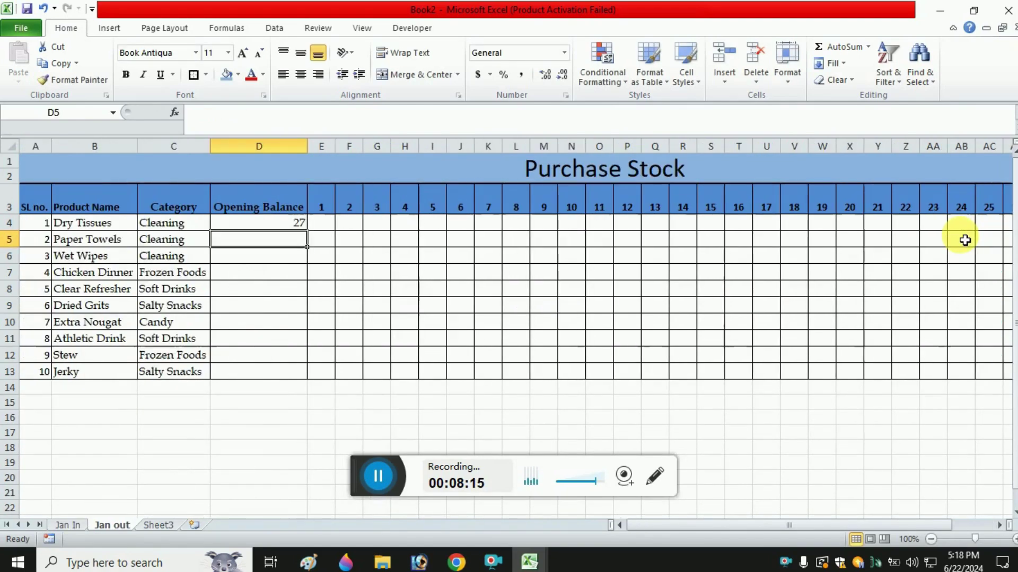
# - Check the source closing balance on Jan In, then fill the D4 opening balance formula down through D13 on Jan out
pyautogui.press('Left')
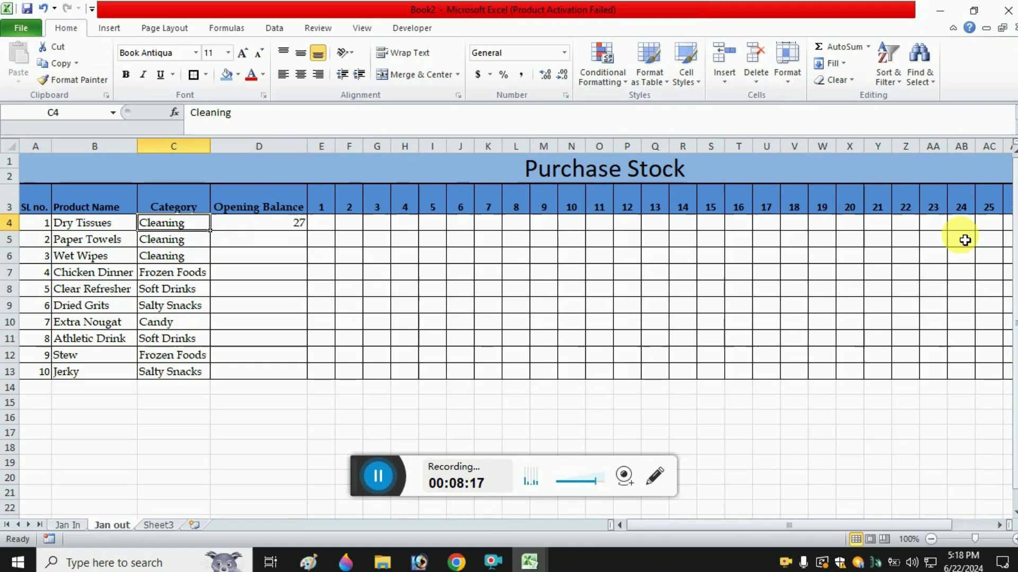
pyautogui.click(68, 525)
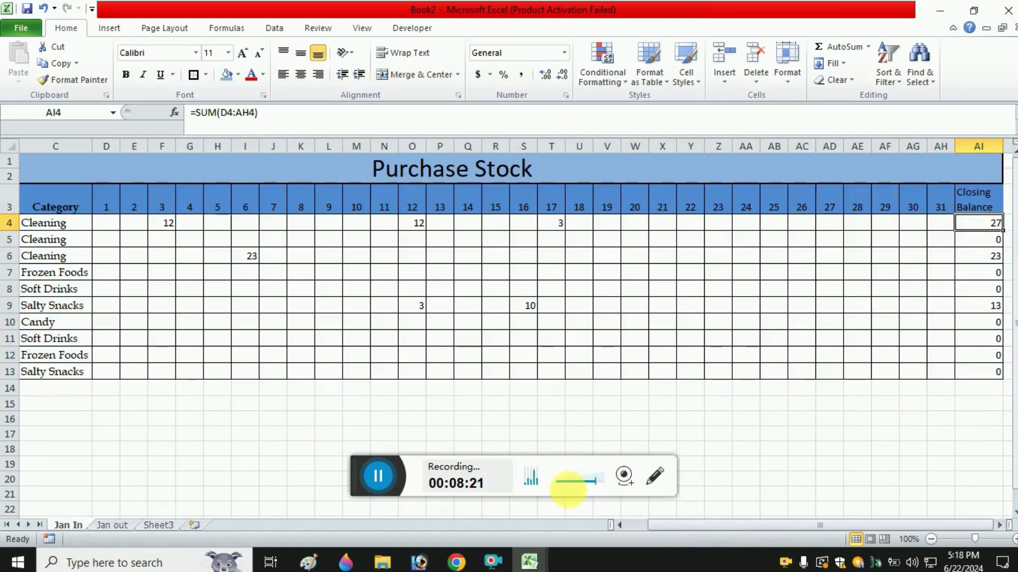
pyautogui.click(112, 524)
pyautogui.click(223, 227)
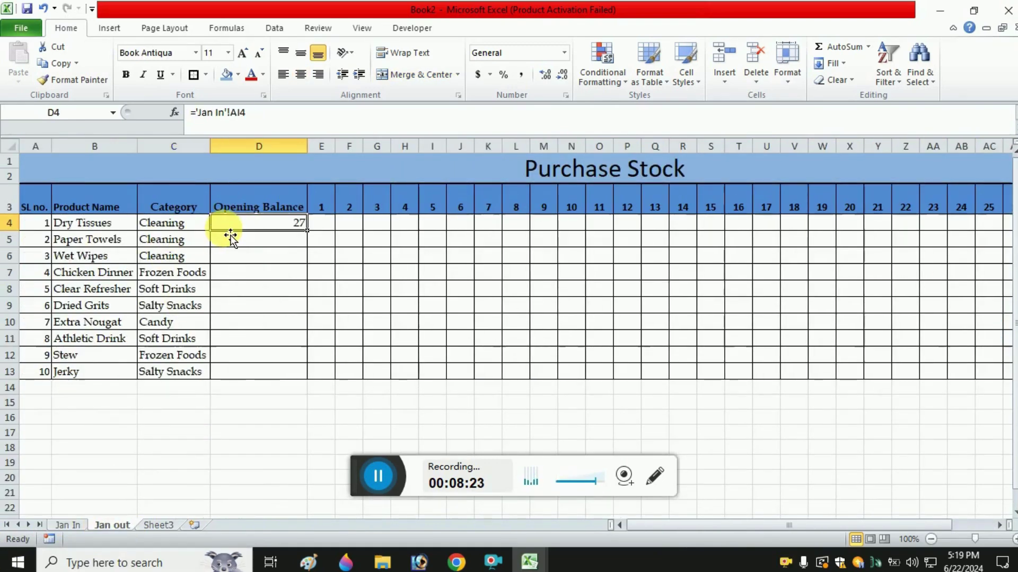
pyautogui.hotkey('shift', 'Down')
pyautogui.hotkey('shift', 'Down')
pyautogui.hotkey('shift', 'Down')
pyautogui.hotkey('shift', 'Down')
pyautogui.hotkey('shift', 'Down')
pyautogui.hotkey('shift', 'Down')
pyautogui.hotkey('shift', 'Down')
pyautogui.hotkey('shift', 'Down')
pyautogui.hotkey('shift', 'Down')
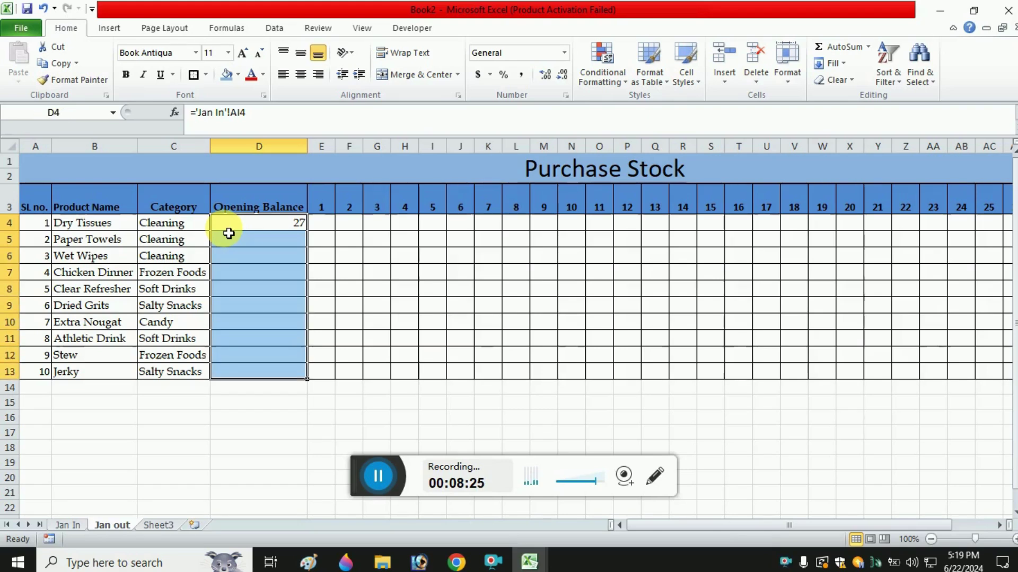
pyautogui.hotkey('ctrl', 'd')
# - Examine the linked opening balance formulas in column D, from Dry Tissues down to Dried Grits
pyautogui.press('Right')
pyautogui.press('Left')
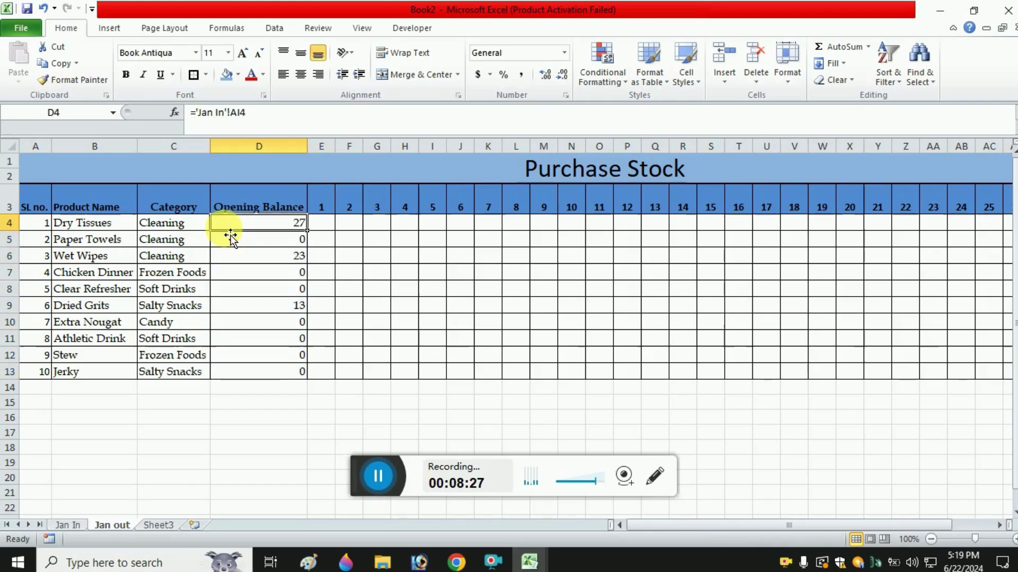
pyautogui.press('Left')
pyautogui.press('Right')
pyautogui.press('Right')
pyautogui.press('Left')
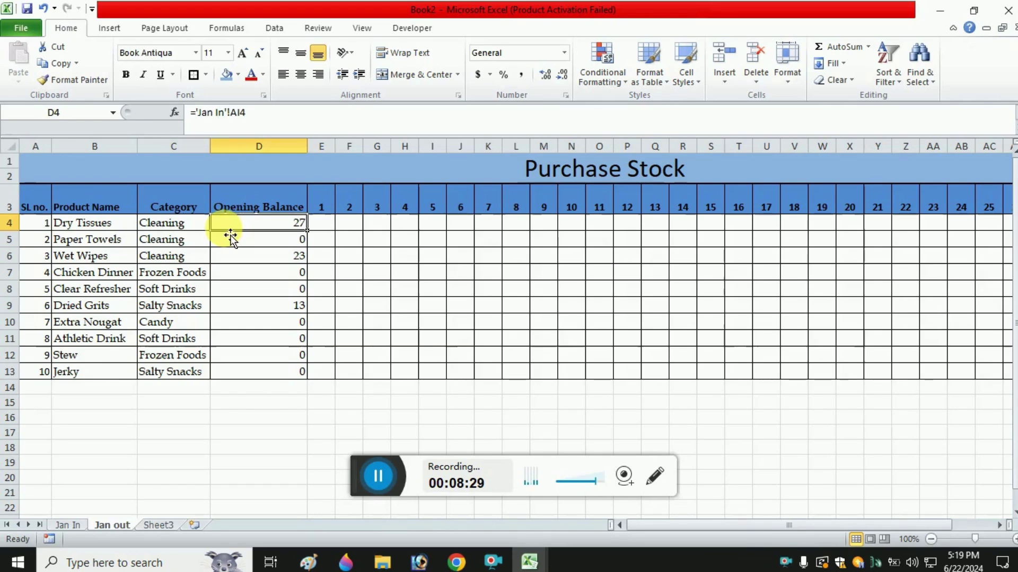
pyautogui.press('Down')
pyautogui.press('Down')
pyautogui.press('Down')
pyautogui.press('Down')
pyautogui.press('Down')
pyautogui.press('Up')
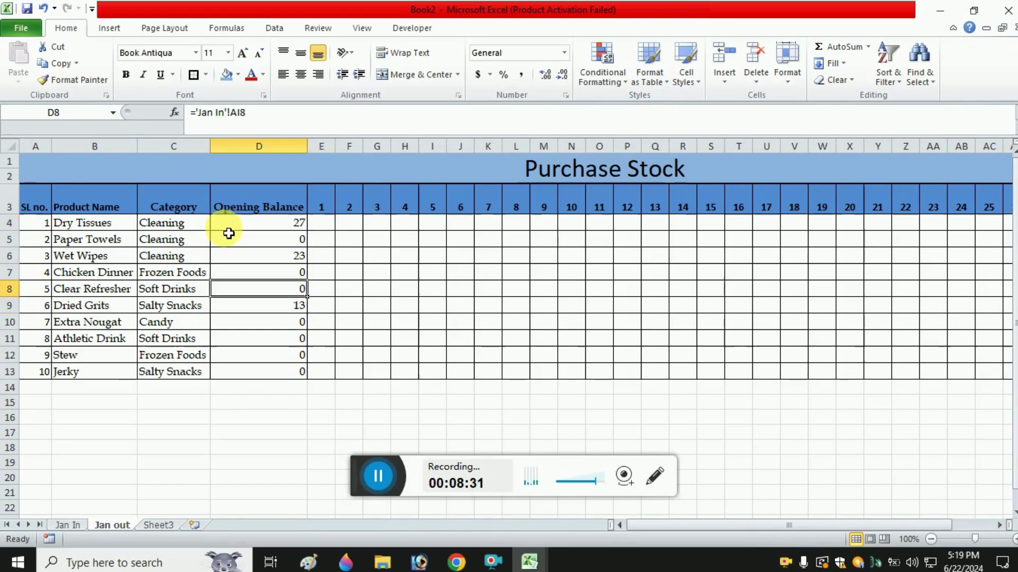
pyautogui.press('Up')
pyautogui.press('Up')
pyautogui.press('Up')
pyautogui.press('Up')
pyautogui.press('Right')
pyautogui.press('Right')
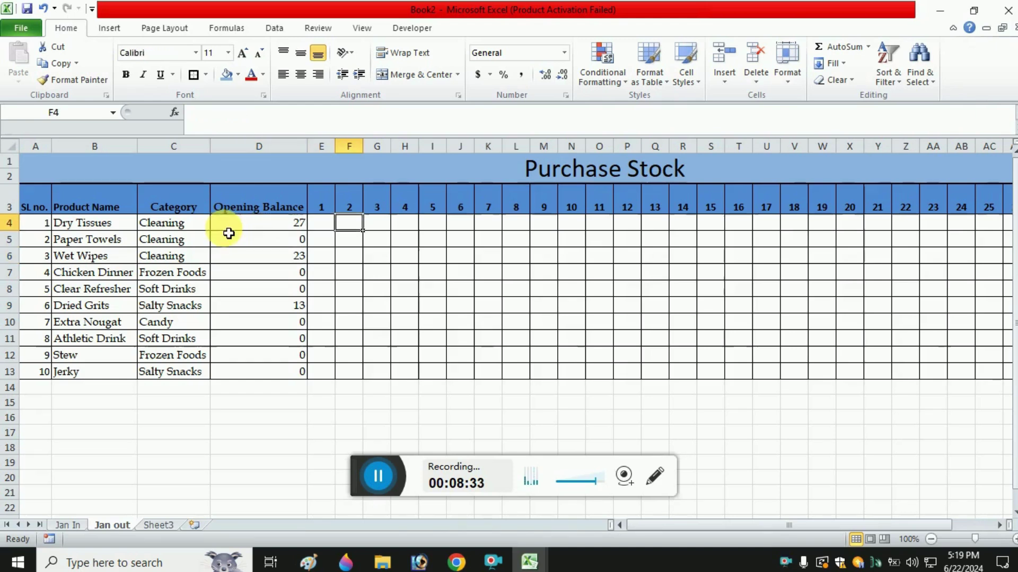
pyautogui.press('Left')
pyautogui.press('Left')
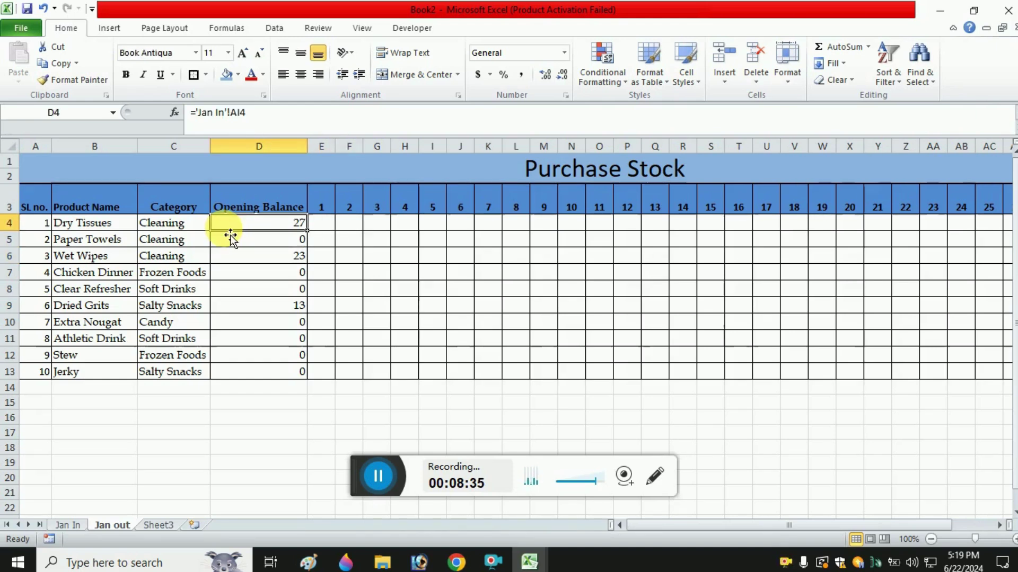
pyautogui.press('Right')
pyautogui.press('Left')
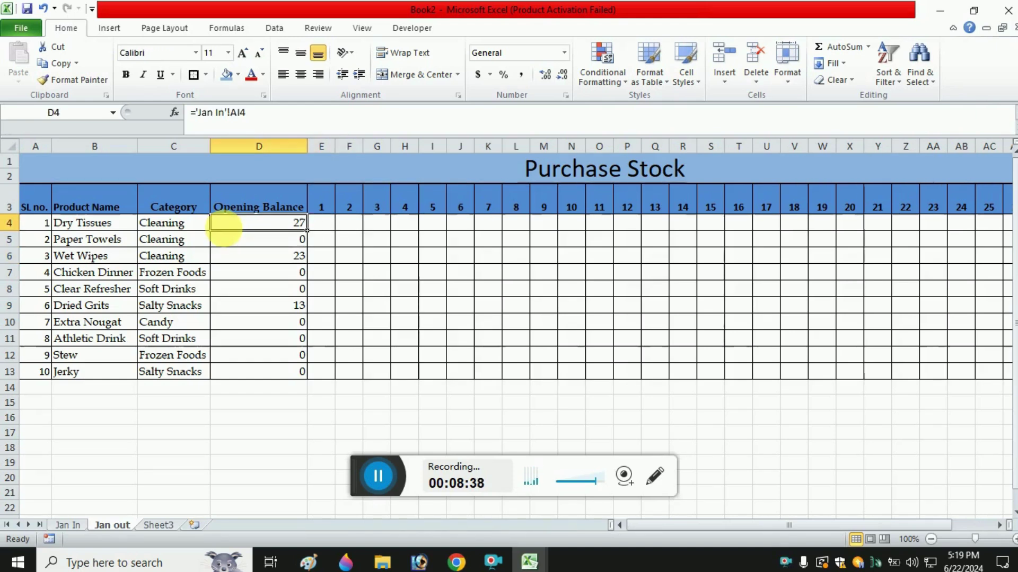
# - Enter the Dry Tissues outgoing quantities in row 4: 4 on day 5, 5 on day 11 and 2 on day 17
pyautogui.press('Right')
pyautogui.press('Right')
pyautogui.press('Right')
pyautogui.press('Right')
pyautogui.press('Right')
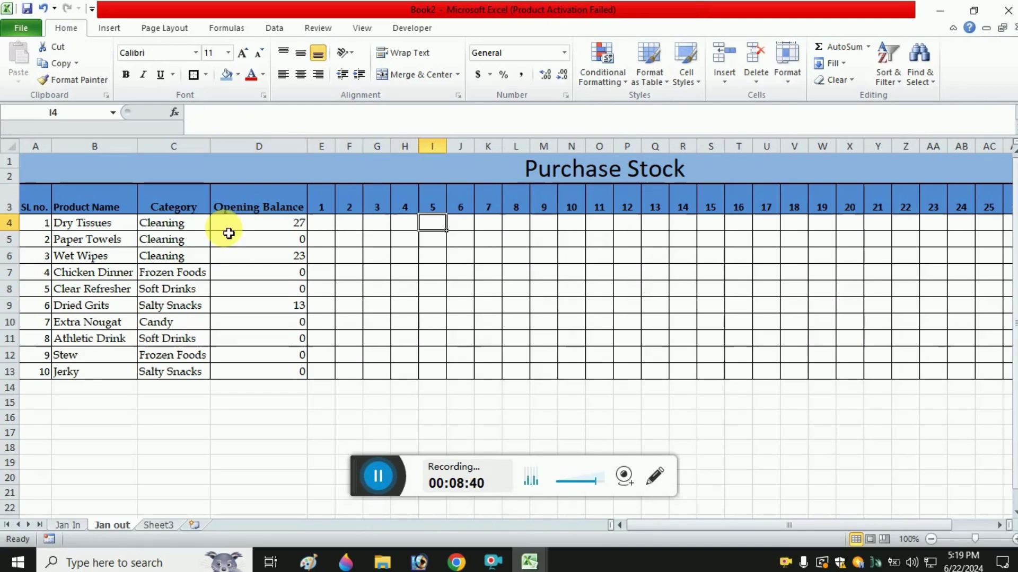
pyautogui.write('4')
pyautogui.press('Right')
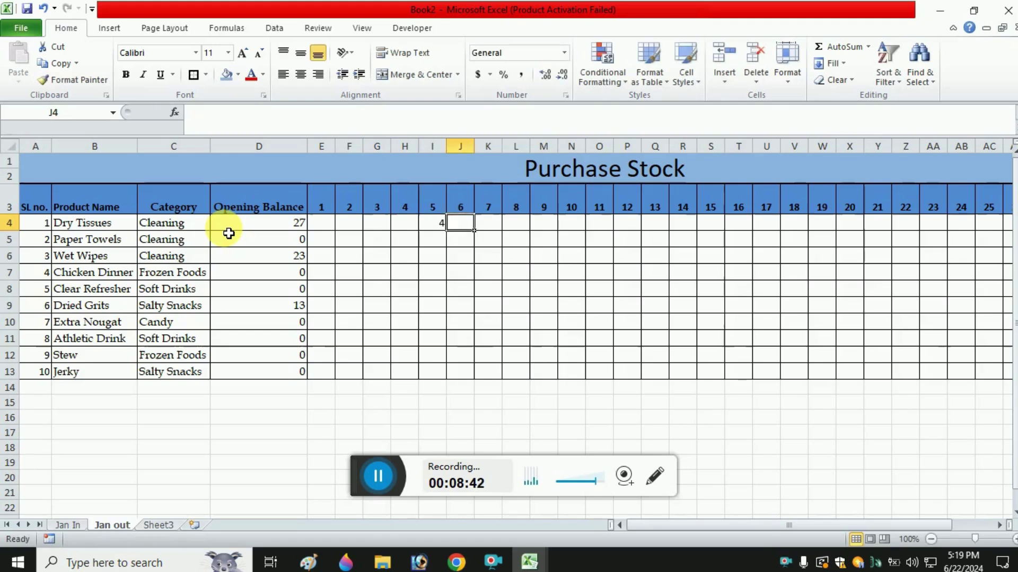
pyautogui.press('Right')
pyautogui.press('Right')
pyautogui.press('Right')
pyautogui.press('Right')
pyautogui.press('Right')
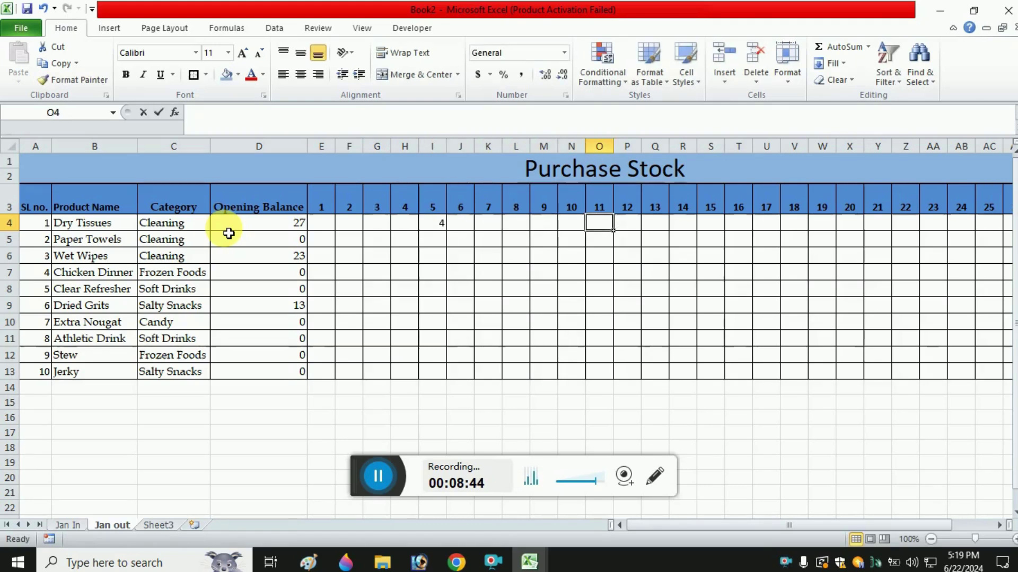
pyautogui.write('5')
pyautogui.press('Right')
pyautogui.press('Right')
pyautogui.press('Right')
pyautogui.press('Right')
pyautogui.press('Right')
pyautogui.press('Right')
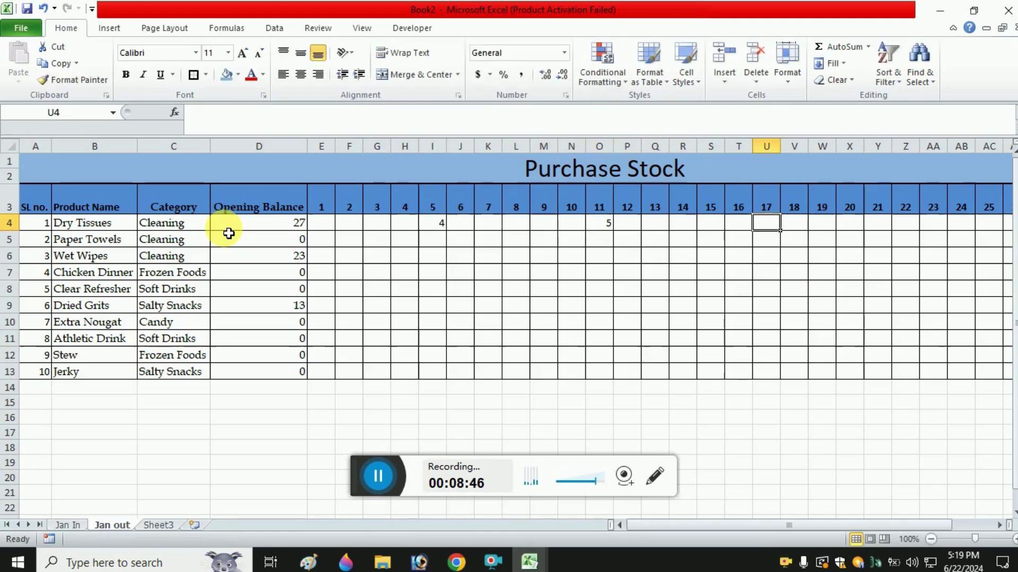
pyautogui.write('2')
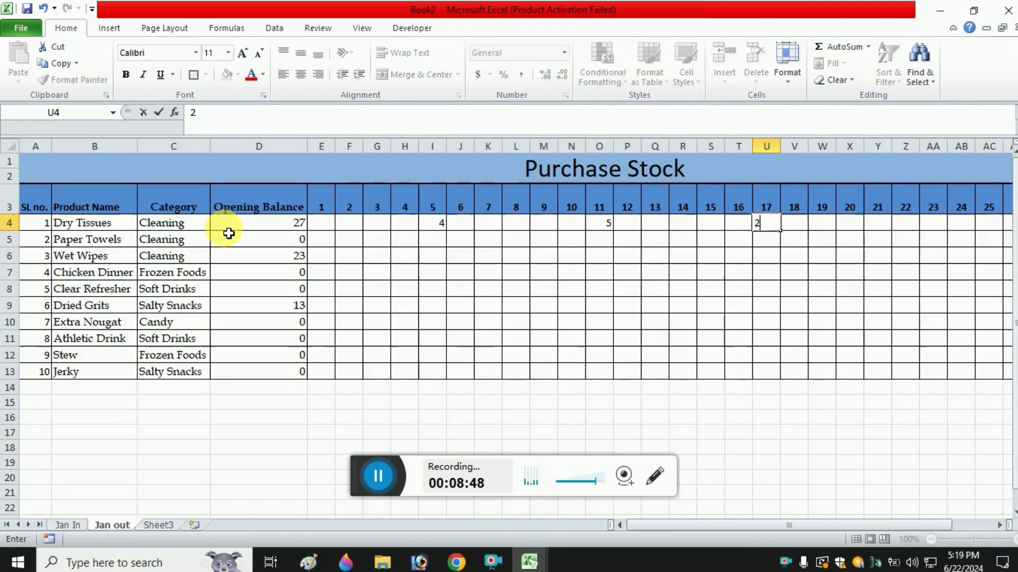
pyautogui.press('Right')
pyautogui.press('Right')
# - Select the Dry Tissues quantities from day 5 to day 17, I4:U4, and compare their sum with the opening balance
pyautogui.press('Left')
pyautogui.press('Left')
pyautogui.press('Left')
pyautogui.press('Left')
pyautogui.press('Left')
pyautogui.press('Left')
pyautogui.press('Left')
pyautogui.press('Left')
pyautogui.press('Left')
pyautogui.press('Left')
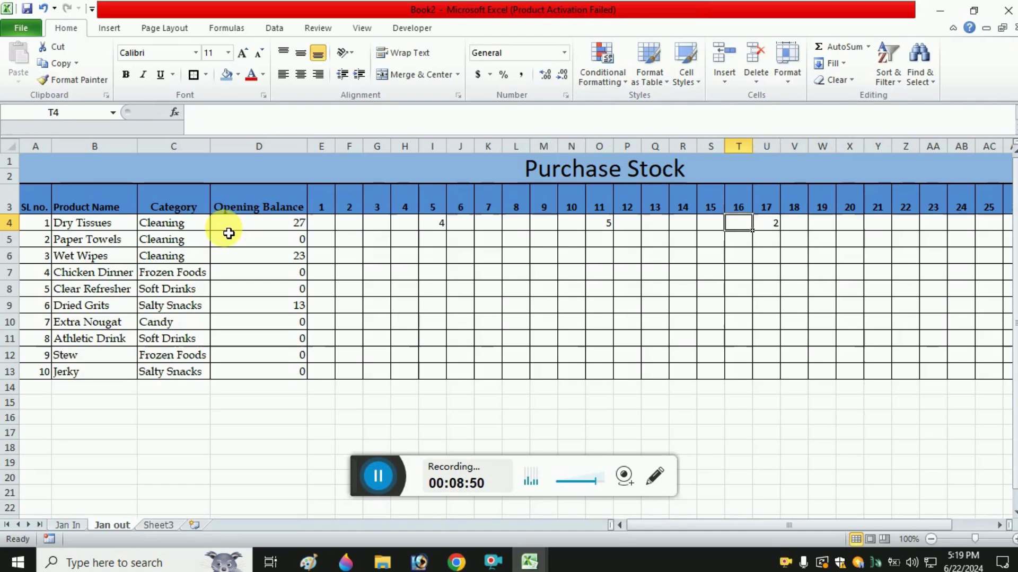
pyautogui.press('Left')
pyautogui.press('Left')
pyautogui.press('Left')
pyautogui.press('Left')
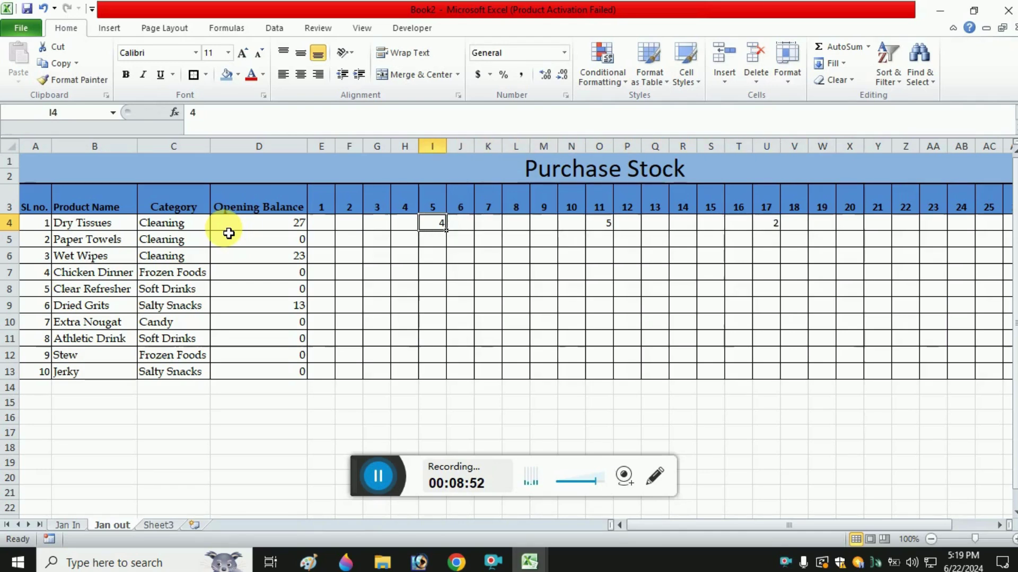
pyautogui.hotkey('shift', 'Right')
pyautogui.hotkey('shift', 'Right')
pyautogui.hotkey('shift', 'Right')
pyautogui.hotkey('shift', 'Right')
pyautogui.hotkey('shift', 'Right')
pyautogui.hotkey('shift', 'Right')
pyautogui.hotkey('shift', 'Right')
pyautogui.hotkey('shift', 'Right')
pyautogui.hotkey('shift', 'Right')
pyautogui.hotkey('shift', 'Right')
pyautogui.hotkey('shift', 'Right')
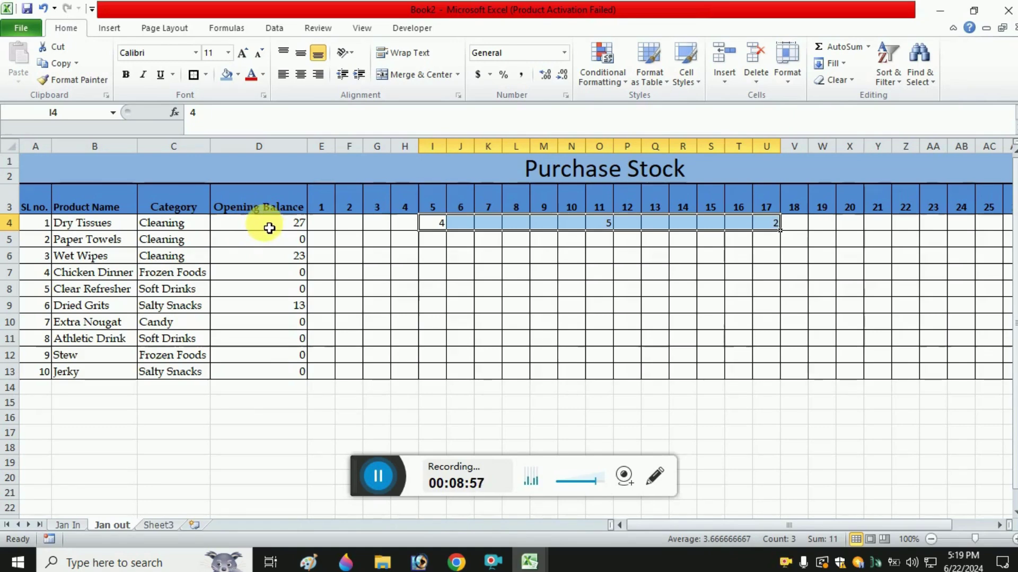
pyautogui.press('Right')
pyautogui.press('Right')
pyautogui.press('Right')
pyautogui.press('Right')
pyautogui.press('Right')
pyautogui.press('Right')
pyautogui.press('Right')
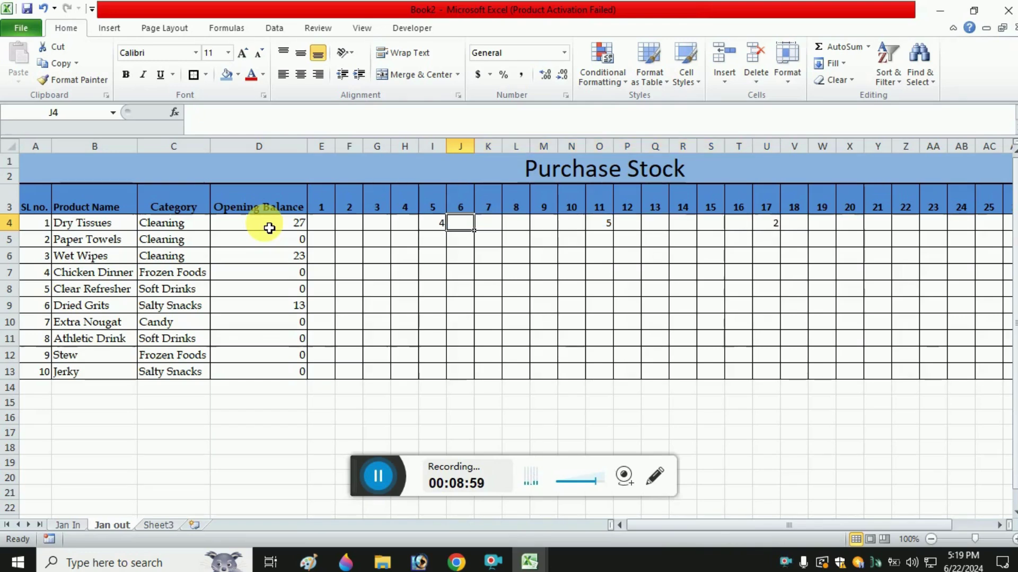
# - Replace the Dry Tissues closing balance in AJ4 with =D4-SUM(E4:AI4), subtracting the daily outgoing quantities from the opening balance
pyautogui.press('Right')
pyautogui.press('Right')
pyautogui.press('Right')
pyautogui.press('Right')
pyautogui.press('Right')
pyautogui.press('Right')
pyautogui.press('Right')
pyautogui.press('Right')
pyautogui.press('Right')
pyautogui.press('Right')
pyautogui.press('Right')
pyautogui.press('Right')
pyautogui.press('Right')
pyautogui.press('Right')
pyautogui.press('Right')
pyautogui.press('Right')
pyautogui.press('Right')
pyautogui.press('Right')
pyautogui.press('Right')
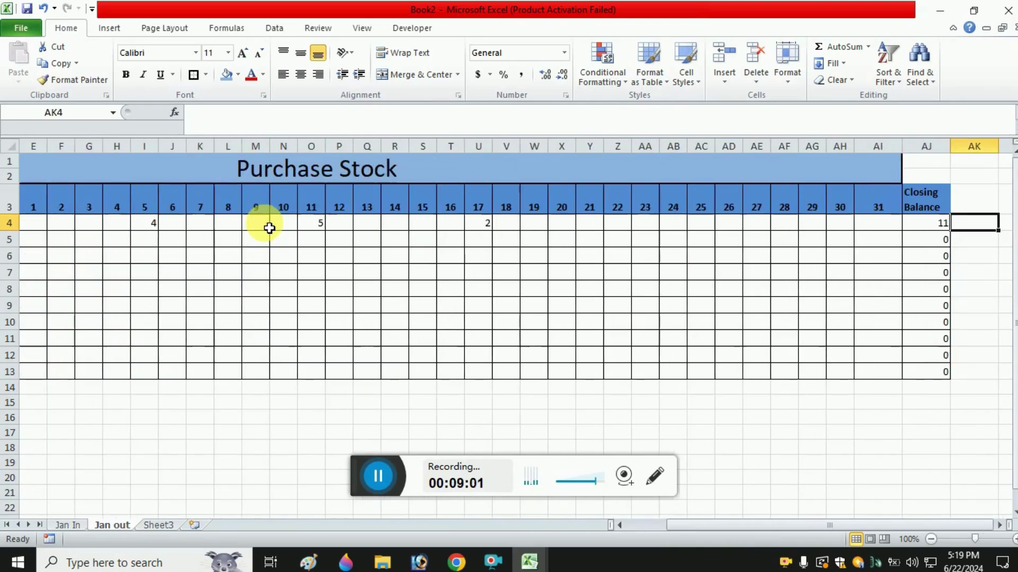
pyautogui.write('=')
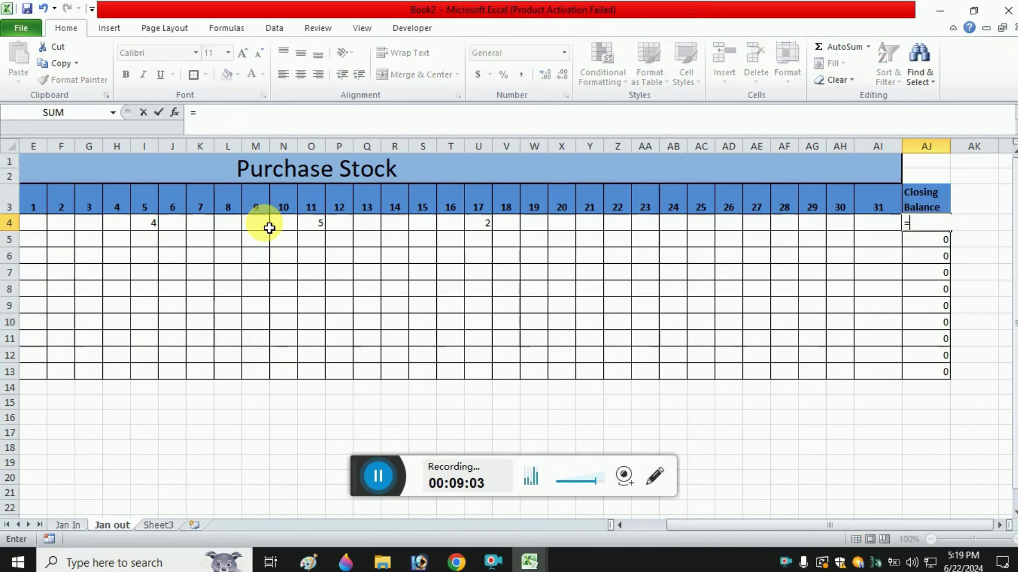
pyautogui.press('Left')
pyautogui.press('Left')
pyautogui.press('Left')
pyautogui.press('Left')
pyautogui.press('Left')
pyautogui.press('Left')
pyautogui.press('Left')
pyautogui.press('Left')
pyautogui.press('Left')
pyautogui.press('Left')
pyautogui.press('Left')
pyautogui.press('Left')
pyautogui.press('Left')
pyautogui.press('Left')
pyautogui.press('Left')
pyautogui.press('Left')
pyautogui.press('Left')
pyautogui.press('Left')
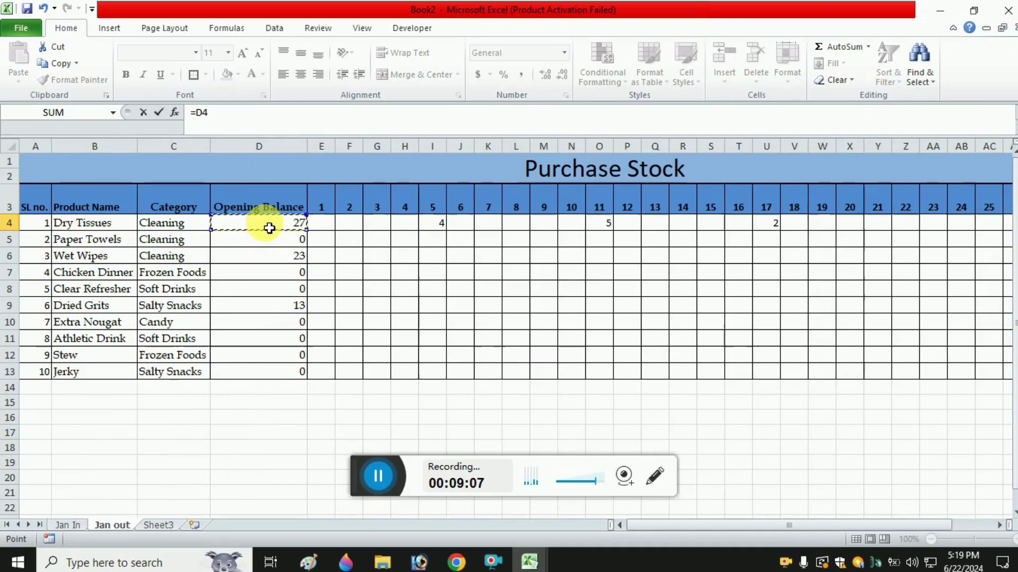
pyautogui.write('-s')
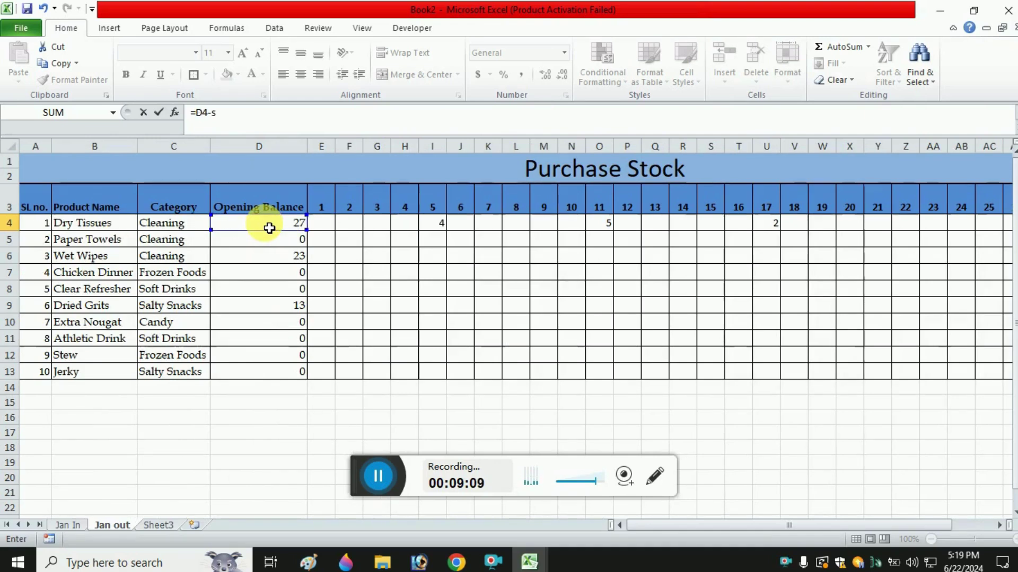
pyautogui.write('um')
pyautogui.press('Tab')
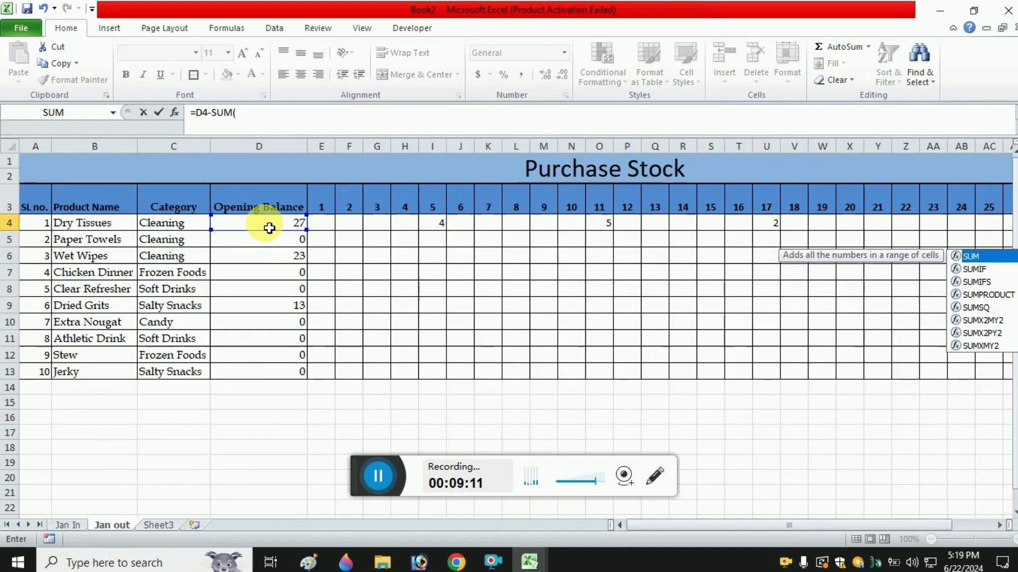
pyautogui.click(326, 226)
pyautogui.hotkey('shift', 'Right')
pyautogui.hotkey('shift', 'Right')
pyautogui.hotkey('shift', 'Right')
pyautogui.hotkey('shift', 'Right')
pyautogui.hotkey('shift', 'Right')
pyautogui.hotkey('shift', 'Right')
pyautogui.hotkey('shift', 'Right')
pyautogui.hotkey('shift', 'Right')
pyautogui.hotkey('shift', 'Right')
pyautogui.hotkey('shift', 'Right')
pyautogui.hotkey('shift', 'Right')
pyautogui.hotkey('shift', 'Right')
pyautogui.hotkey('shift', 'Right')
pyautogui.hotkey('shift', 'Right')
pyautogui.hotkey('shift', 'Right')
pyautogui.hotkey('shift', 'Right')
pyautogui.hotkey('shift', 'Right')
pyautogui.hotkey('shift', 'Right')
pyautogui.hotkey('shift', 'Right')
pyautogui.hotkey('shift', 'Right')
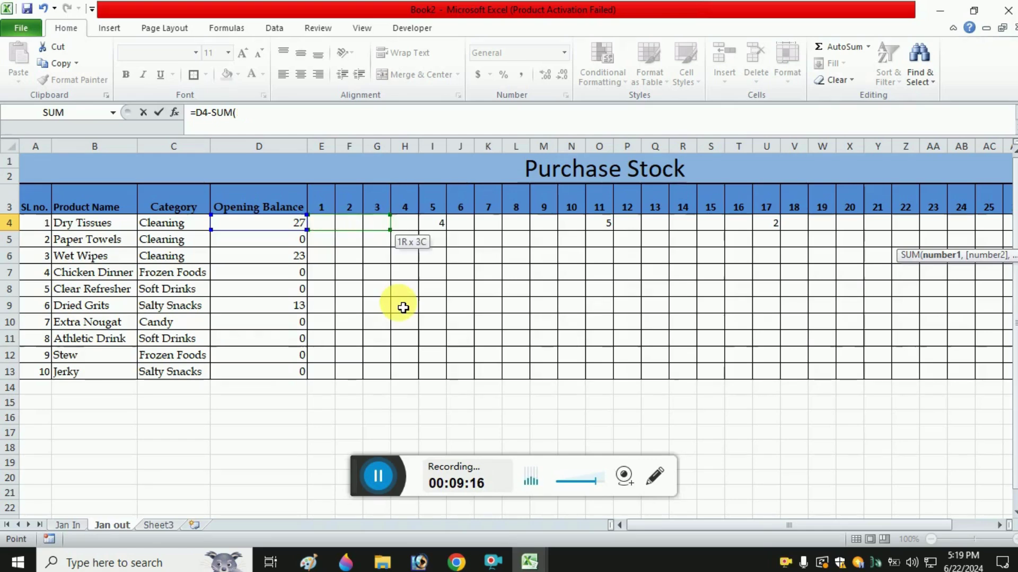
pyautogui.hotkey('shift', 'Right')
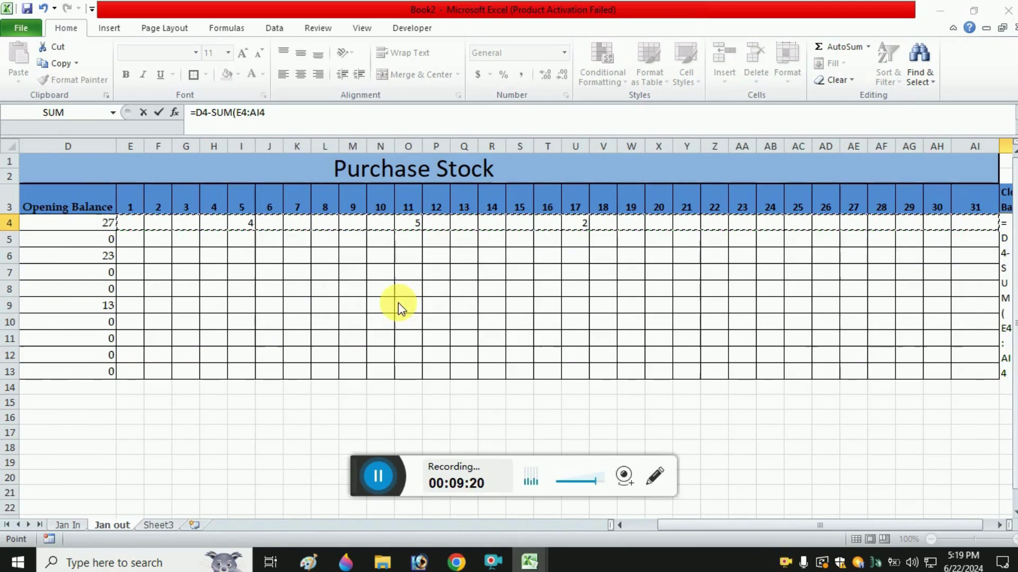
pyautogui.press('Return')
pyautogui.press('Return')
pyautogui.press('Up')
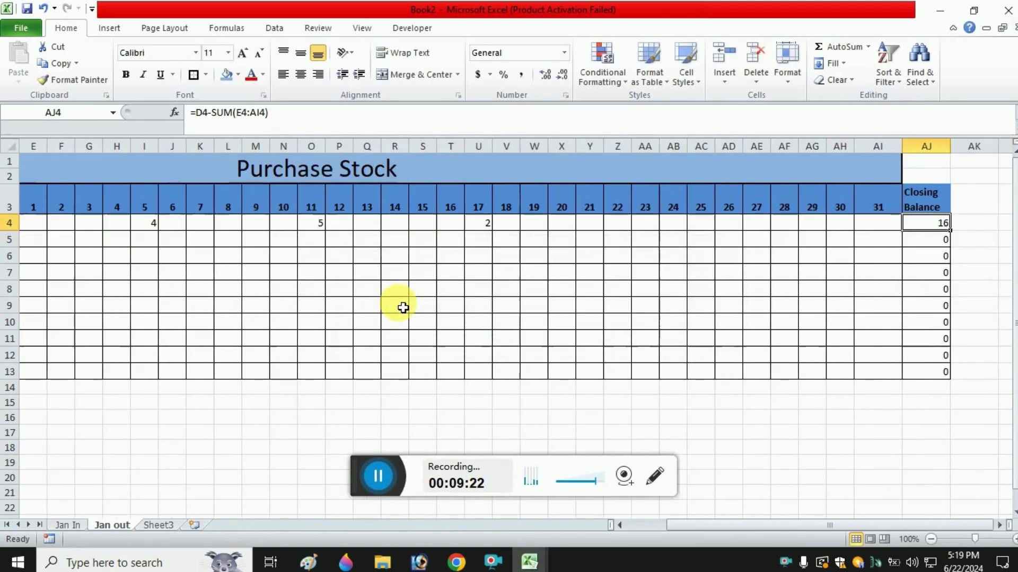
# - Fill the AJ4 closing balance formula down through AJ13 for all the products
pyautogui.hotkey('ctrl', 'shift', 'Down')
pyautogui.press('Up')
pyautogui.press('Down')
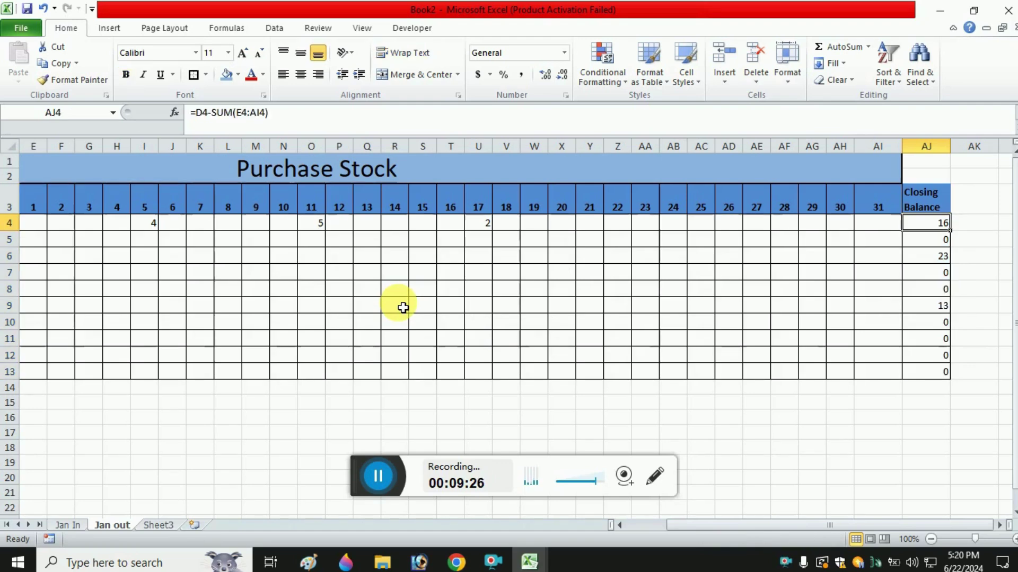
# - Select the Dry Tissues outgoing quantities from day 17 back to day 5, U4:I4, and check their sum
pyautogui.press('Left')
pyautogui.press('Left')
pyautogui.press('Left')
pyautogui.press('Left')
pyautogui.press('Left')
pyautogui.press('Left')
pyautogui.press('Left')
pyautogui.press('Left')
pyautogui.press('Left')
pyautogui.press('Left')
pyautogui.press('Left')
pyautogui.press('Left')
pyautogui.press('Left')
pyautogui.press('Left')
pyautogui.press('Left')
pyautogui.press('Left')
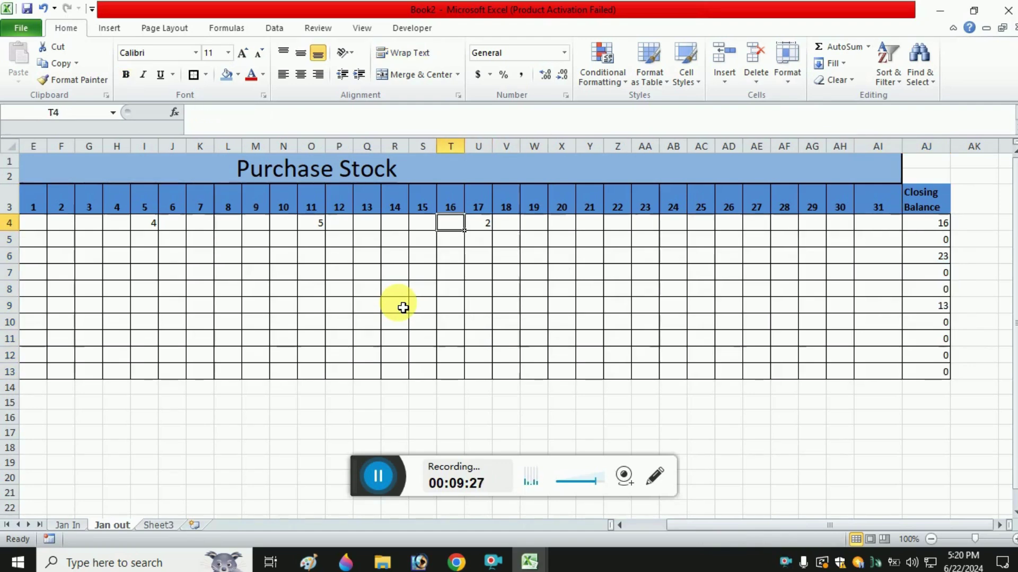
pyautogui.press('Left')
pyautogui.press('Right')
pyautogui.press('Right')
pyautogui.hotkey('shift', 'Left')
pyautogui.hotkey('shift', 'Left')
pyautogui.hotkey('shift', 'Left')
pyautogui.hotkey('shift', 'Left')
pyautogui.hotkey('shift', 'Left')
pyautogui.hotkey('shift', 'Left')
pyautogui.hotkey('shift', 'Left')
pyautogui.hotkey('shift', 'Left')
pyautogui.hotkey('shift', 'Left')
pyautogui.hotkey('shift', 'Left')
pyautogui.hotkey('shift', 'Left')
pyautogui.hotkey('shift', 'Left')
pyautogui.hotkey('shift', 'Left')
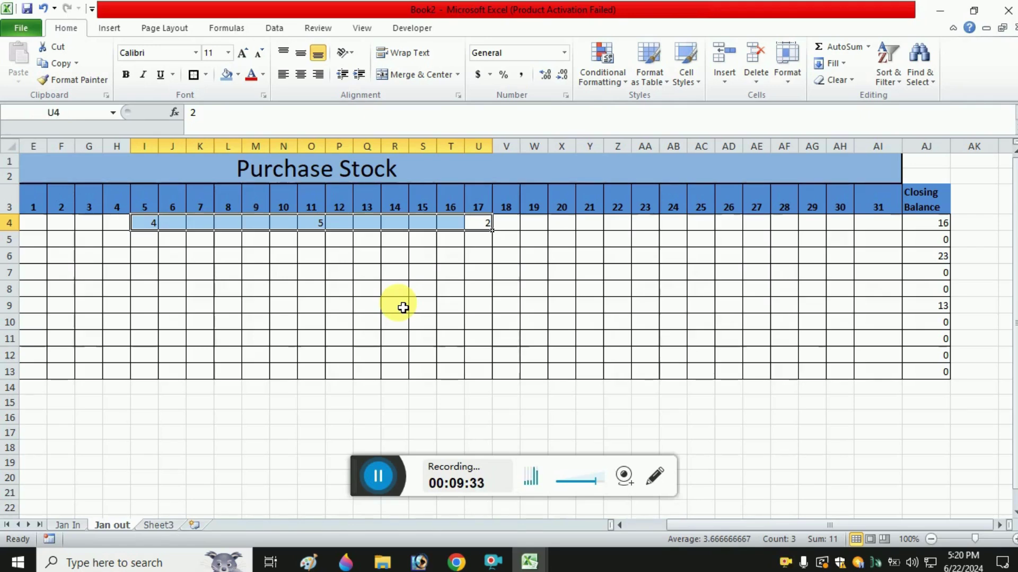
# - Compare the Dry Tissues opening balance in D4 with the closing balance formula in AJ4
pyautogui.press('Left')
pyautogui.press('Left')
pyautogui.press('Left')
pyautogui.press('Left')
pyautogui.press('Left')
pyautogui.press('Left')
pyautogui.press('Left')
pyautogui.press('Left')
pyautogui.press('Left')
pyautogui.press('Left')
pyautogui.press('Left')
pyautogui.press('Left')
pyautogui.press('Left')
pyautogui.press('Left')
pyautogui.press('Left')
pyautogui.press('Left')
pyautogui.press('Left')
pyautogui.press('Left')
pyautogui.press('Left')
pyautogui.press('Left')
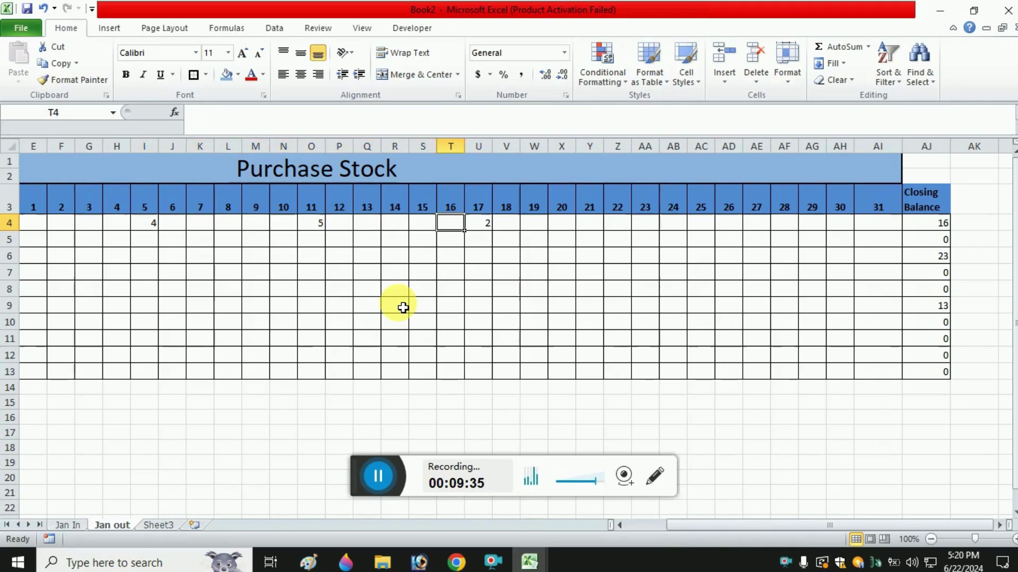
pyautogui.press('Right')
pyautogui.press('Right')
pyautogui.press('Right')
pyautogui.press('Right')
pyautogui.press('Right')
pyautogui.press('Right')
pyautogui.press('Right')
pyautogui.press('Right')
pyautogui.press('Right')
pyautogui.press('Right')
pyautogui.press('Right')
pyautogui.press('Right')
pyautogui.press('Right')
pyautogui.press('Right')
pyautogui.press('Right')
pyautogui.press('Right')
pyautogui.press('Right')
pyautogui.press('Right')
pyautogui.press('Right')
pyautogui.press('Right')
pyautogui.press('Right')
pyautogui.press('Right')
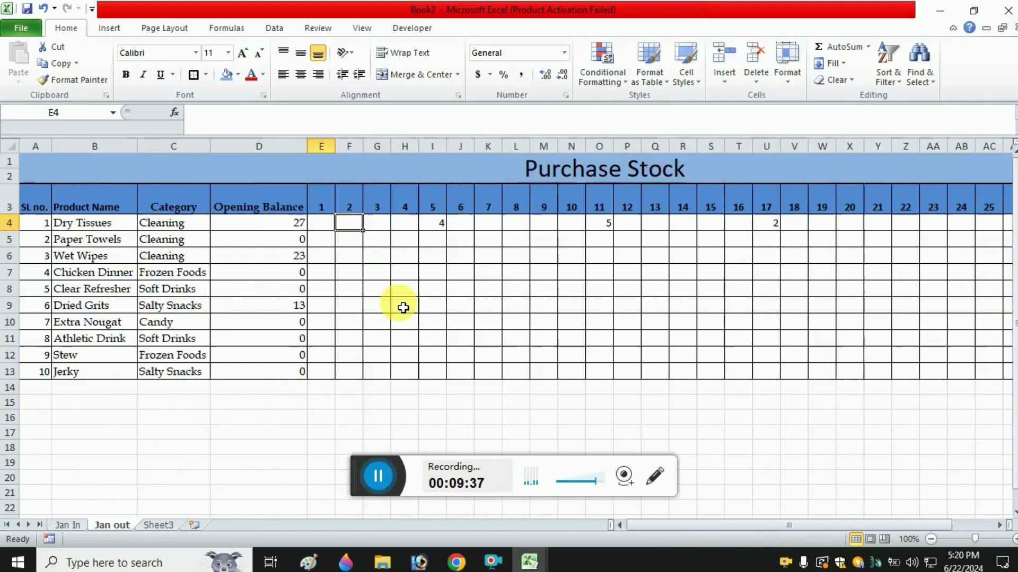
pyautogui.press('Left')
pyautogui.press('Left')
pyautogui.press('Left')
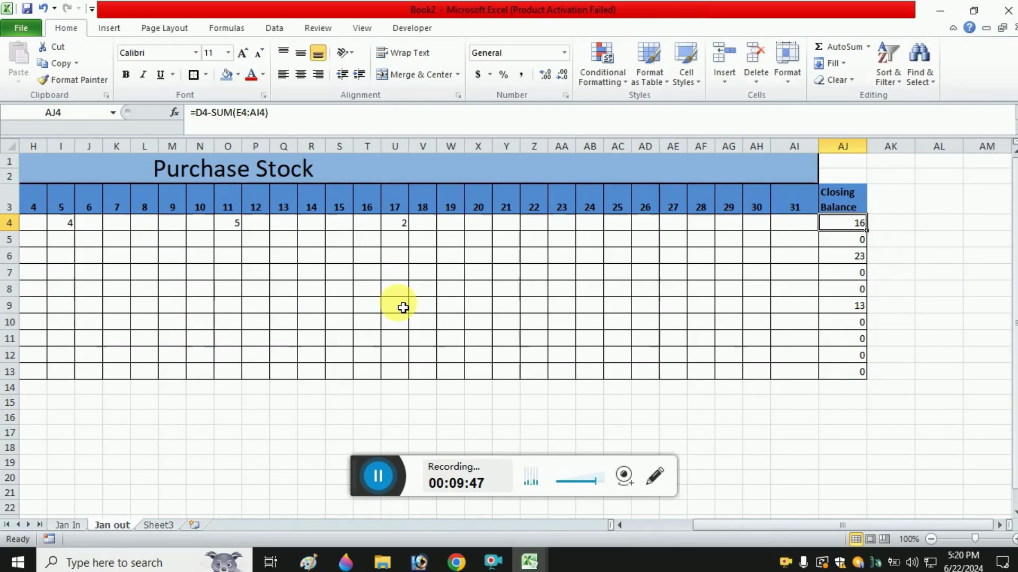
# - Enter 2 as the Wet Wipes outgoing quantity for day 8 in L6 of the Jan out sheet
pyautogui.press('Left')
pyautogui.press('Down')
pyautogui.press('Home')
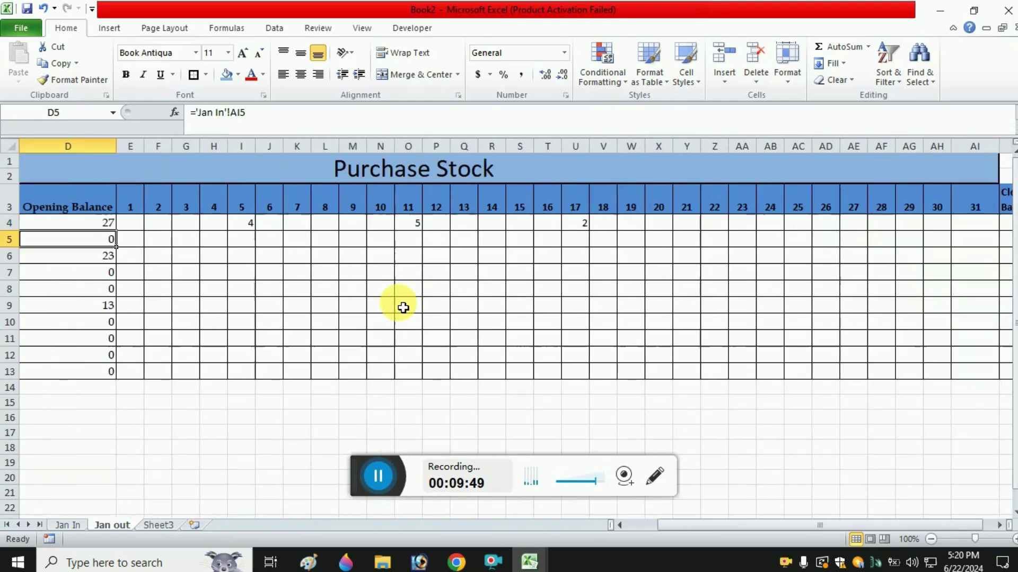
pyautogui.press('Right')
pyautogui.press('Down')
pyautogui.press('Right')
pyautogui.press('Right')
pyautogui.press('Right')
pyautogui.press('Right')
pyautogui.press('Right')
pyautogui.press('Right')
pyautogui.press('Right')
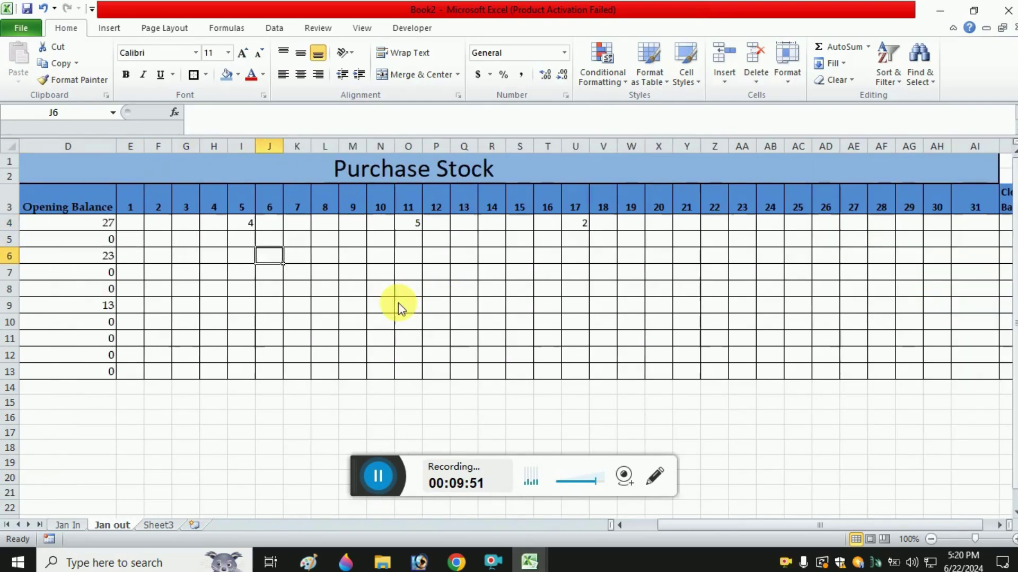
pyautogui.press('Right')
pyautogui.press('Right')
pyautogui.press('Right')
# - Enter 5 as the Wet Wipes outgoing quantity for day 19 in W6
pyautogui.press('Right')
pyautogui.press('Right')
pyautogui.press('Right')
pyautogui.press('Right')
pyautogui.press('Right')
pyautogui.press('Right')
pyautogui.press('Right')
pyautogui.press('Right')
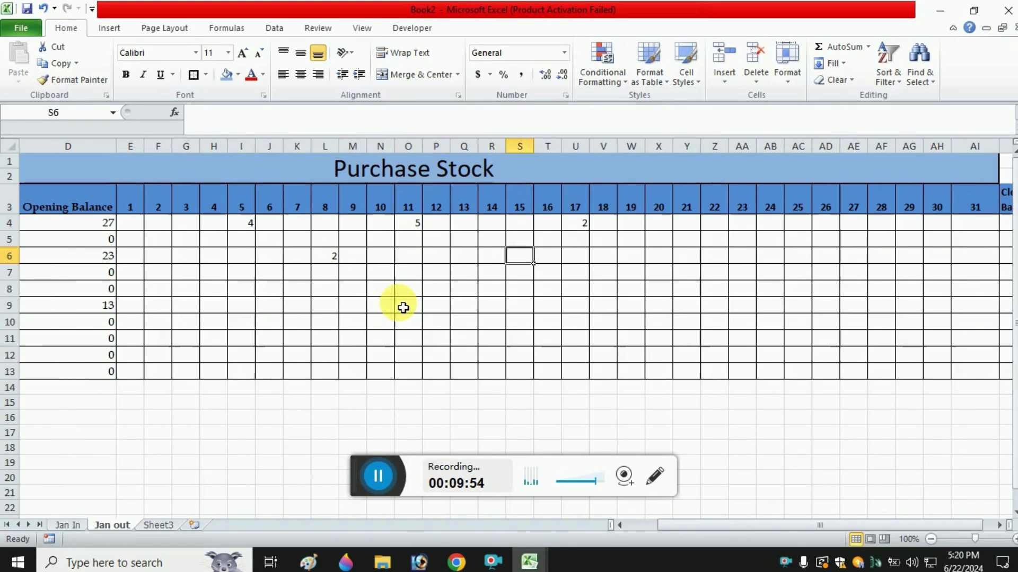
pyautogui.write('5')
pyautogui.press('Right')
# - Enter 6 as the Wet Wipes outgoing quantity for day 27 in AE6 and check the closing balance in AJ6
pyautogui.press('Right')
pyautogui.press('Right')
pyautogui.press('Right')
pyautogui.press('Right')
pyautogui.press('Right')
pyautogui.press('Right')
pyautogui.press('Right')
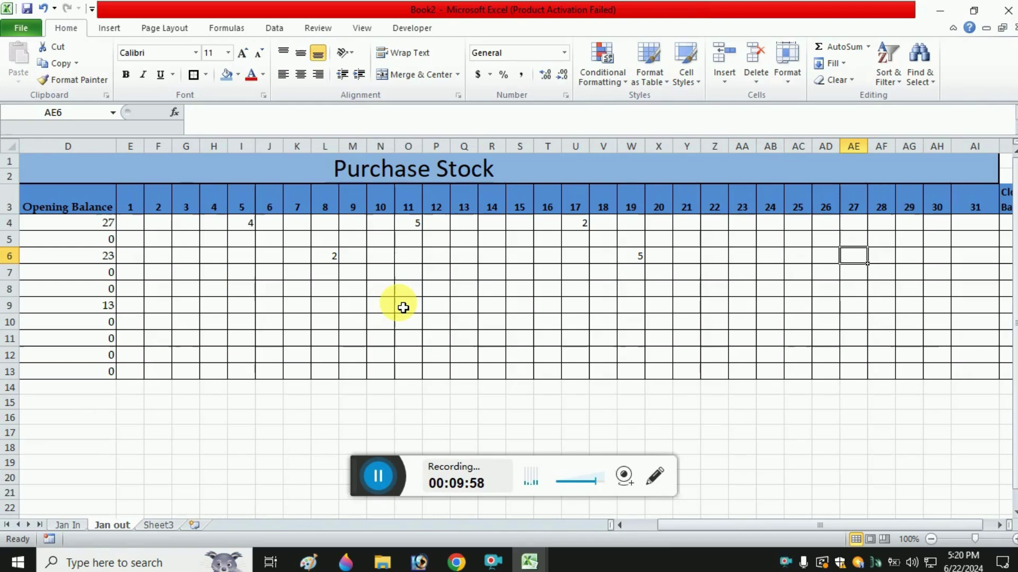
pyautogui.write('6')
pyautogui.press('Right')
pyautogui.press('Right')
pyautogui.press('Right')
pyautogui.press('Right')
pyautogui.press('Right')
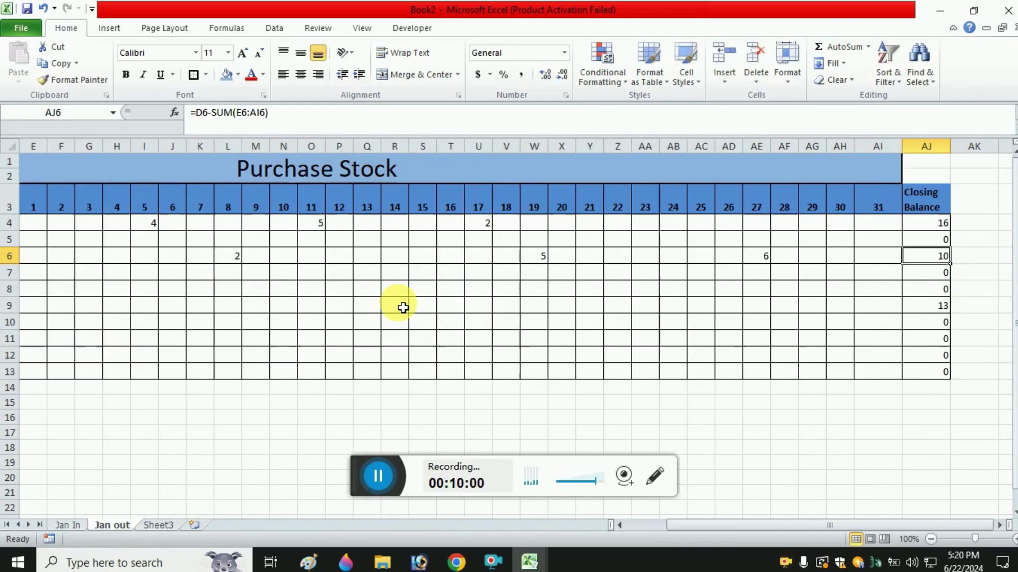
# - Compare the Wet Wipes closing balance in row 6 with its opening balance and daily outgoing quantities
pyautogui.press('Left')
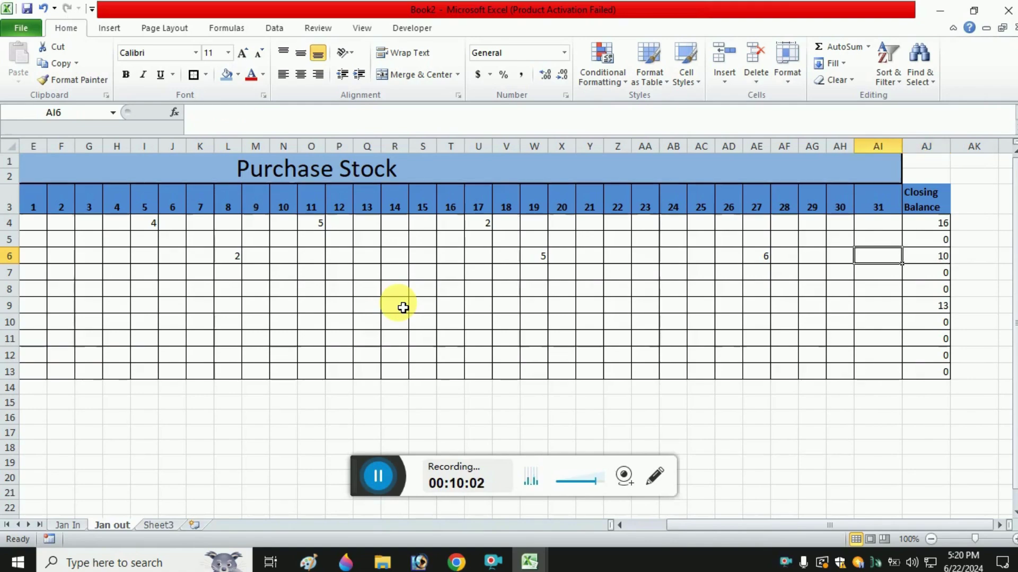
pyautogui.press('Right')
pyautogui.press('Left')
pyautogui.press('Left')
pyautogui.press('Left')
pyautogui.press('Left')
pyautogui.press('Left')
pyautogui.press('Left')
pyautogui.press('Left')
pyautogui.press('Left')
pyautogui.press('Left')
pyautogui.press('Left')
pyautogui.press('Left')
pyautogui.press('Left')
pyautogui.press('Left')
pyautogui.press('Left')
pyautogui.press('Left')
pyautogui.press('Left')
pyautogui.press('Left')
pyautogui.press('Left')
pyautogui.press('Left')
pyautogui.press('Left')
pyautogui.press('Left')
pyautogui.press('Left')
pyautogui.press('Left')
pyautogui.press('Left')
pyautogui.press('Left')
pyautogui.press('Left')
pyautogui.press('Left')
pyautogui.press('Left')
pyautogui.press('Left')
pyautogui.press('Left')
pyautogui.press('Left')
pyautogui.press('Left')
pyautogui.press('Left')
pyautogui.press('Left')
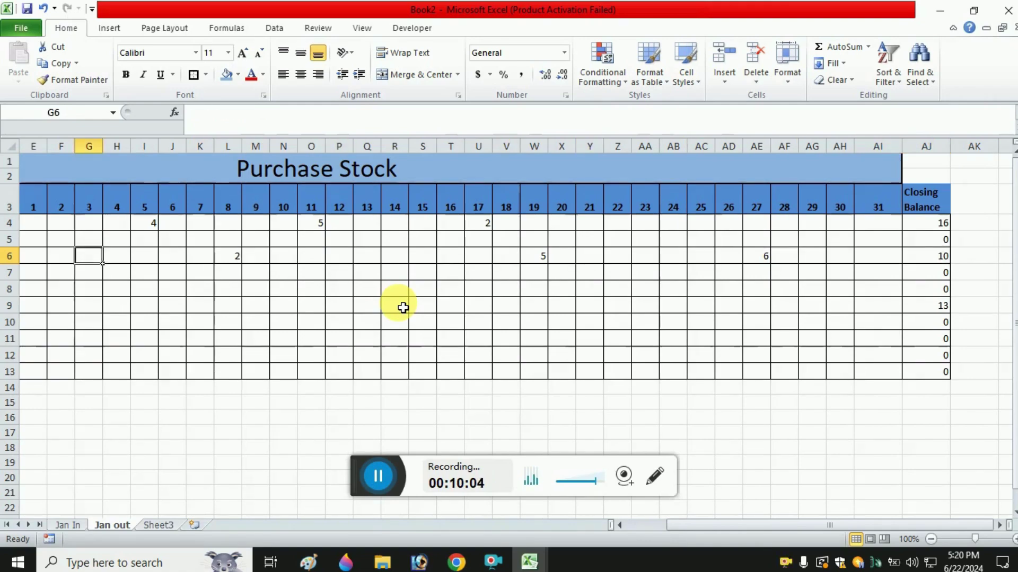
pyautogui.press('Right')
pyautogui.press('Right')
pyautogui.press('Right')
pyautogui.press('Right')
pyautogui.press('Right')
pyautogui.press('Right')
pyautogui.press('Right')
pyautogui.press('Right')
pyautogui.press('Right')
pyautogui.press('Right')
pyautogui.press('Right')
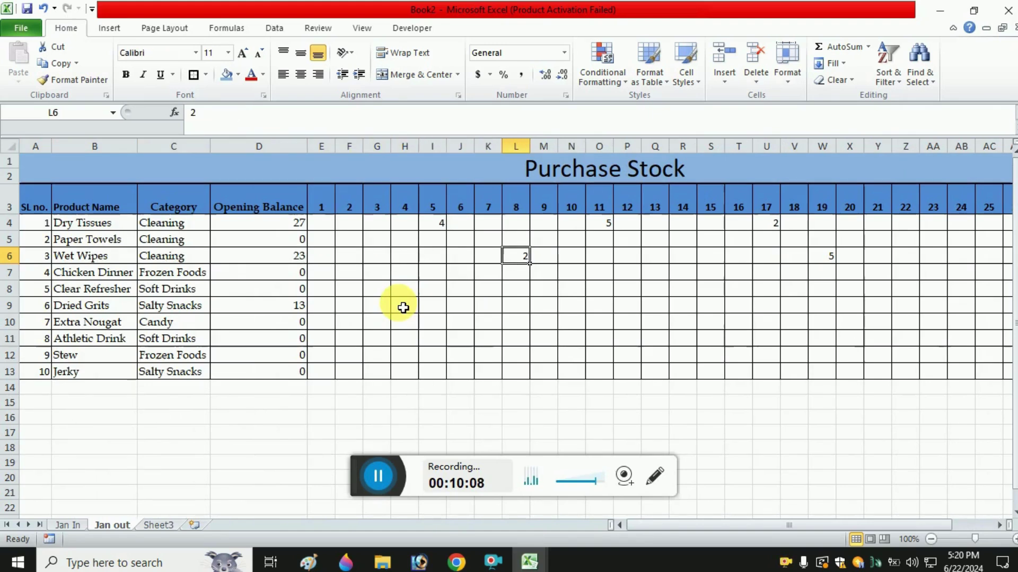
pyautogui.press('Right')
pyautogui.press('Right')
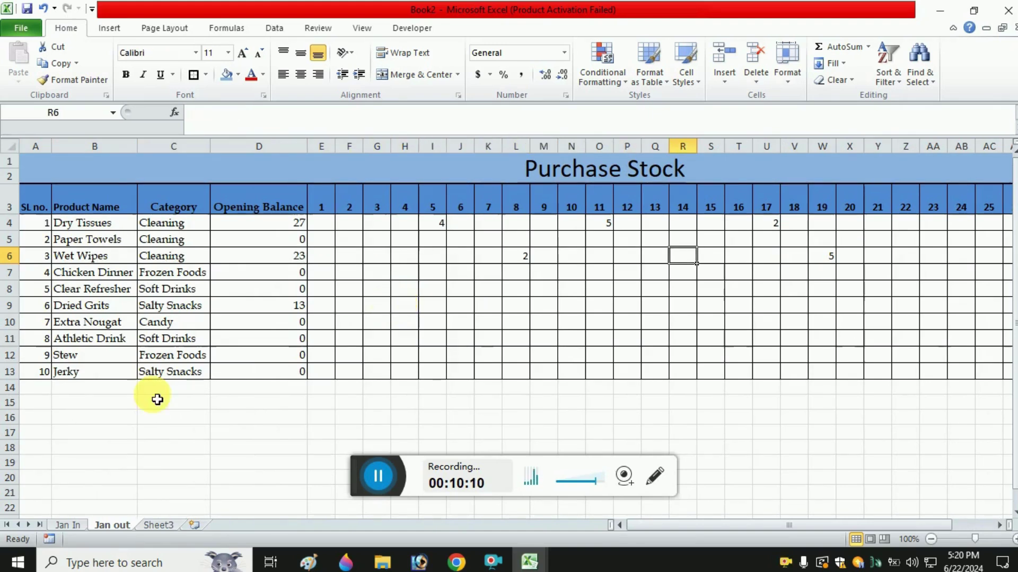
# - Review the incoming quantities on the Jan In sheet against the Jan out sheet
pyautogui.click(69, 526)
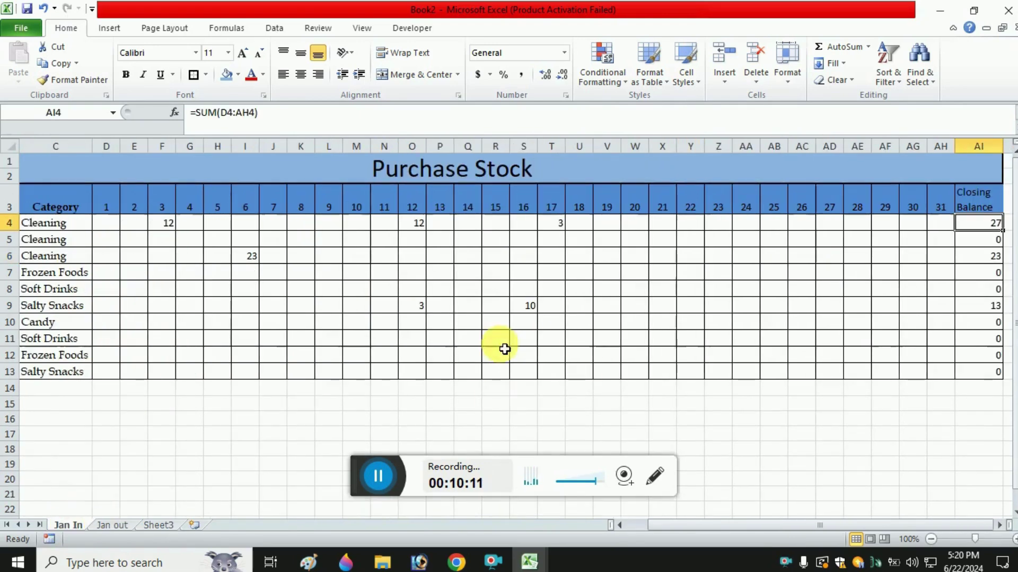
pyautogui.click(393, 241)
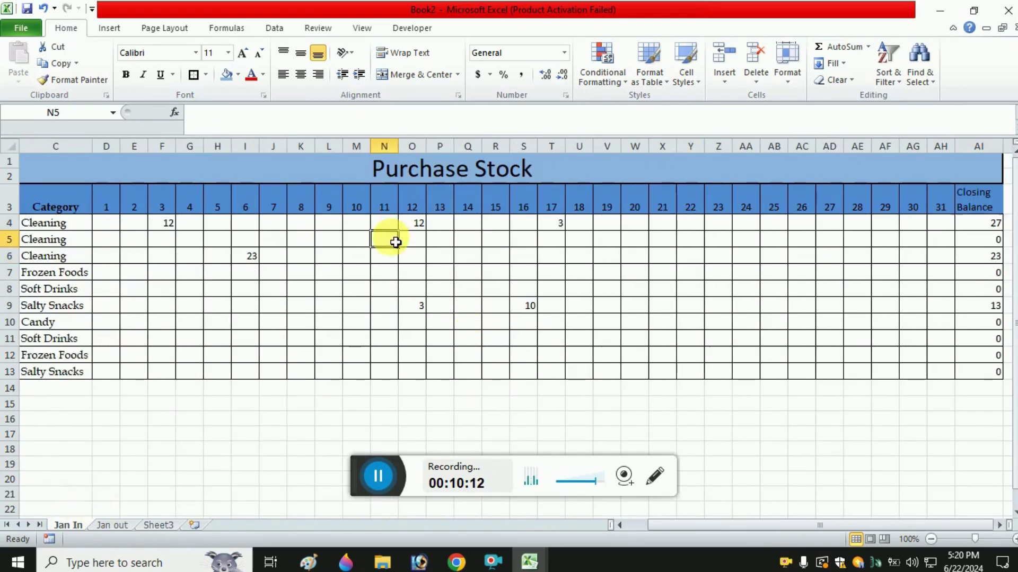
pyautogui.click(108, 525)
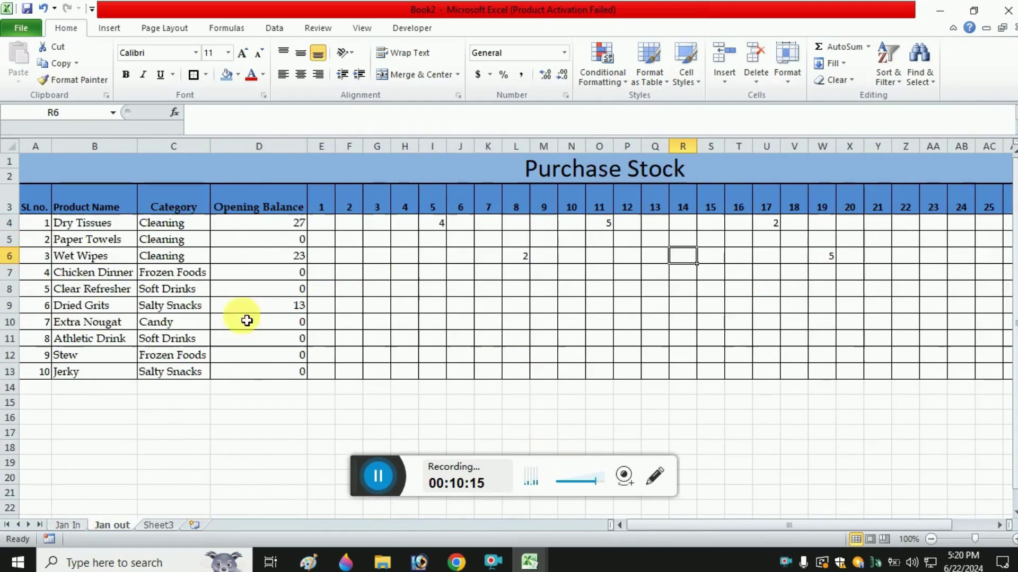
pyautogui.click(176, 432)
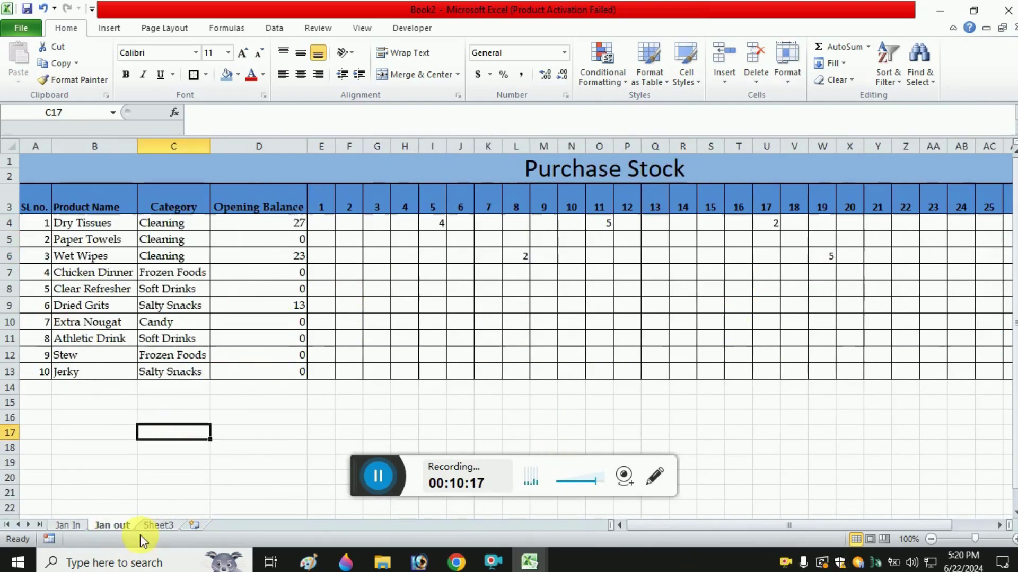
# - Create a copy of the Jan In sheet at the end of the workbook
pyautogui.click(67, 526)
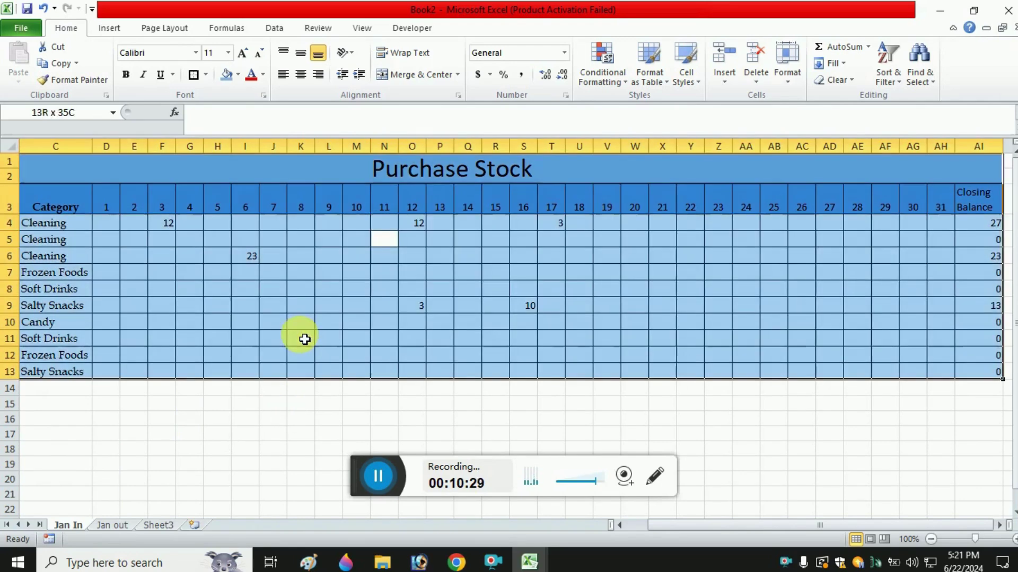
pyautogui.hotkey('ctrl', 'a')
pyautogui.click(186, 432)
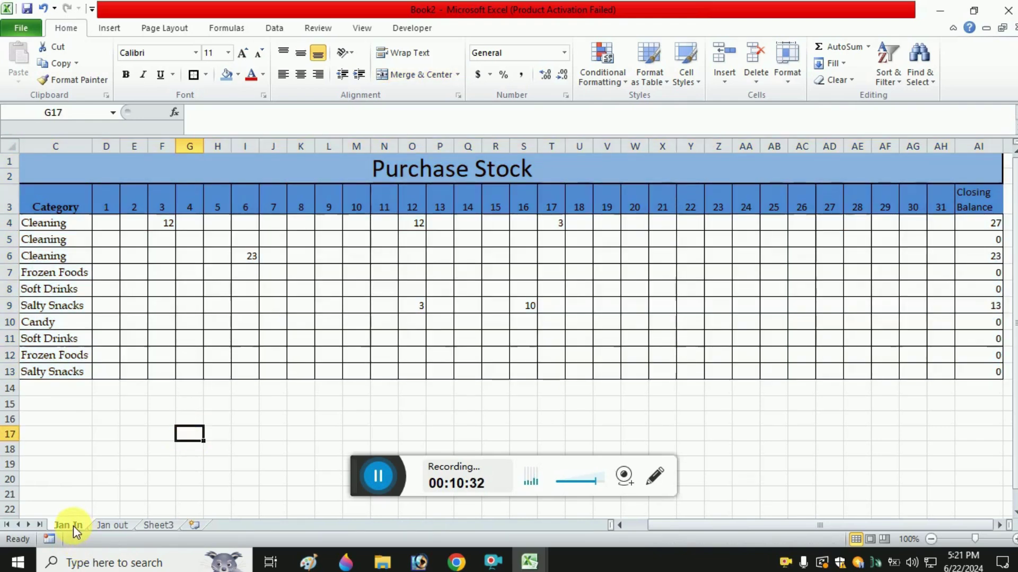
pyautogui.rightClick(60, 524)
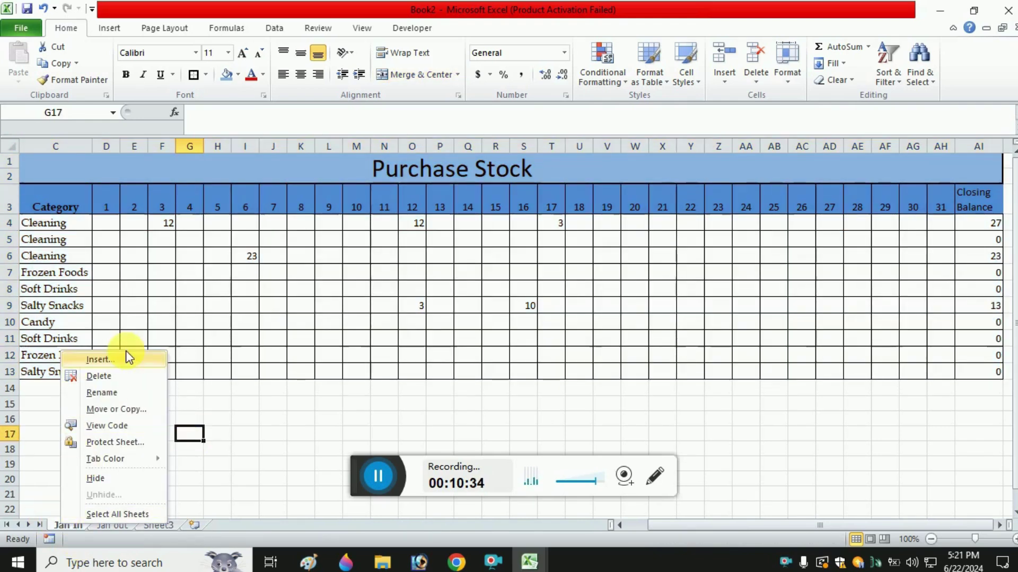
pyautogui.click(116, 409)
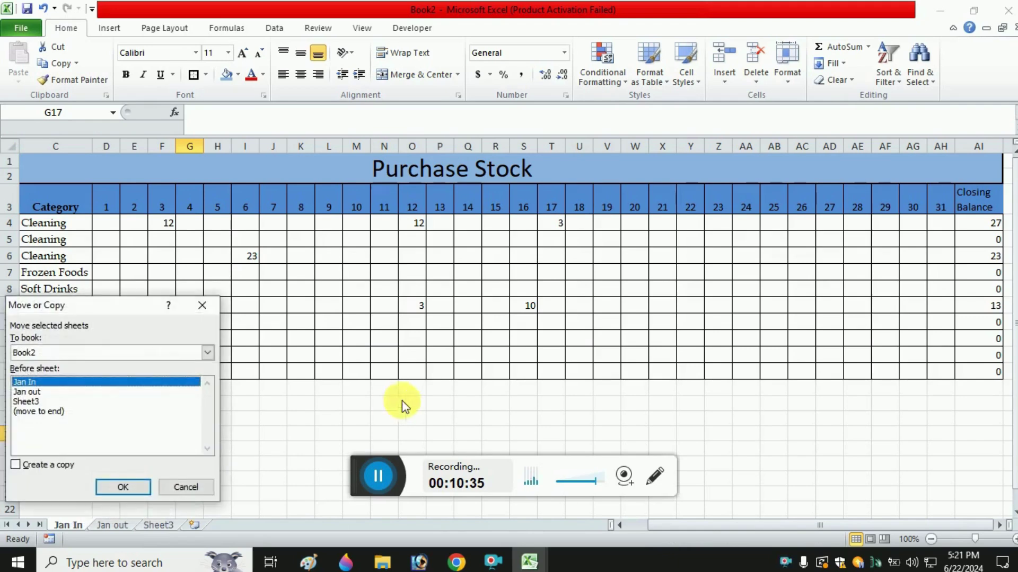
pyautogui.click(56, 411)
pyautogui.click(48, 466)
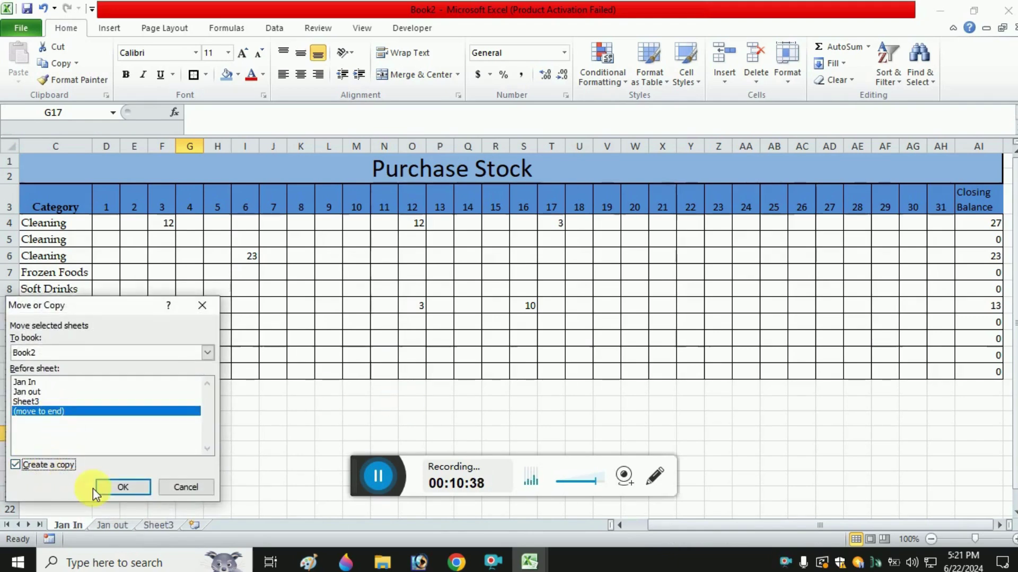
pyautogui.click(114, 486)
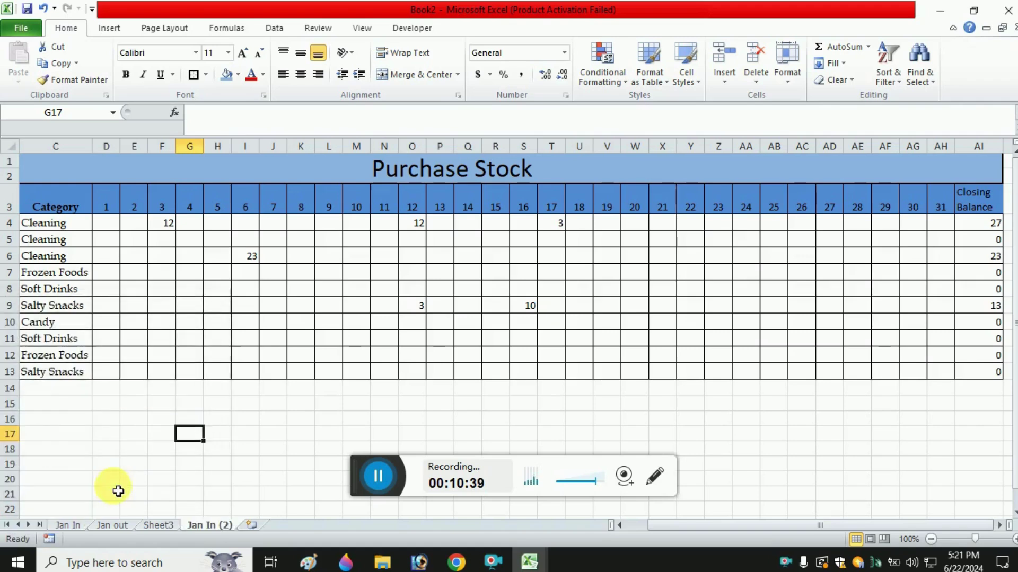
# - Delete the empty Sheet3 from the workbook
pyautogui.click(158, 525)
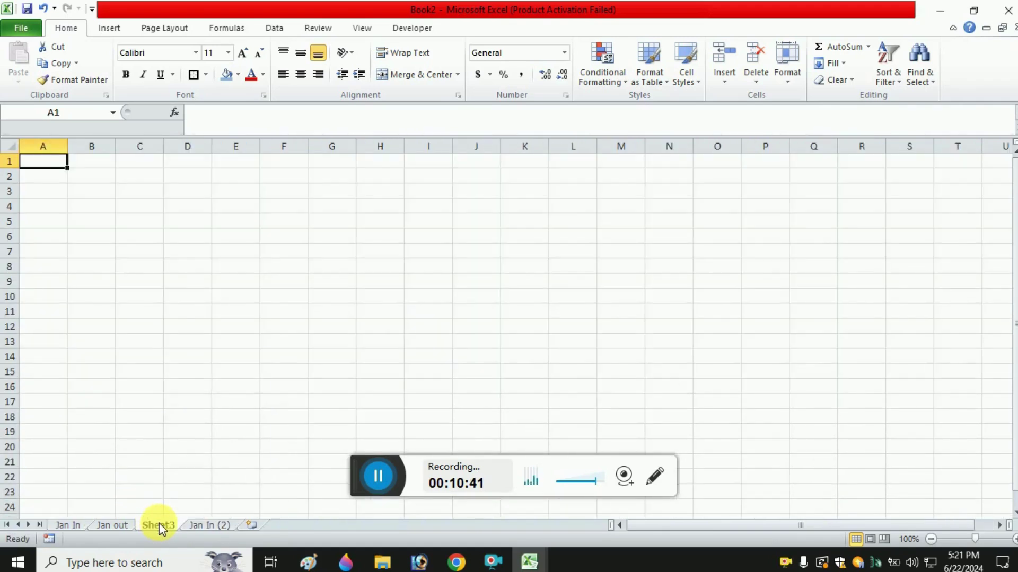
pyautogui.rightClick(159, 523)
pyautogui.click(202, 376)
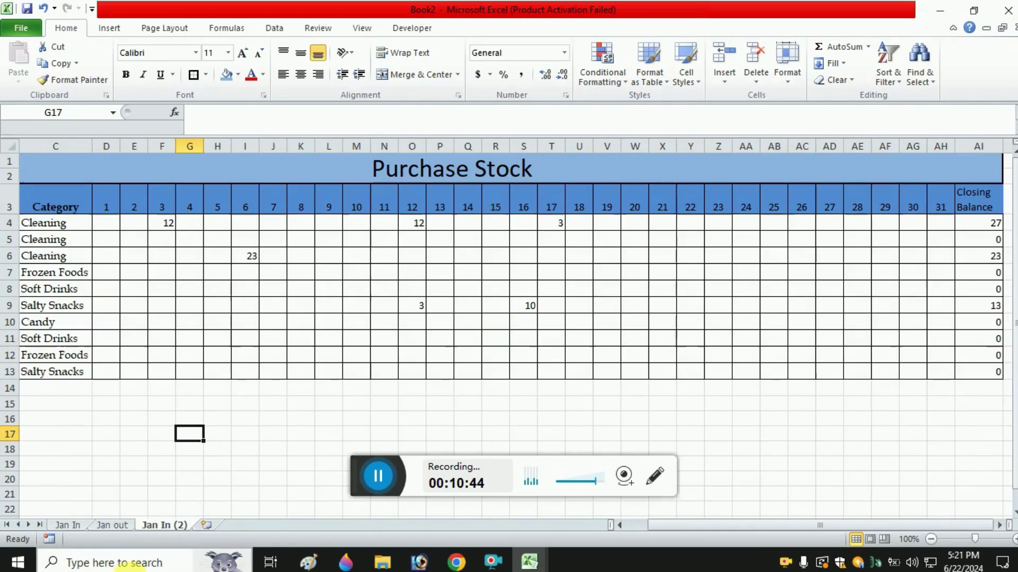
# - Rename the copied Jan In sheet as Feb In
pyautogui.doubleClick(165, 526)
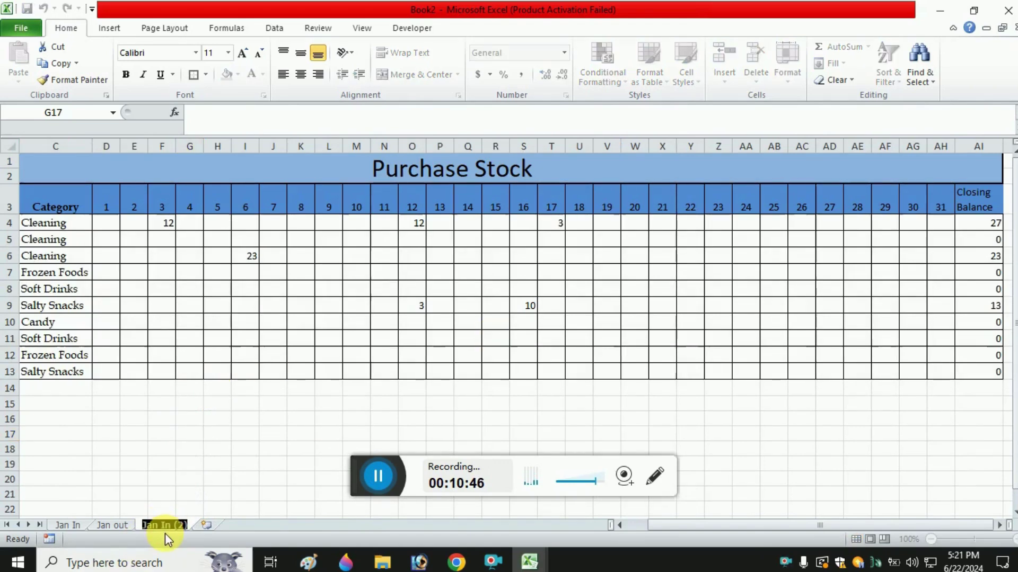
pyautogui.write('Feb In')
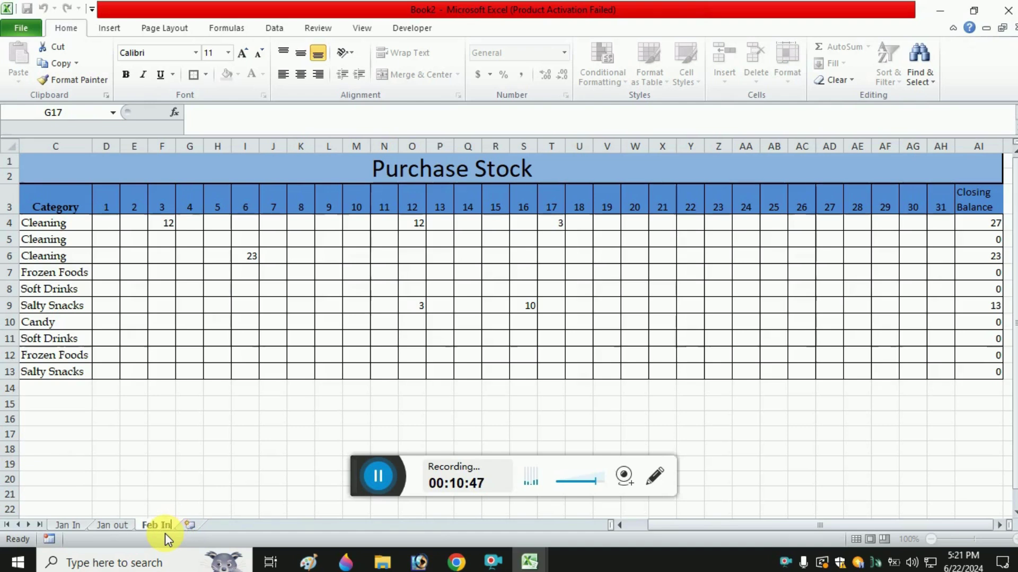
pyautogui.click(257, 480)
# - Create a copy of the Jan out sheet at the end of the workbook and rename the copy Feb Out
pyautogui.click(113, 525)
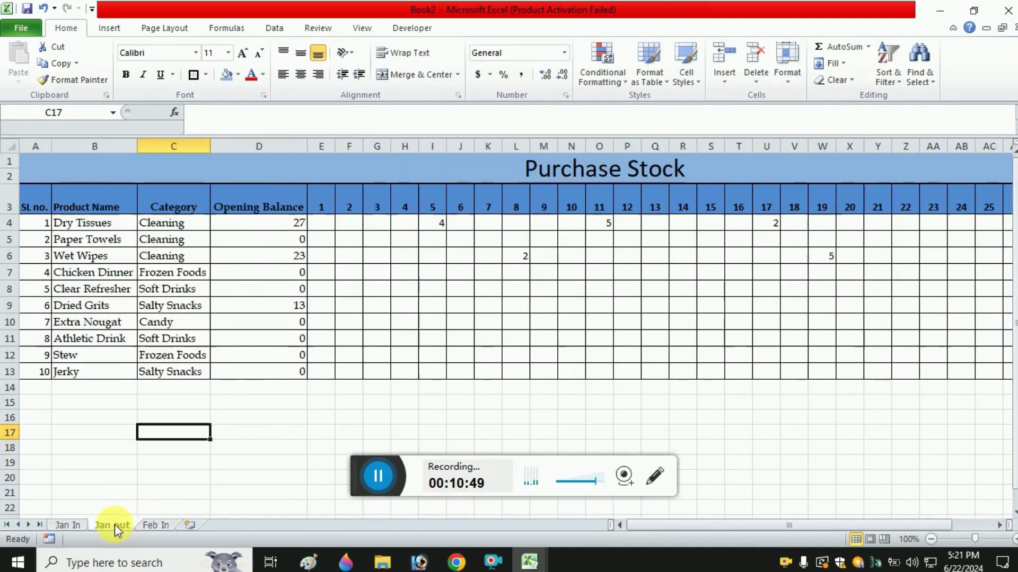
pyautogui.rightClick(107, 522)
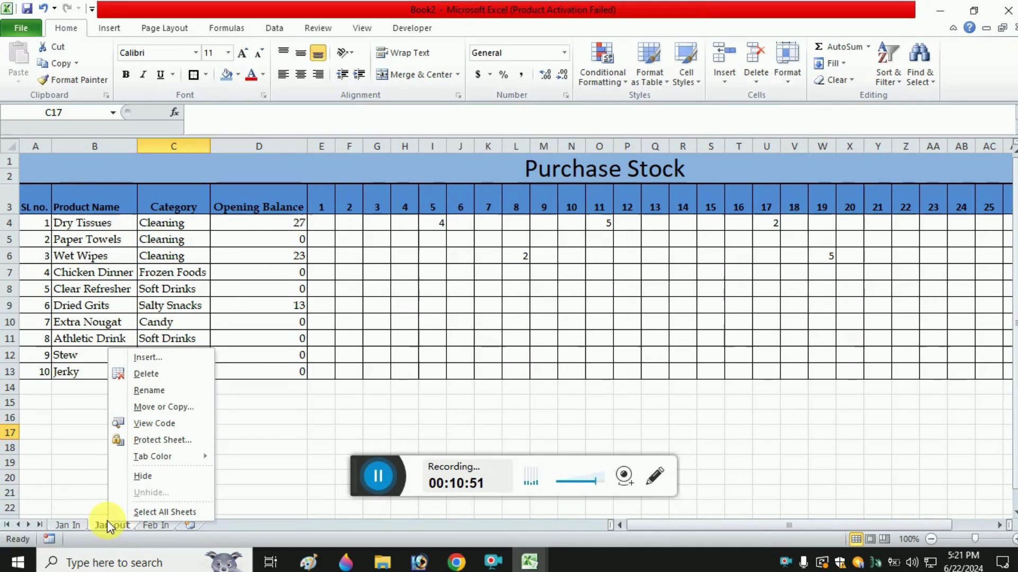
pyautogui.click(159, 407)
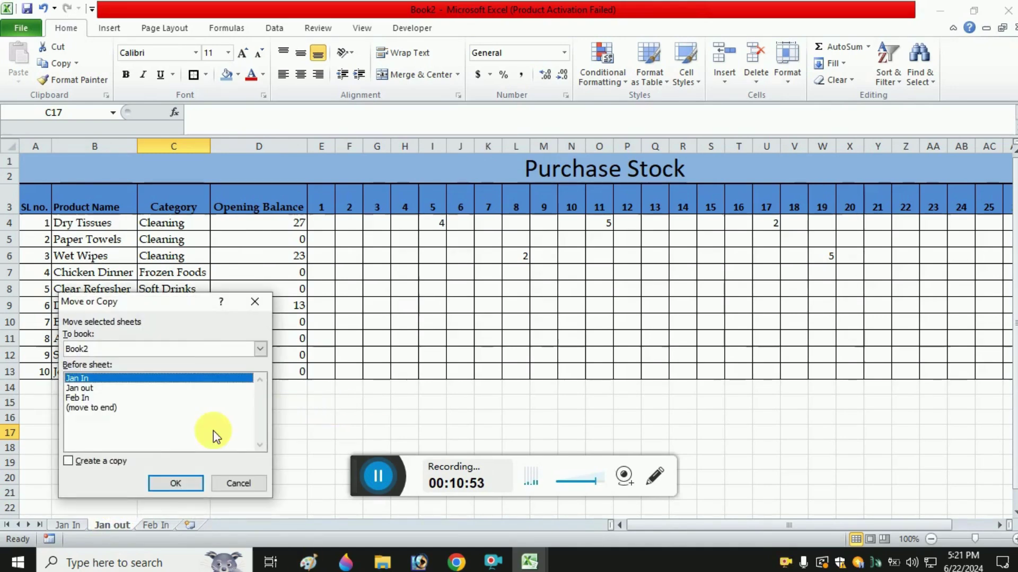
pyautogui.click(109, 408)
pyautogui.click(93, 459)
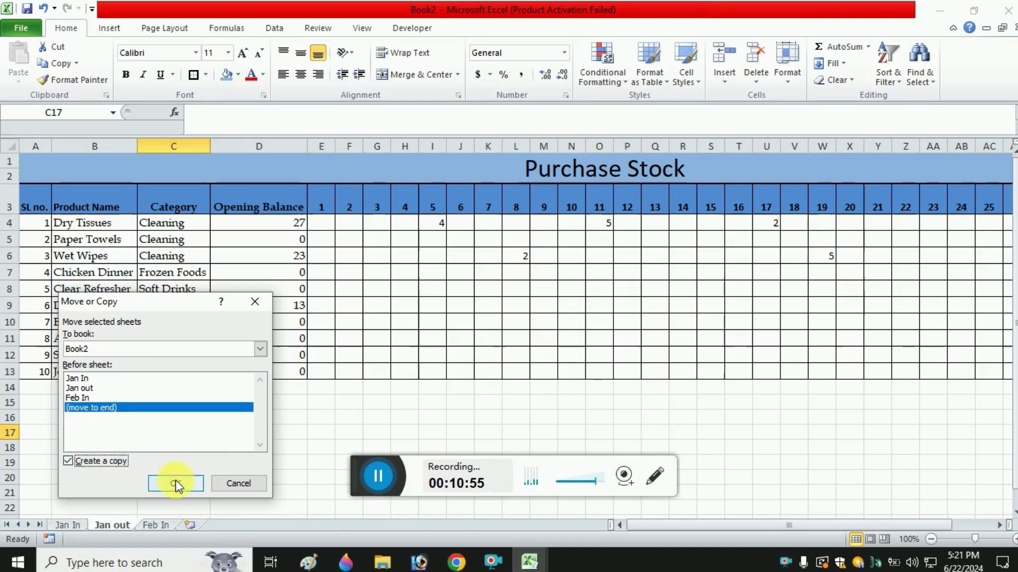
pyautogui.click(176, 480)
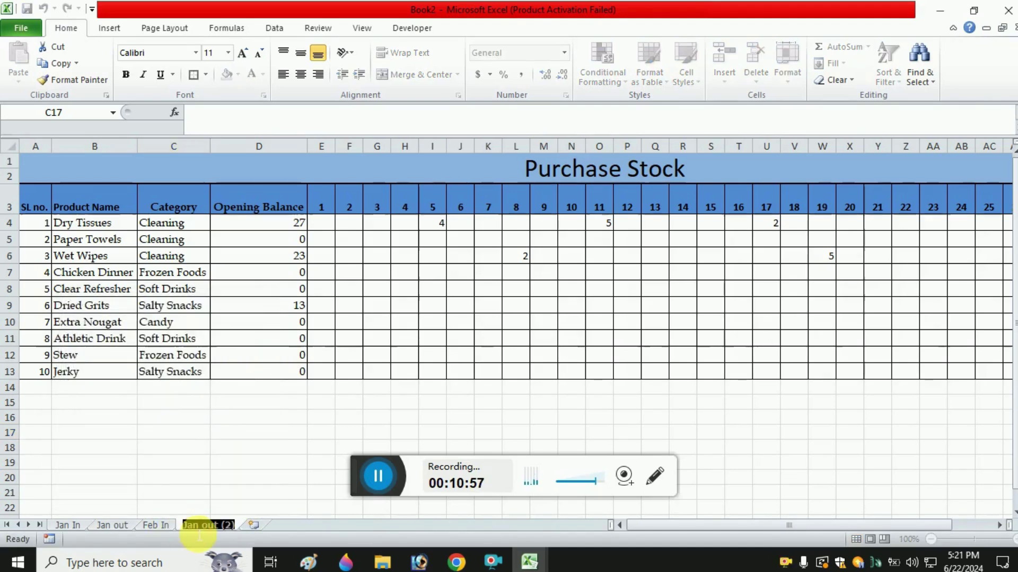
pyautogui.write('Feb Out')
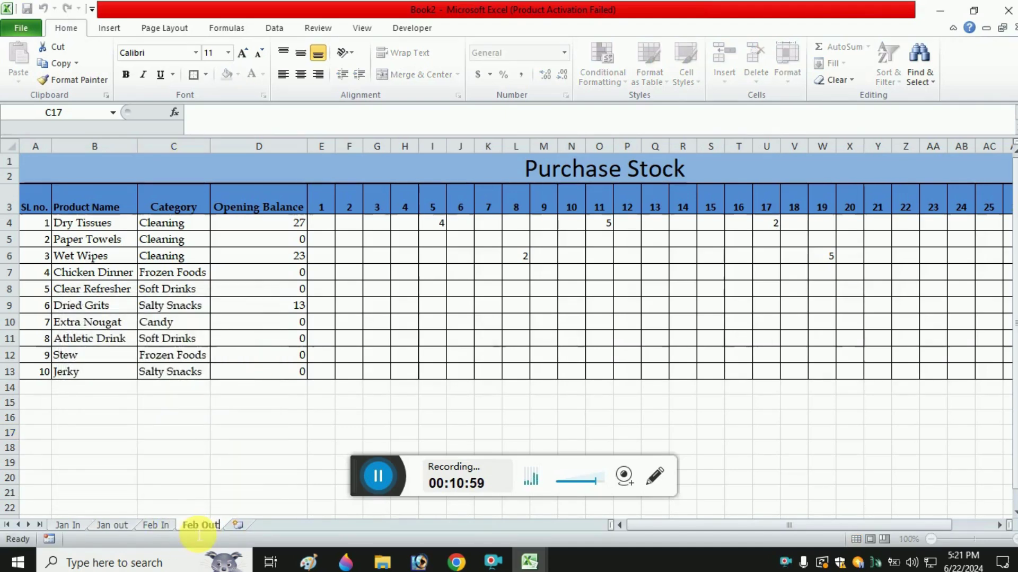
pyautogui.click(222, 462)
# - On the Feb In sheet, delete the cells for days 29 to 31 from the header through row 13, shifting the remaining cells left
pyautogui.click(147, 526)
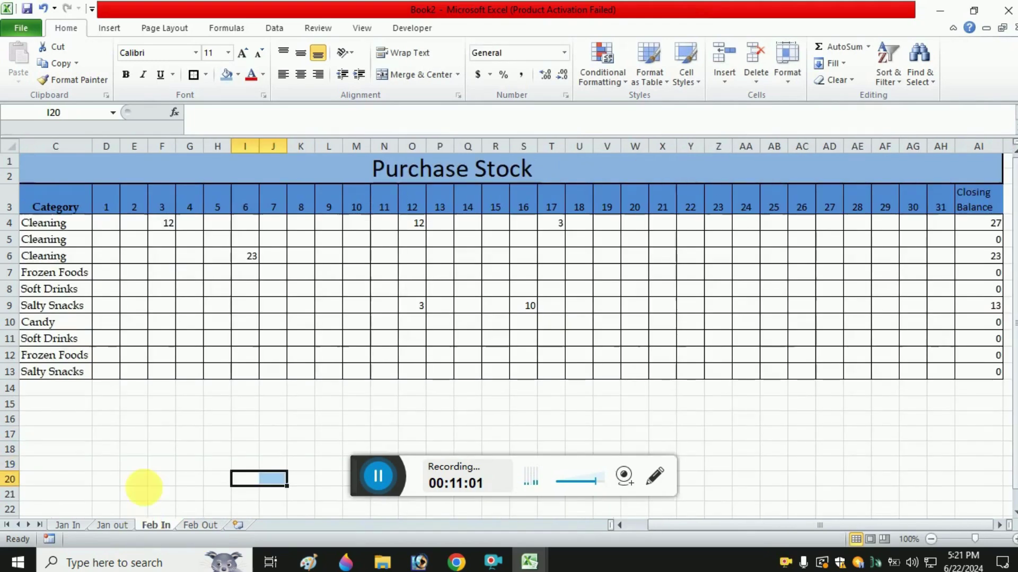
pyautogui.click(113, 206)
pyautogui.hotkey('ctrl', 'Right')
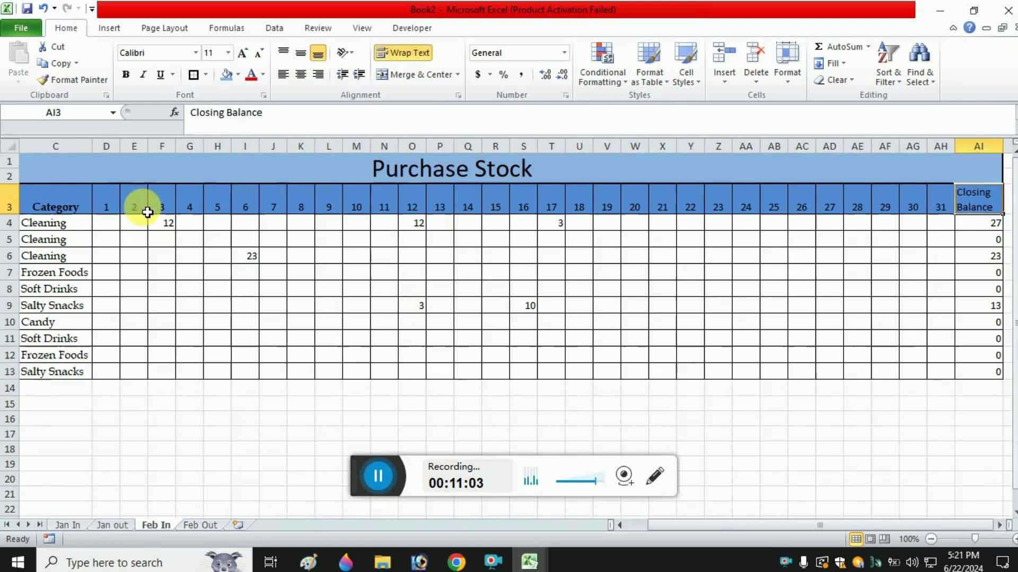
pyautogui.press('Right')
pyautogui.press('Left')
pyautogui.press('Left')
pyautogui.press('Left')
pyautogui.press('Left')
pyautogui.press('Left')
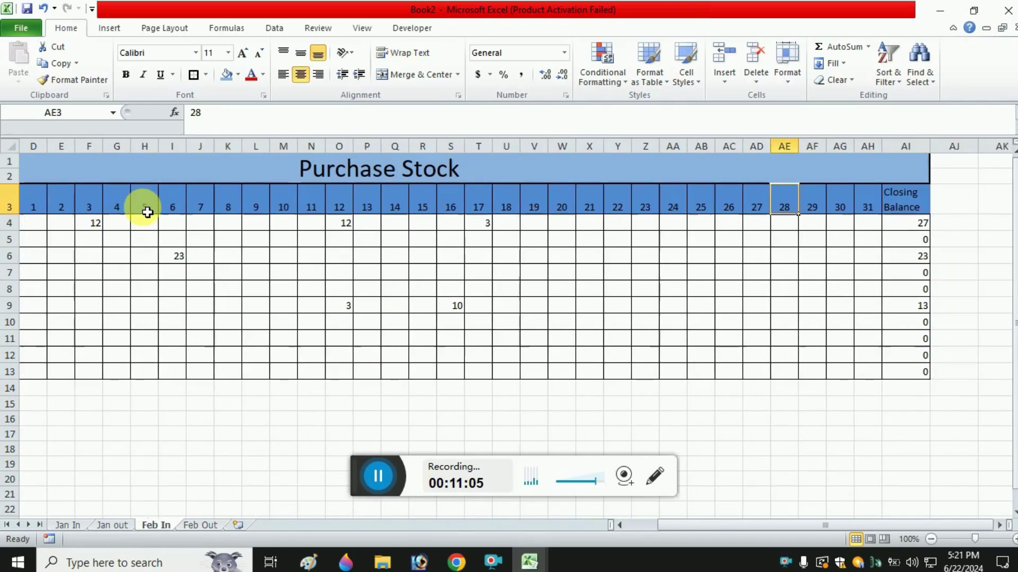
pyautogui.press('Right')
pyautogui.hotkey('shift', 'Down')
pyautogui.hotkey('shift', 'Down')
pyautogui.hotkey('shift', 'Down')
pyautogui.hotkey('shift', 'Down')
pyautogui.hotkey('shift', 'Down')
pyautogui.hotkey('shift', 'Down')
pyautogui.hotkey('shift', 'Down')
pyautogui.hotkey('shift', 'Down')
pyautogui.hotkey('shift', 'Down')
pyautogui.hotkey('shift', 'Down')
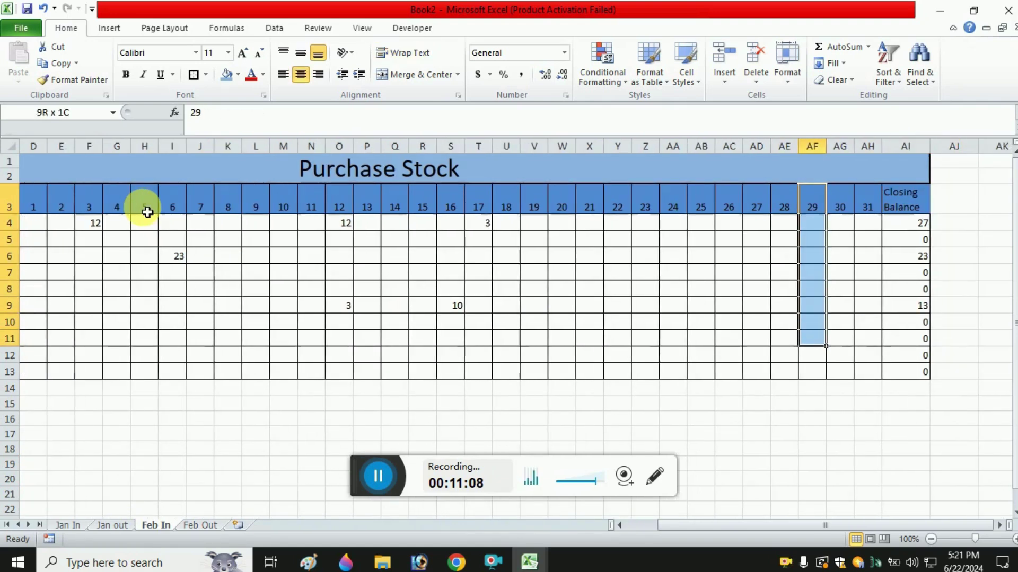
pyautogui.hotkey('shift', 'Right')
pyautogui.hotkey('shift', 'Right')
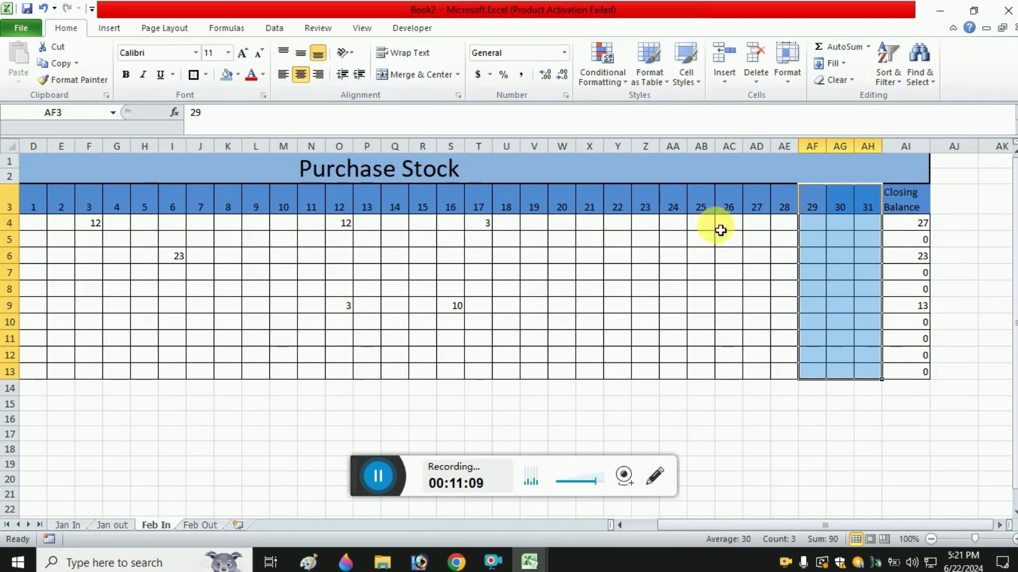
pyautogui.rightClick(816, 206)
pyautogui.click(859, 321)
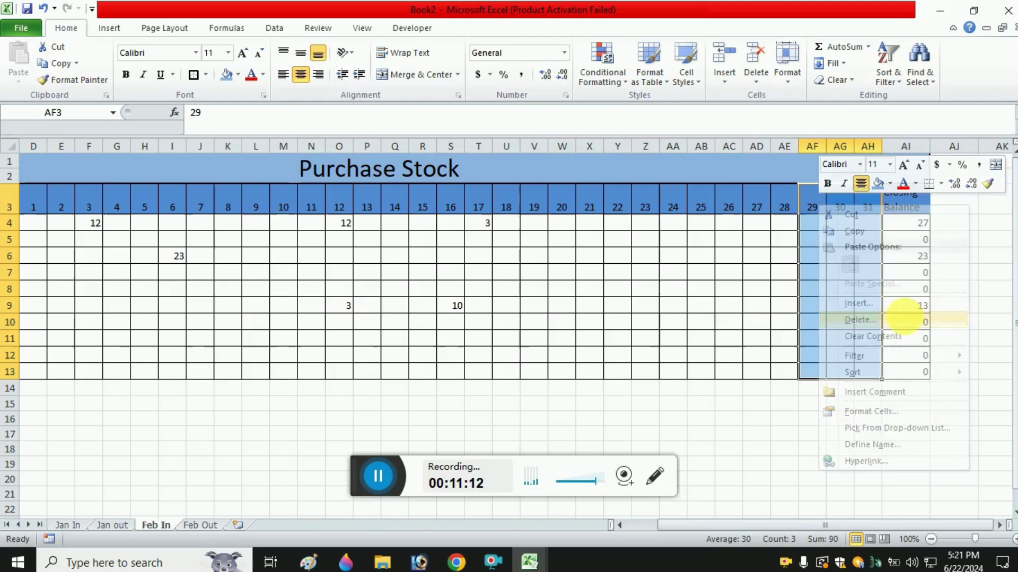
pyautogui.click(859, 363)
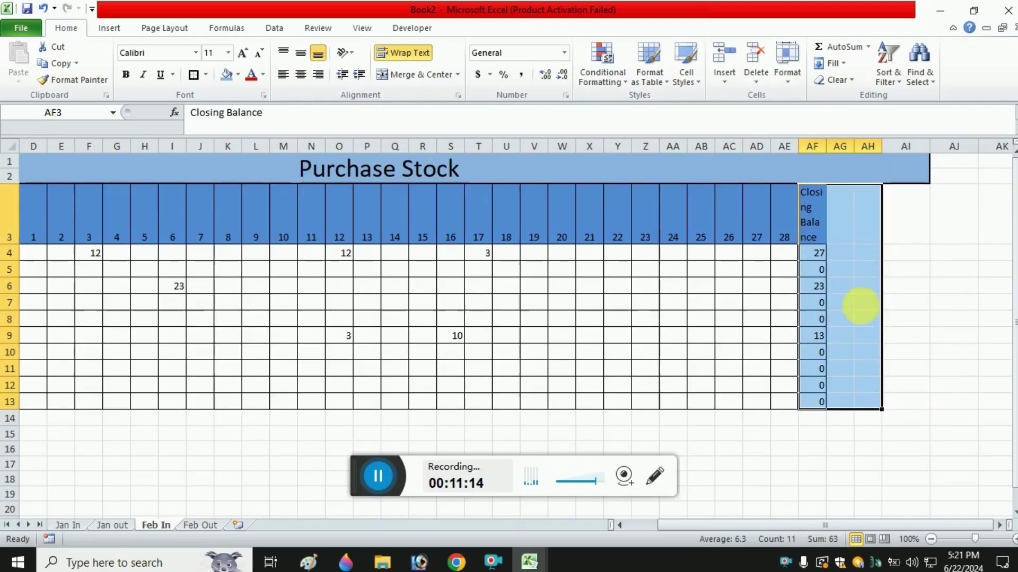
# - Check the Closing Balance formula in AF4 on the Feb In sheet without changing it
pyautogui.click(814, 254)
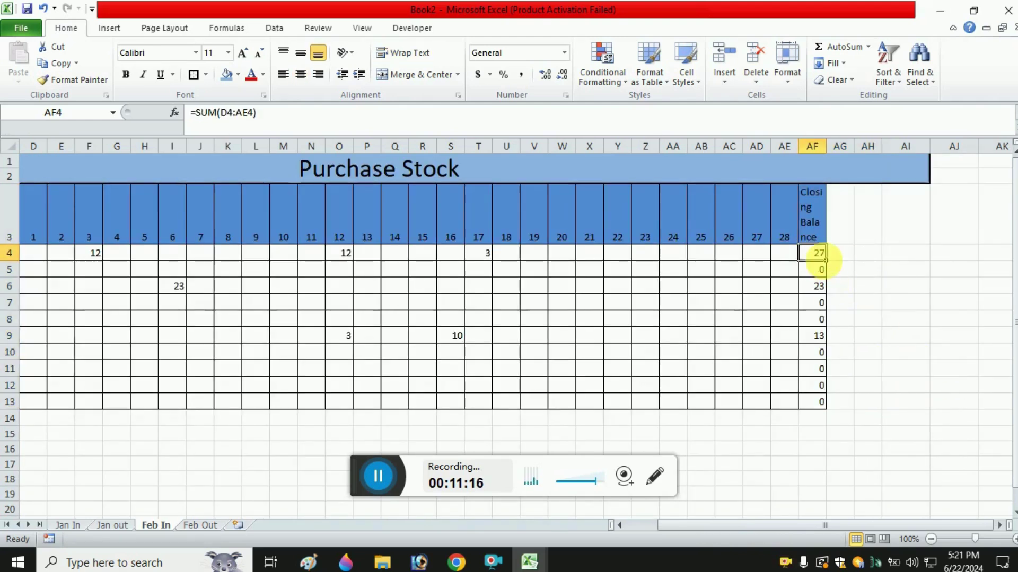
pyautogui.doubleClick(813, 255)
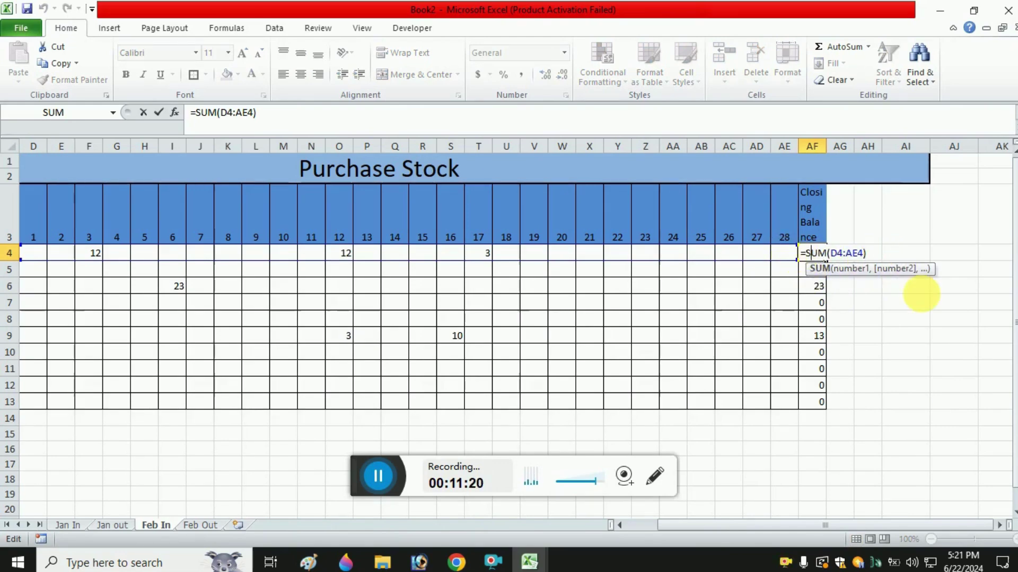
pyautogui.press('Escape')
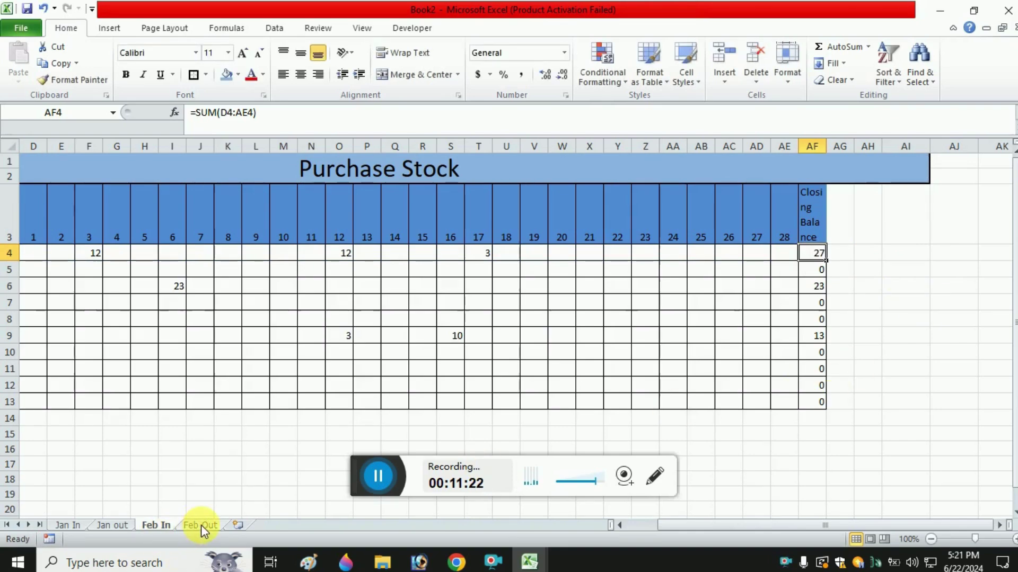
# - On the Feb Out sheet, delete the cells for days 29 to 31 in AG3:AI13, shifting the remaining cells left
pyautogui.click(201, 526)
pyautogui.click(778, 208)
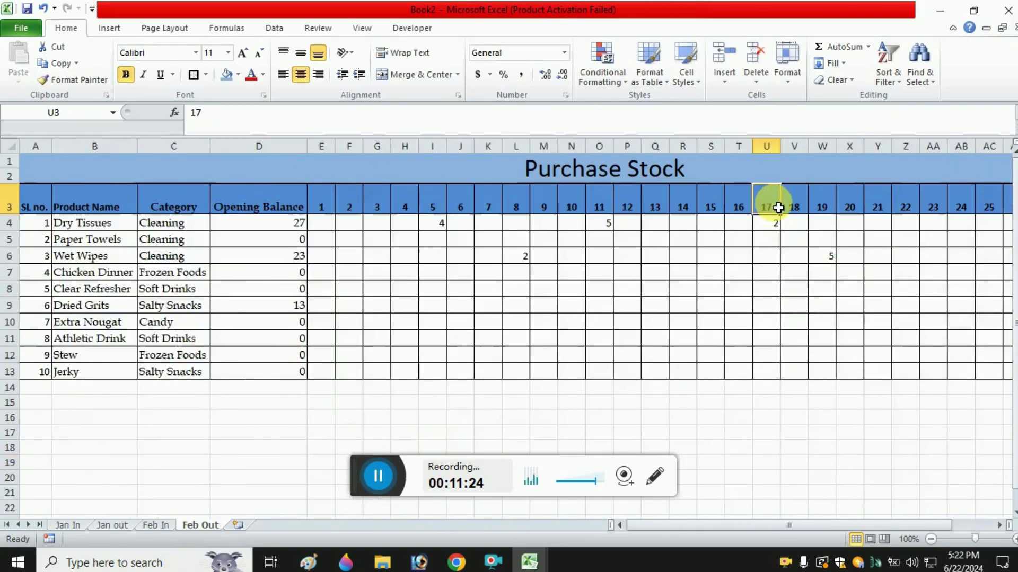
pyautogui.hotkey('ctrl', 'Right')
pyautogui.press('Left')
pyautogui.press('Left')
pyautogui.press('Left')
pyautogui.press('Right')
pyautogui.hotkey('shift', 'Right')
pyautogui.hotkey('shift', 'Right')
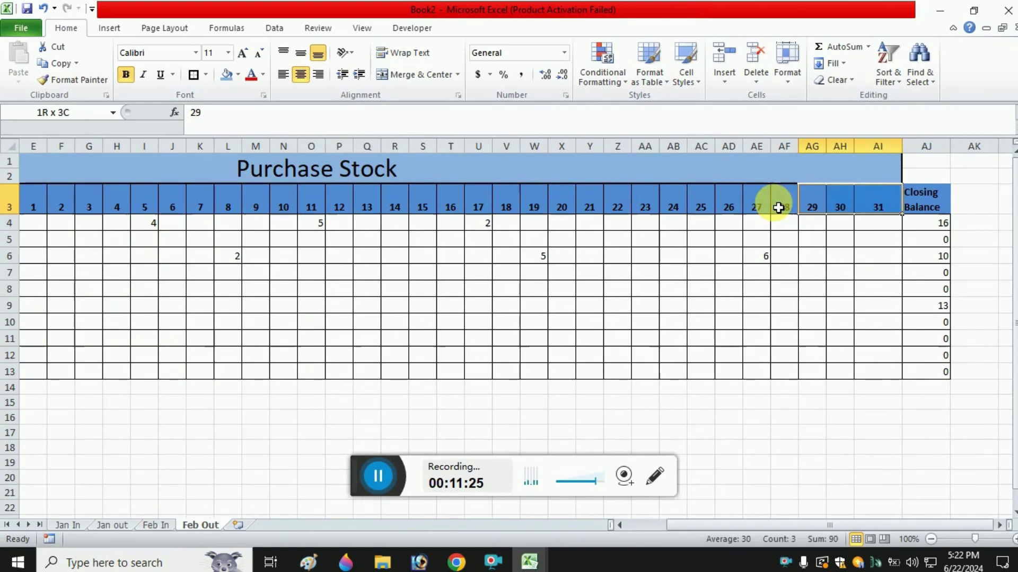
pyautogui.hotkey('shift', 'Down')
pyautogui.hotkey('shift', 'Down')
pyautogui.hotkey('shift', 'Down')
pyautogui.hotkey('shift', 'Down')
pyautogui.hotkey('shift', 'Down')
pyautogui.hotkey('shift', 'Down')
pyautogui.hotkey('shift', 'Down')
pyautogui.hotkey('shift', 'Down')
pyautogui.hotkey('shift', 'Down')
pyautogui.hotkey('shift', 'Down')
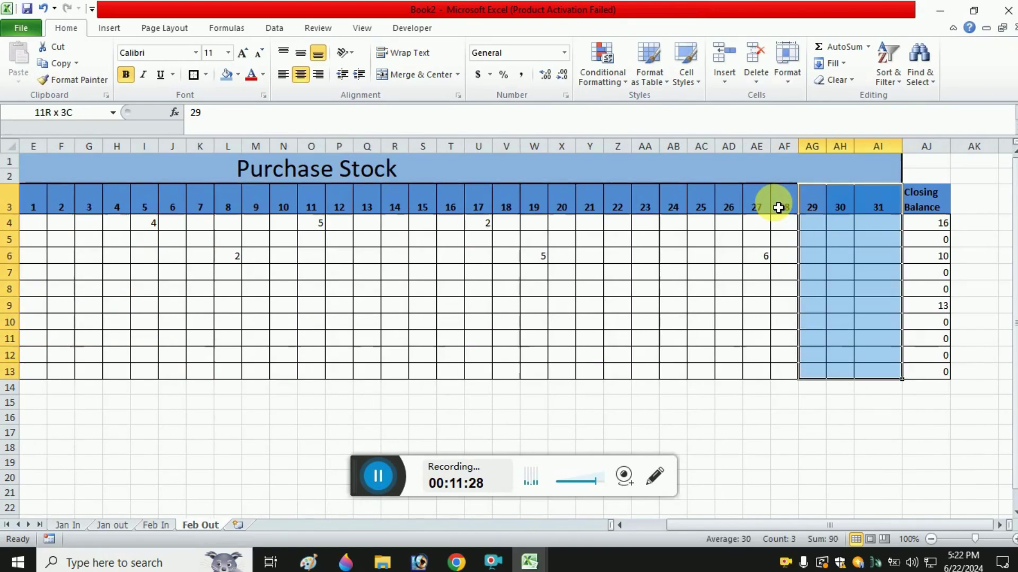
pyautogui.rightClick(845, 198)
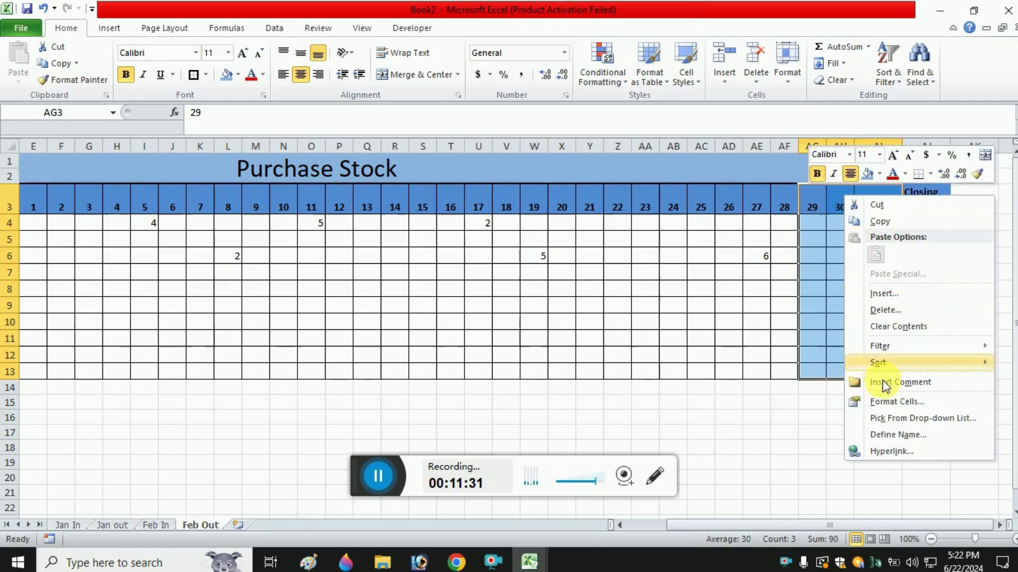
pyautogui.click(878, 310)
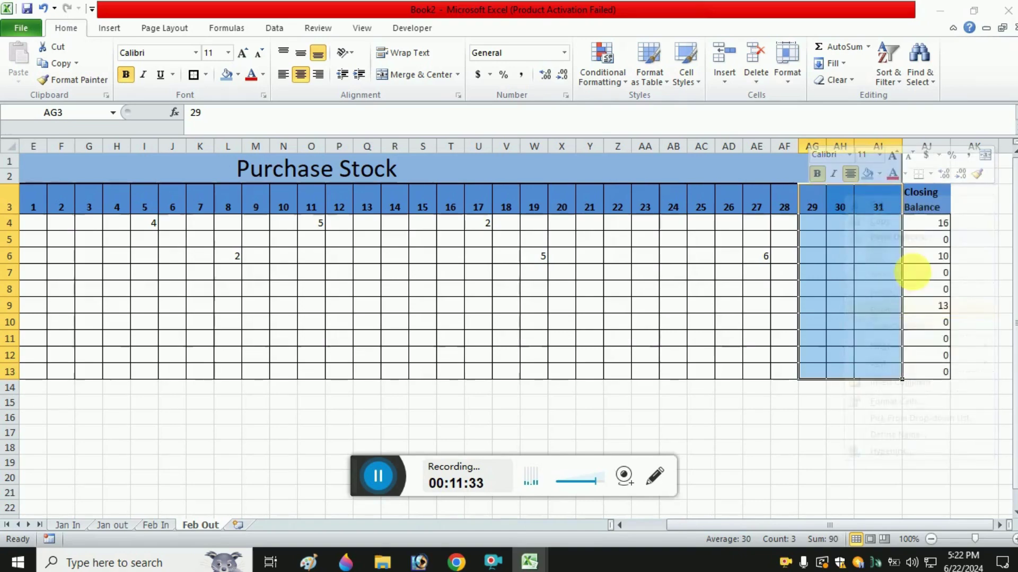
pyautogui.click(859, 348)
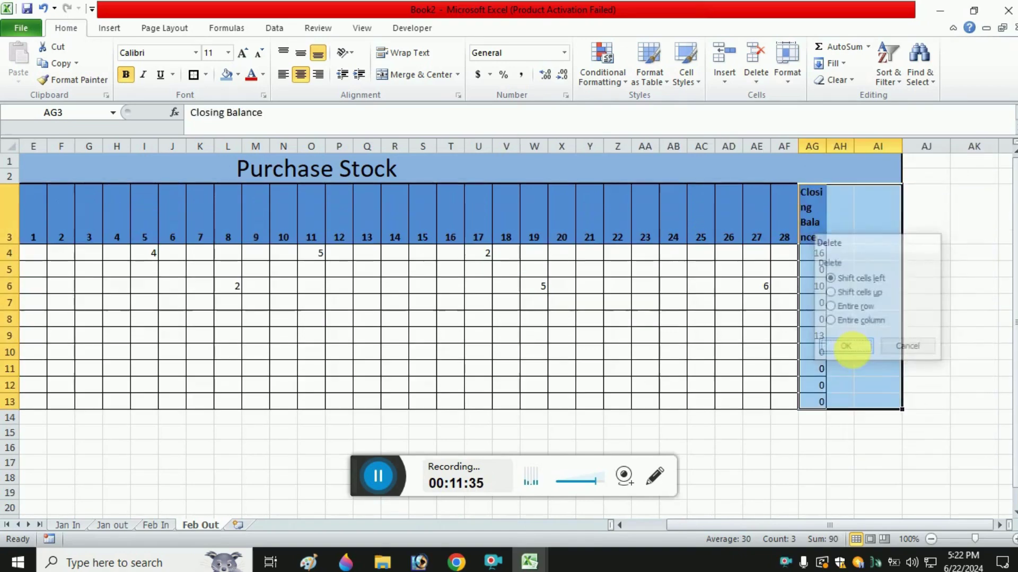
# - Widen the Feb Out Closing Balance column to fit its header on one line, and turn the header's text wrapping back on
pyautogui.click(812, 254)
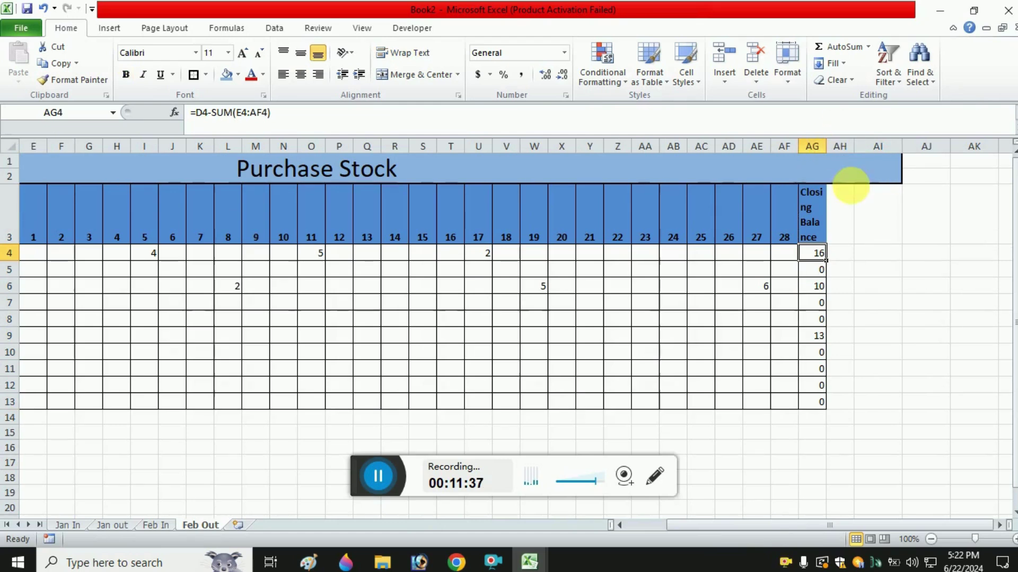
pyautogui.moveTo(827, 146); pyautogui.dragTo(864, 156)
pyautogui.click(844, 225)
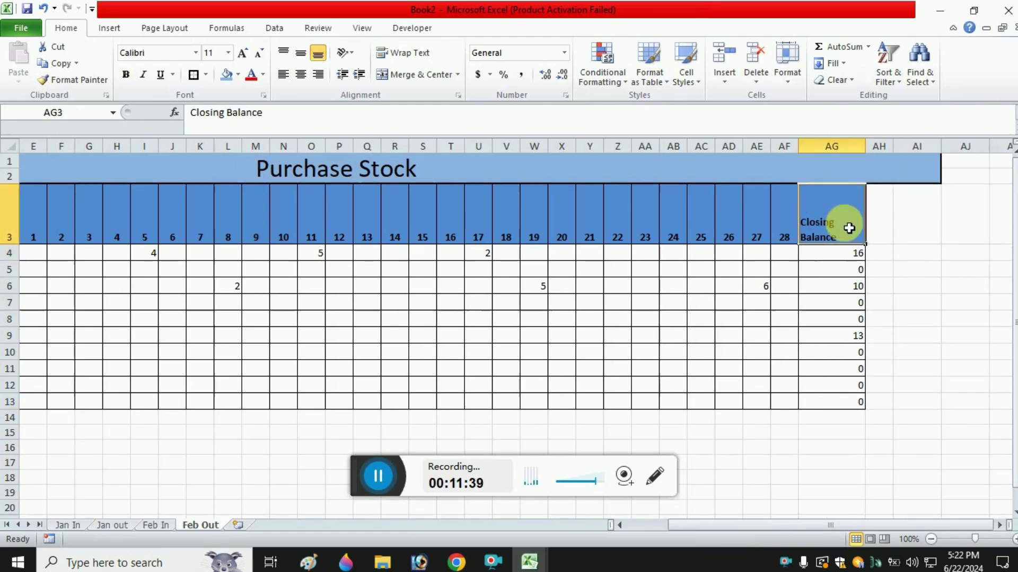
pyautogui.click(386, 53)
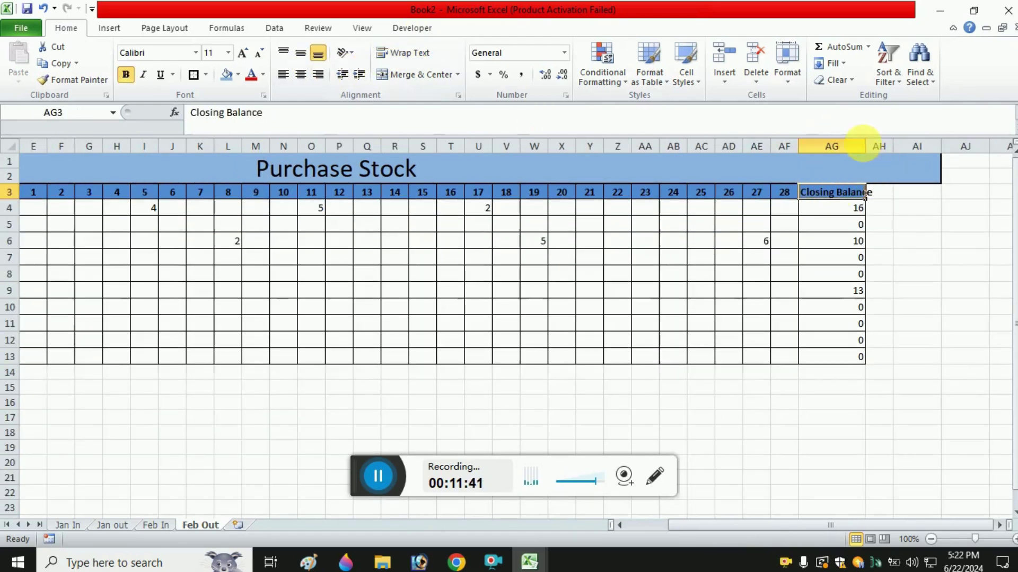
pyautogui.doubleClick(866, 148)
pyautogui.click(850, 213)
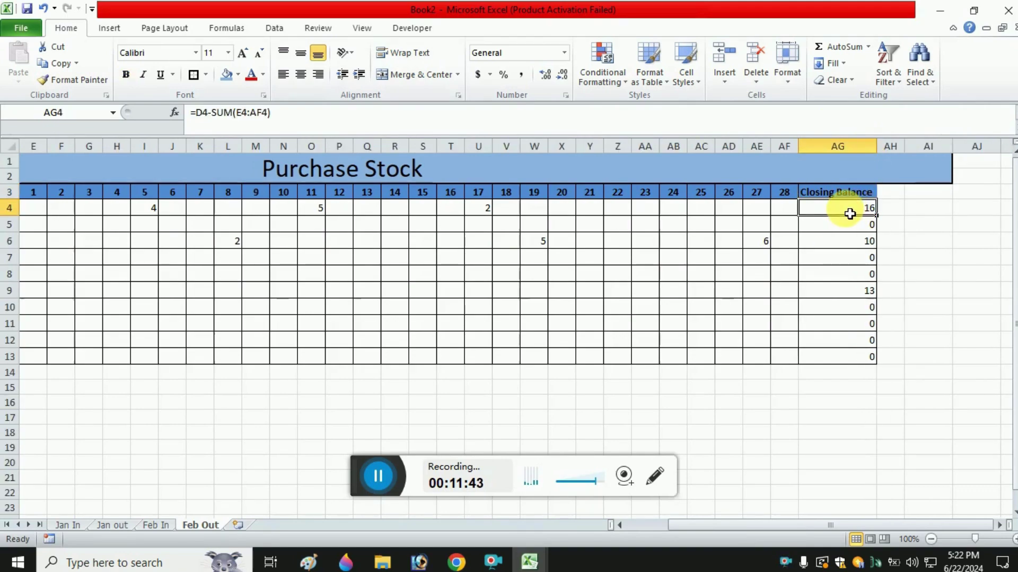
pyautogui.hotkey('ctrl', 'shift', 'Down')
pyautogui.press('Up')
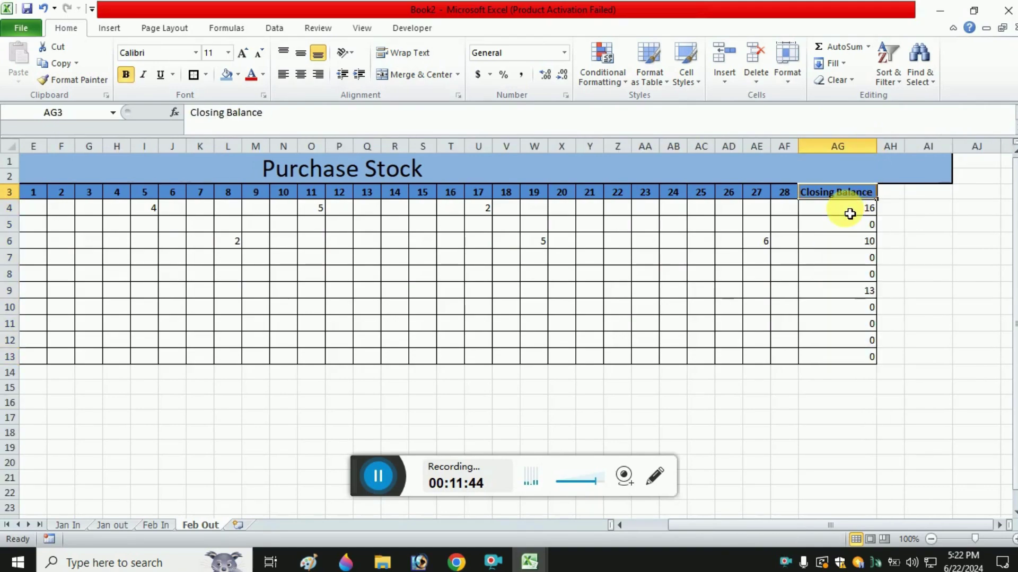
pyautogui.click(393, 53)
# - Center the Closing Balance values in AG4:AG13 on the Feb Out sheet
pyautogui.click(815, 215)
pyautogui.hotkey('ctrl', 'shift', 'Down')
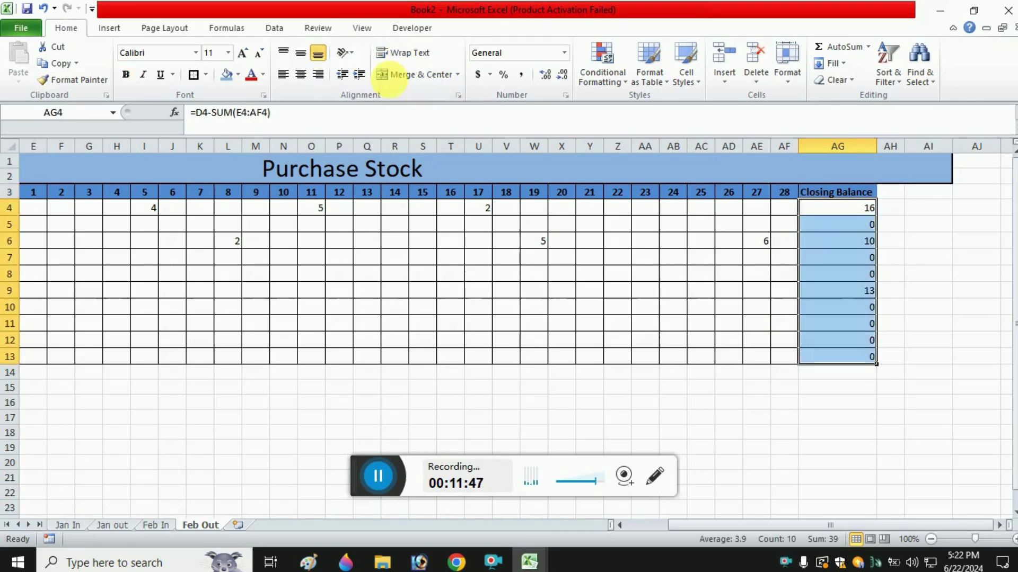
pyautogui.click(303, 74)
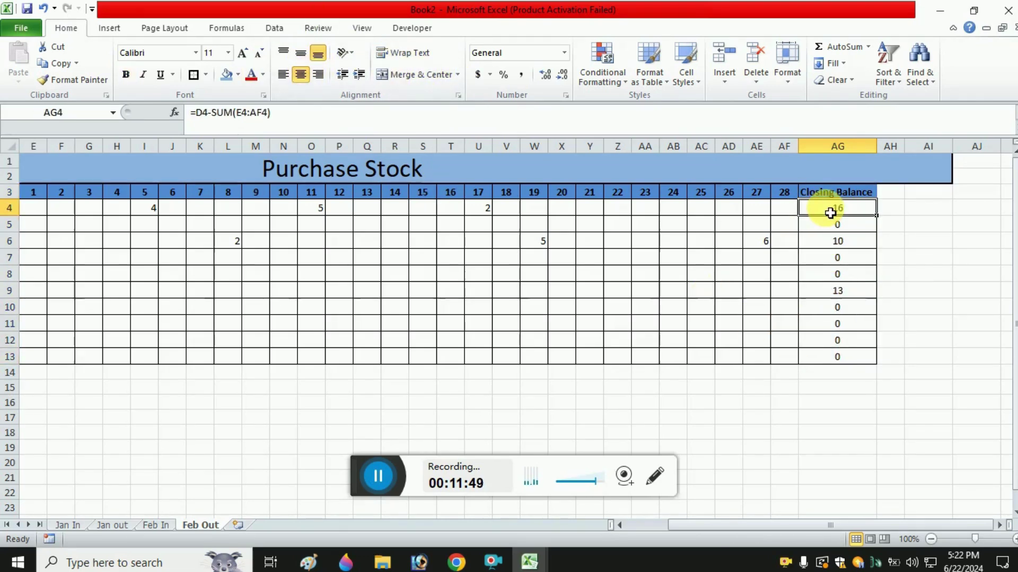
pyautogui.click(835, 212)
pyautogui.click(834, 196)
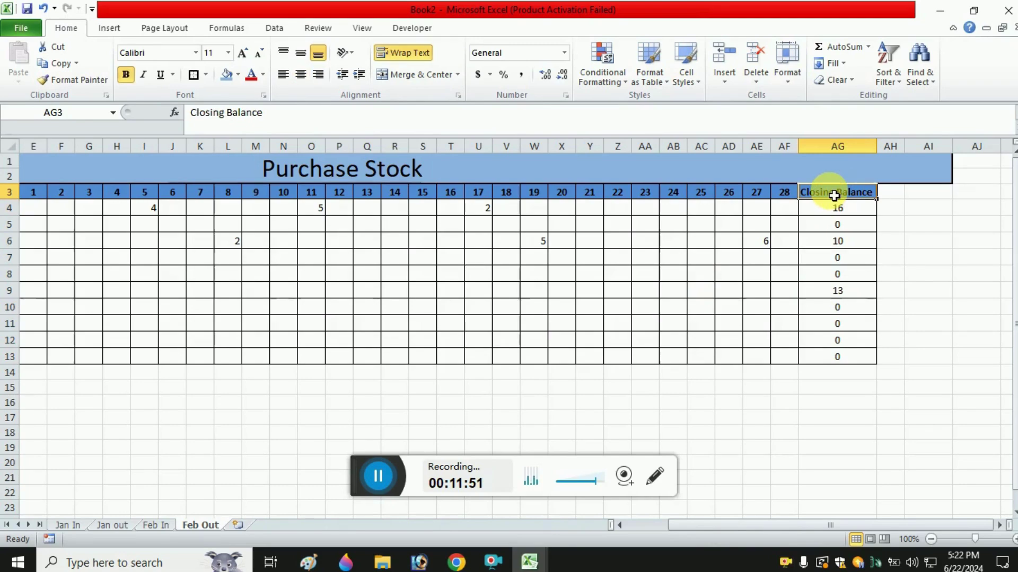
pyautogui.press('Down')
pyautogui.press('Up')
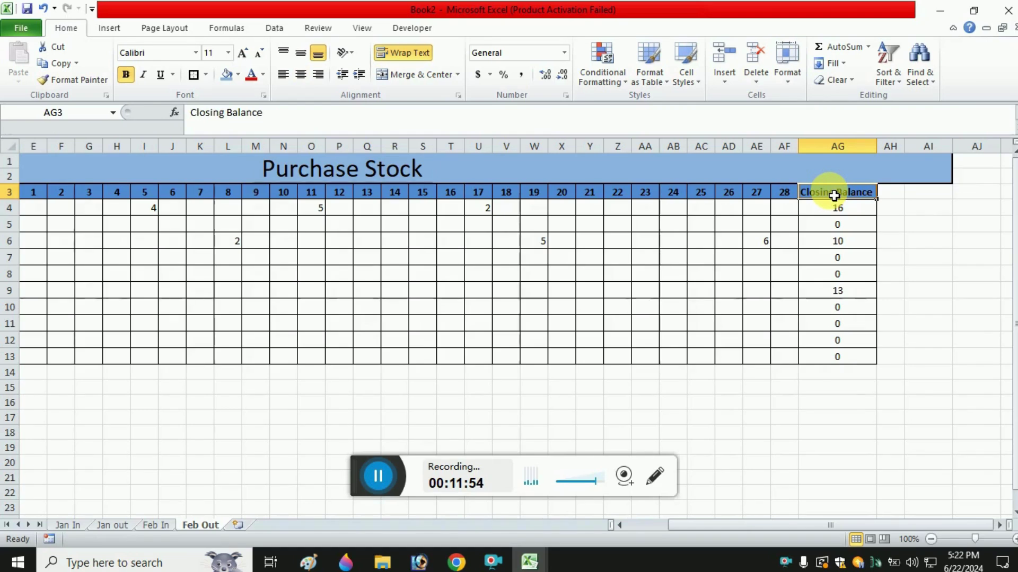
pyautogui.press('Home')
pyautogui.press('Right')
pyautogui.press('Right')
pyautogui.press('Right')
pyautogui.press('Right')
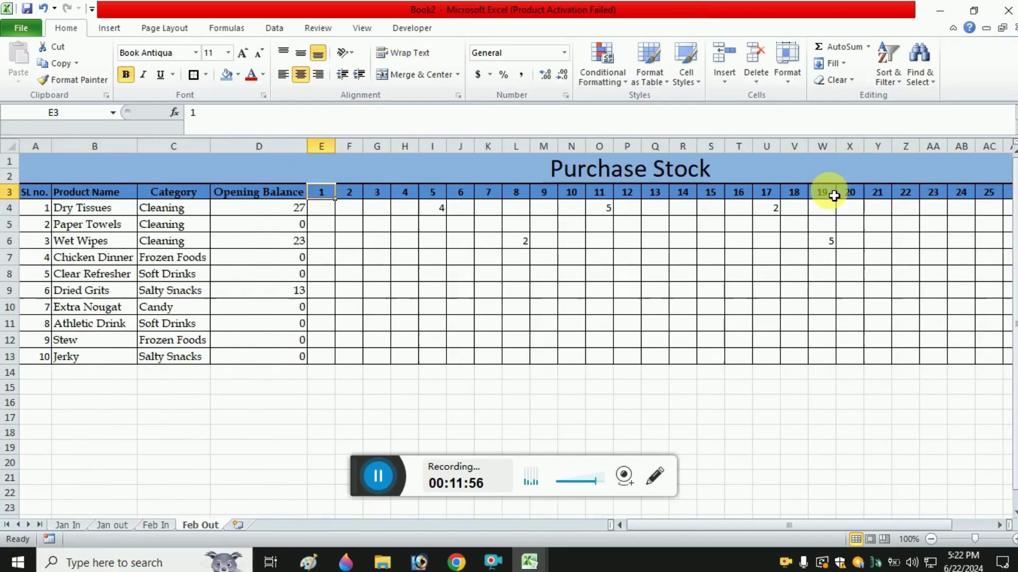
pyautogui.press('Down')
pyautogui.hotkey('ctrl', 'shift', 'Down')
pyautogui.hotkey('shift', 'Right')
pyautogui.press('Up')
pyautogui.press('Down')
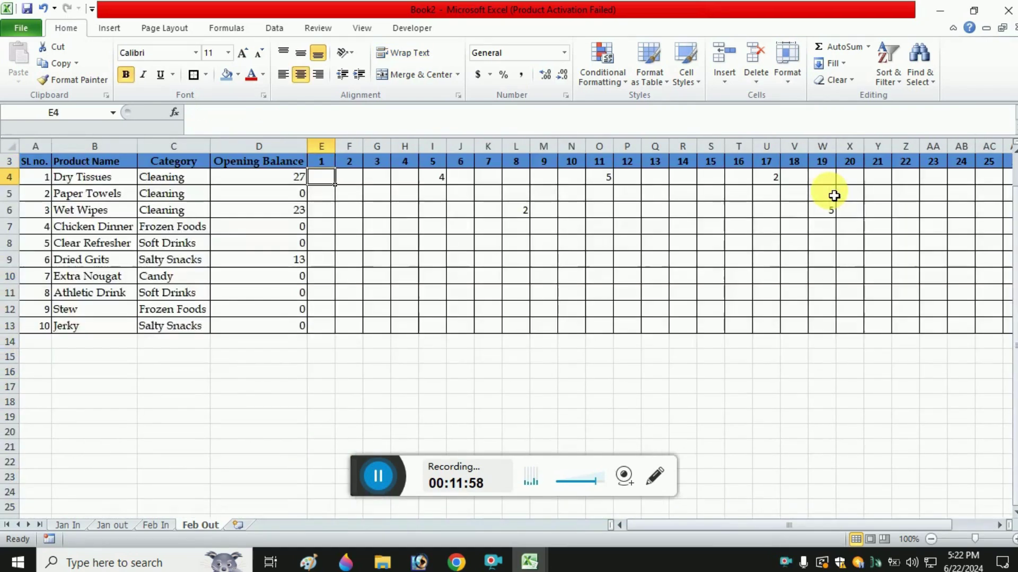
pyautogui.press('Right')
pyautogui.hotkey('shift', 'Down')
pyautogui.hotkey('shift', 'Down')
pyautogui.hotkey('shift', 'Down')
pyautogui.hotkey('shift', 'Down')
pyautogui.hotkey('shift', 'Down')
pyautogui.hotkey('shift', 'Down')
pyautogui.hotkey('shift', 'Down')
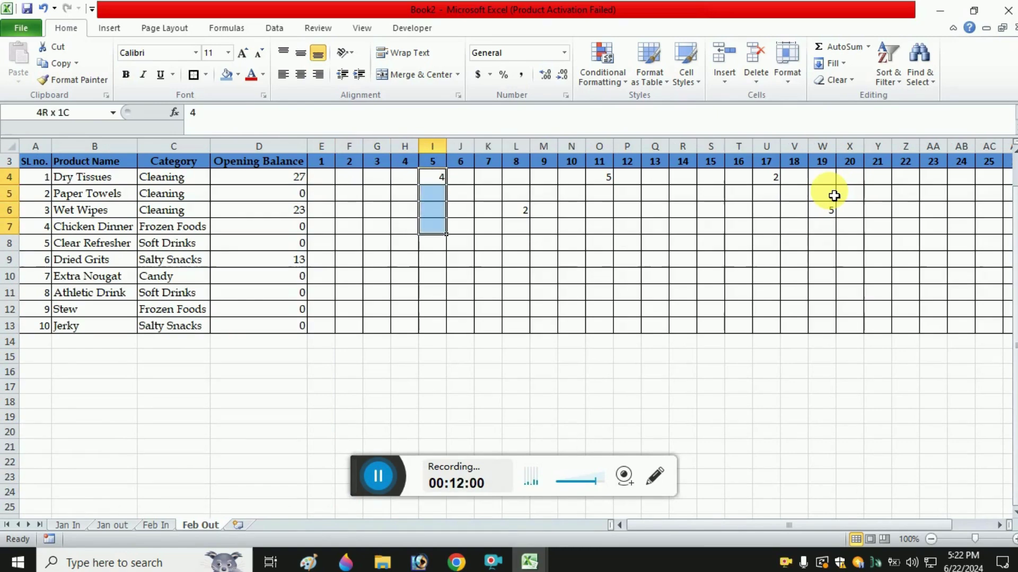
pyautogui.press('Up')
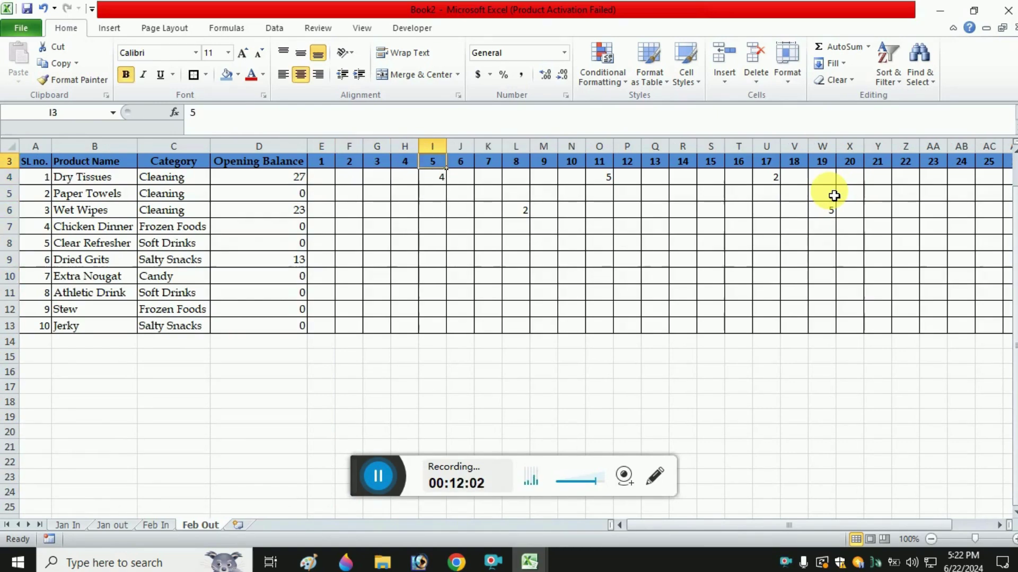
# - Select the daily quantities for days 5 to 28 of all ten products, I4:AF13, on the Feb Out sheet
pyautogui.press('Down')
pyautogui.press('Left')
pyautogui.press('Left')
pyautogui.press('Left')
pyautogui.press('Left')
pyautogui.press('Right')
pyautogui.press('Right')
pyautogui.press('Right')
pyautogui.press('Right')
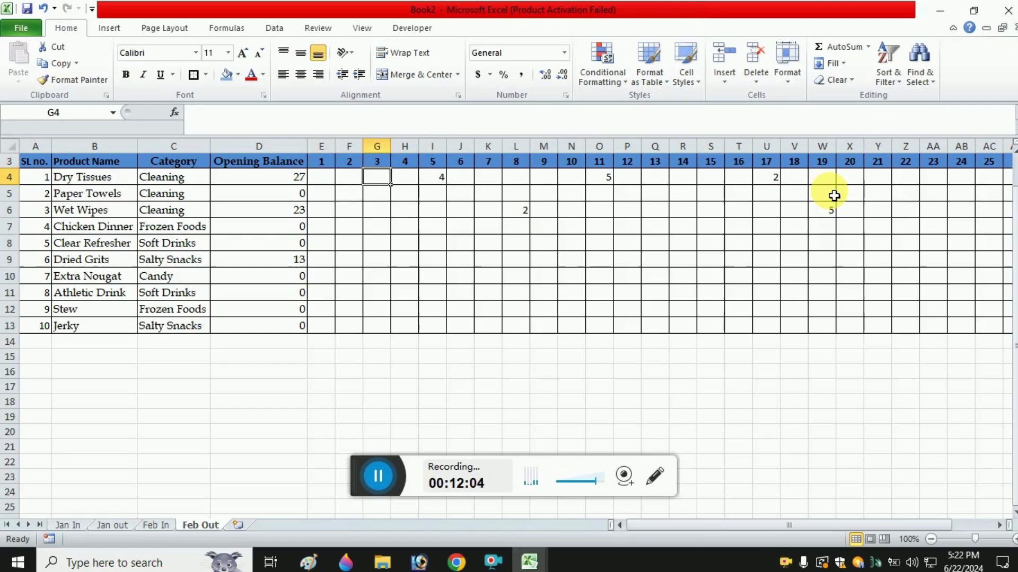
pyautogui.hotkey('shift', 'Down')
pyautogui.hotkey('shift', 'Down')
pyautogui.hotkey('shift', 'Down')
pyautogui.hotkey('shift', 'Down')
pyautogui.hotkey('shift', 'Down')
pyautogui.hotkey('shift', 'Down')
pyautogui.hotkey('shift', 'Down')
pyautogui.hotkey('shift', 'Down')
pyautogui.hotkey('shift', 'Down')
pyautogui.hotkey('shift', 'Right')
pyautogui.hotkey('shift', 'Right')
pyautogui.hotkey('shift', 'Right')
pyautogui.hotkey('shift', 'Right')
pyautogui.hotkey('shift', 'Right')
pyautogui.hotkey('shift', 'Right')
pyautogui.hotkey('shift', 'Right')
pyautogui.hotkey('shift', 'Right')
pyautogui.hotkey('shift', 'Right')
pyautogui.hotkey('shift', 'Right')
pyautogui.hotkey('shift', 'Right')
pyautogui.hotkey('shift', 'Right')
pyautogui.hotkey('shift', 'Right')
pyautogui.hotkey('shift', 'Right')
pyautogui.hotkey('shift', 'Right')
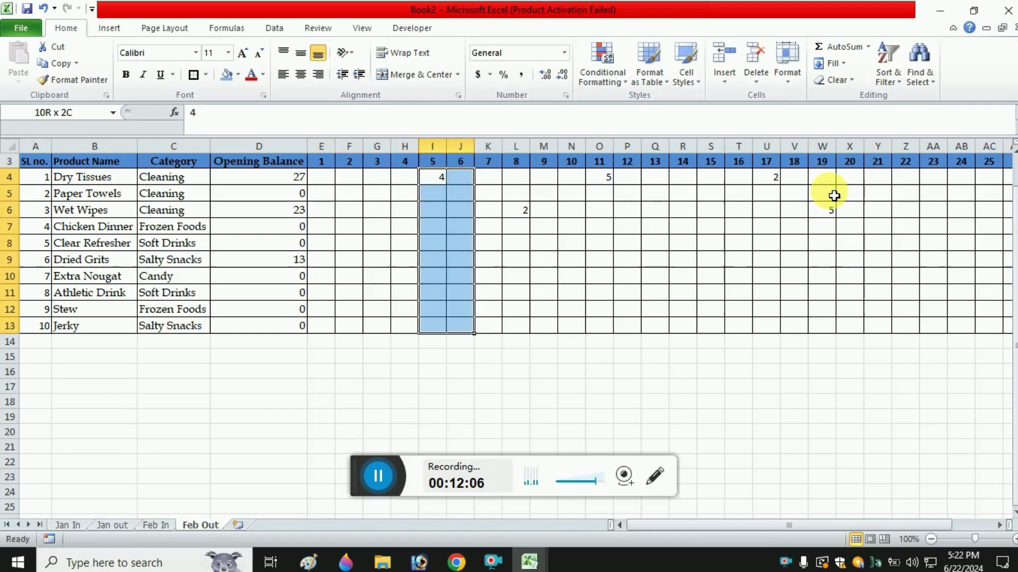
pyautogui.hotkey('shift', 'Right')
pyautogui.hotkey('shift', 'Right')
pyautogui.hotkey('shift', 'Right')
pyautogui.hotkey('shift', 'Right')
pyautogui.hotkey('shift', 'Right')
pyautogui.hotkey('shift', 'Right')
pyautogui.hotkey('shift', 'Right')
pyautogui.hotkey('shift', 'Right')
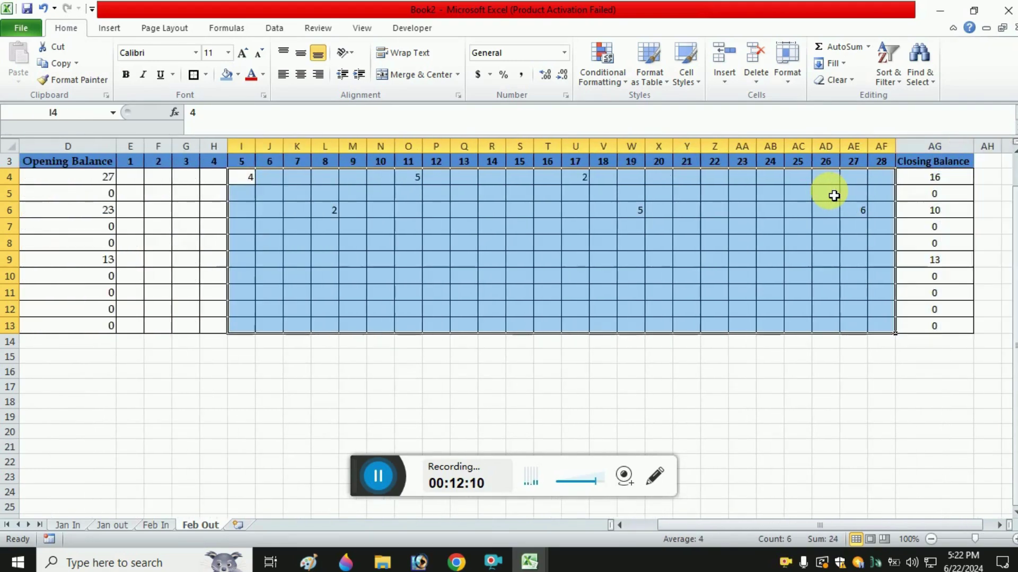
pyautogui.press('Left')
# - Clear the selected daily quantities on the Feb Out sheet and go to the start of the Dry Tissues row on Feb In
pyautogui.hotkey('ctrl', 'pageup')
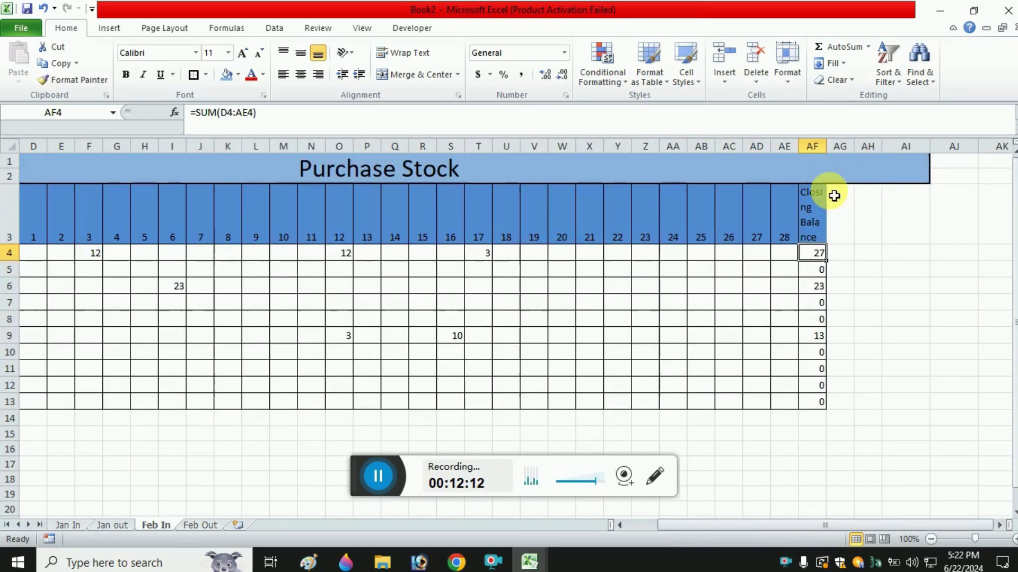
pyautogui.press('Left')
pyautogui.hotkey('ctrl', 'Left')
pyautogui.hotkey('ctrl', 'Left')
pyautogui.hotkey('ctrl', 'Left')
pyautogui.press('Home')
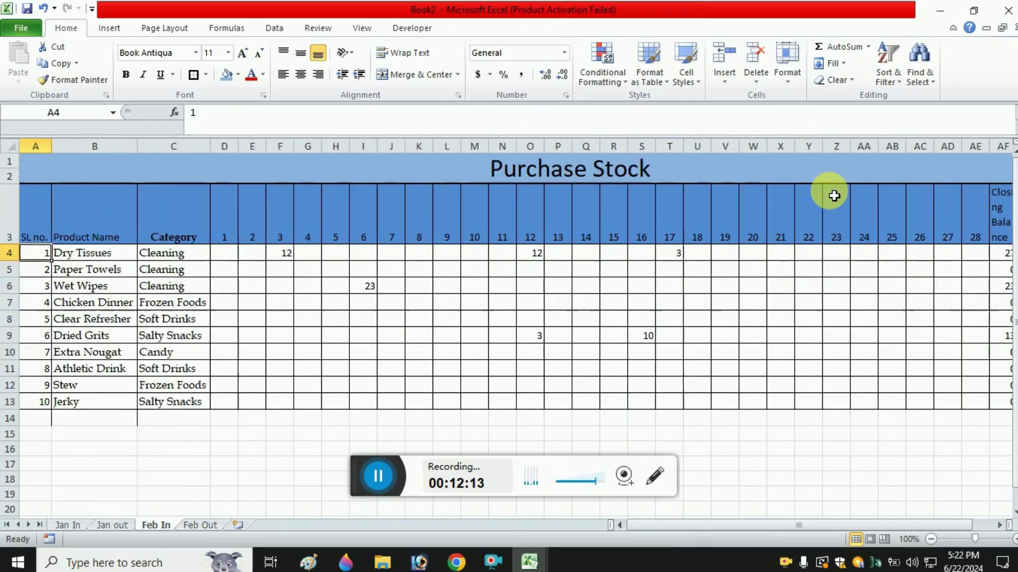
# - Clear the quantities for days 3 to 28 of all ten products, F4:AE13, on the Feb In sheet
pyautogui.press('Right')
pyautogui.press('Right')
pyautogui.press('Right')
pyautogui.press('Right')
pyautogui.press('Right')
pyautogui.hotkey('ctrl', 'shift', 'Down')
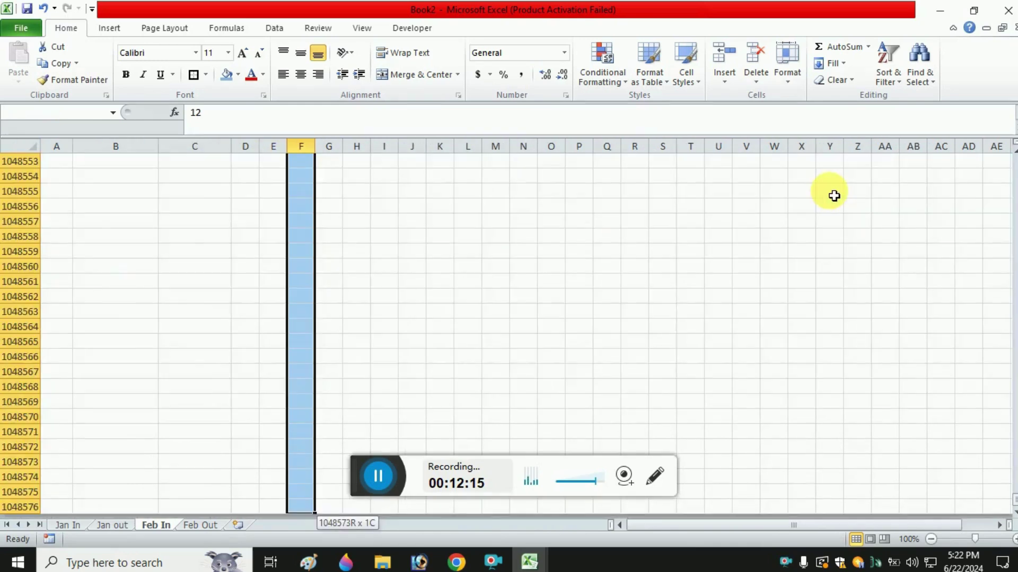
pyautogui.hotkey('ctrl', 'shift', 'Up')
pyautogui.hotkey('shift', 'Down')
pyautogui.hotkey('shift', 'Down')
pyautogui.hotkey('shift', 'Down')
pyautogui.hotkey('shift', 'Down')
pyautogui.hotkey('shift', 'Down')
pyautogui.hotkey('shift', 'Down')
pyautogui.hotkey('shift', 'Down')
pyautogui.hotkey('shift', 'Down')
pyautogui.hotkey('shift', 'Down')
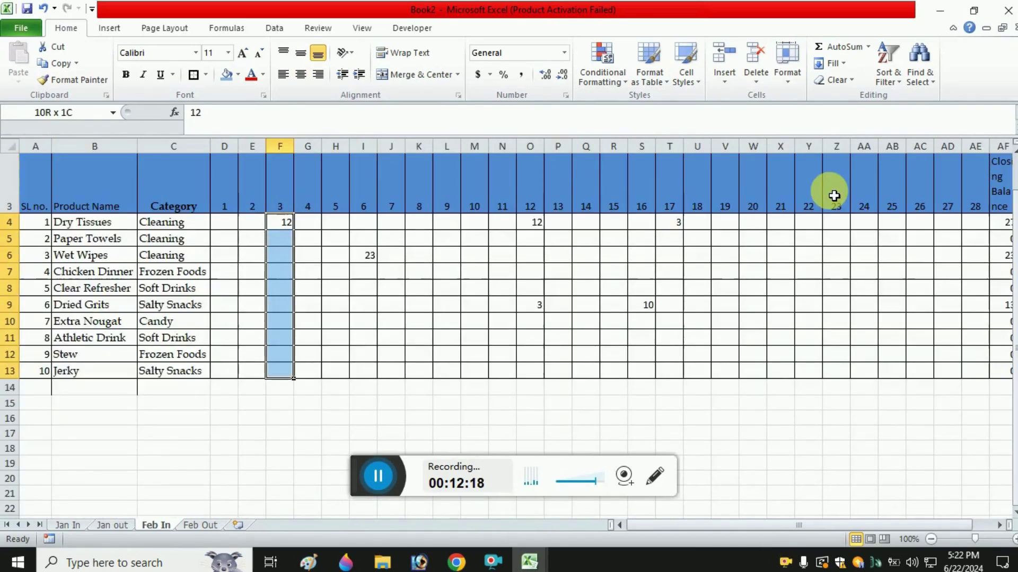
pyautogui.hotkey('shift', 'Right')
pyautogui.hotkey('shift', 'Right')
pyautogui.hotkey('shift', 'Right')
pyautogui.hotkey('shift', 'Right')
pyautogui.hotkey('shift', 'Right')
pyautogui.hotkey('shift', 'Right')
pyautogui.hotkey('shift', 'Right')
pyautogui.hotkey('shift', 'Right')
pyautogui.hotkey('shift', 'Right')
pyautogui.hotkey('shift', 'Right')
pyautogui.hotkey('shift', 'Right')
pyautogui.hotkey('shift', 'Right')
pyautogui.hotkey('shift', 'Right')
pyautogui.hotkey('shift', 'Right')
pyautogui.hotkey('shift', 'Right')
pyautogui.hotkey('shift', 'Right')
pyautogui.hotkey('shift', 'Right')
pyautogui.hotkey('shift', 'Right')
pyautogui.hotkey('shift', 'Right')
pyautogui.hotkey('shift', 'Right')
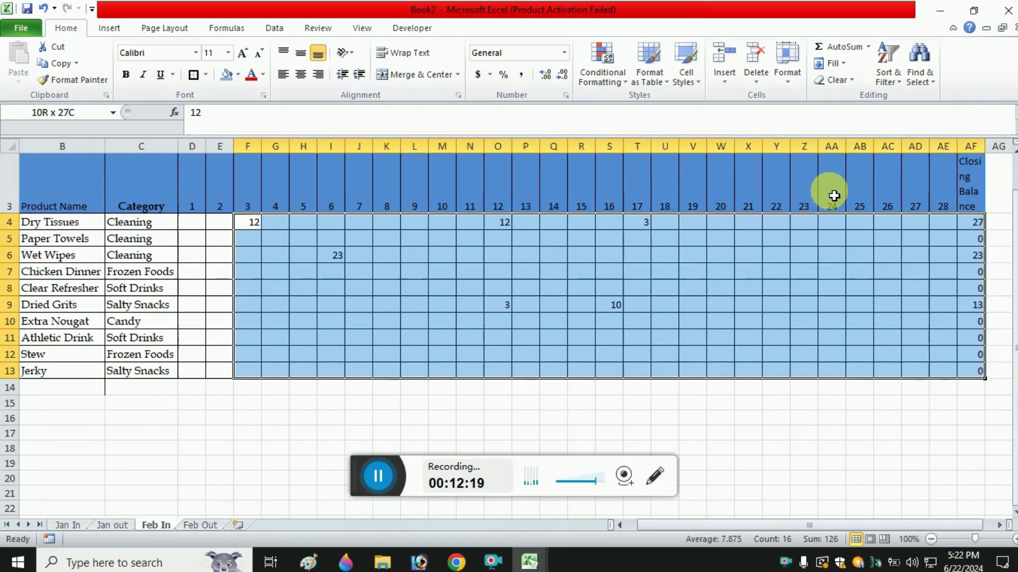
pyautogui.hotkey('shift', 'Left')
pyautogui.press('Left')
pyautogui.press('Left')
pyautogui.press('Left')
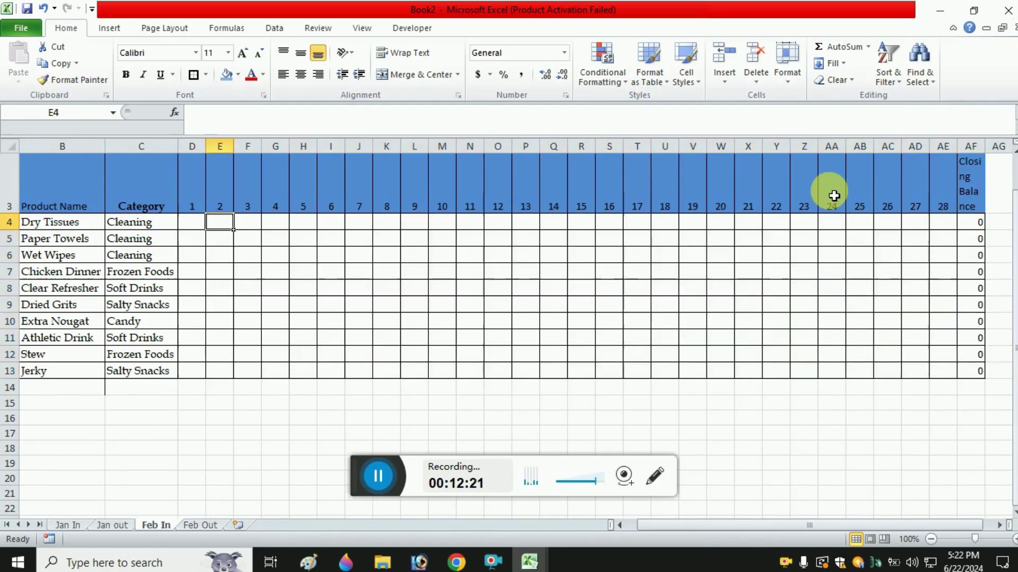
# - Enter 3 as the day 5 purchase quantity for Paper Towels on the Feb In sheet
pyautogui.press('Right')
pyautogui.press('Right')
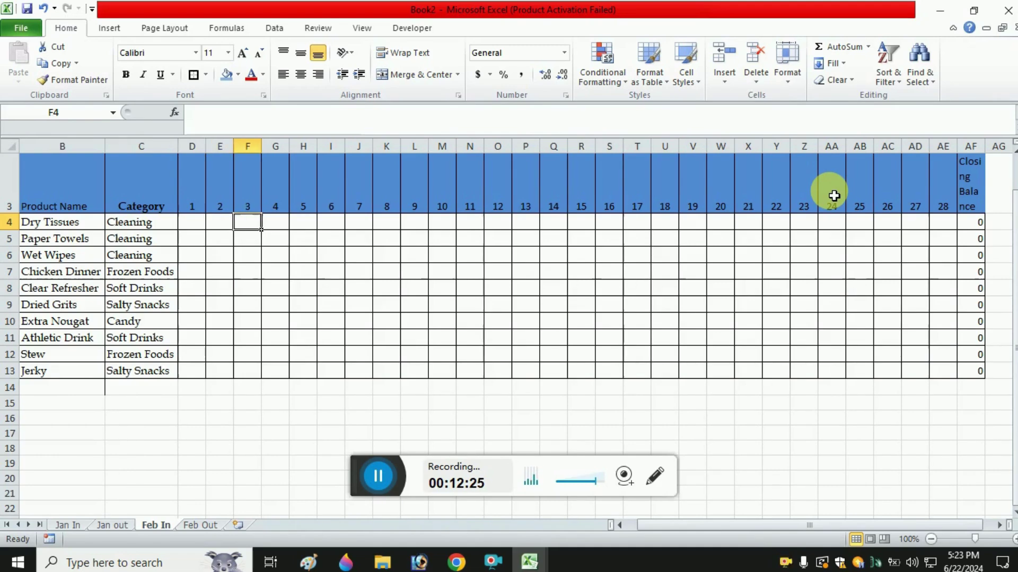
pyautogui.press('Right')
pyautogui.press('Right')
pyautogui.press('Down')
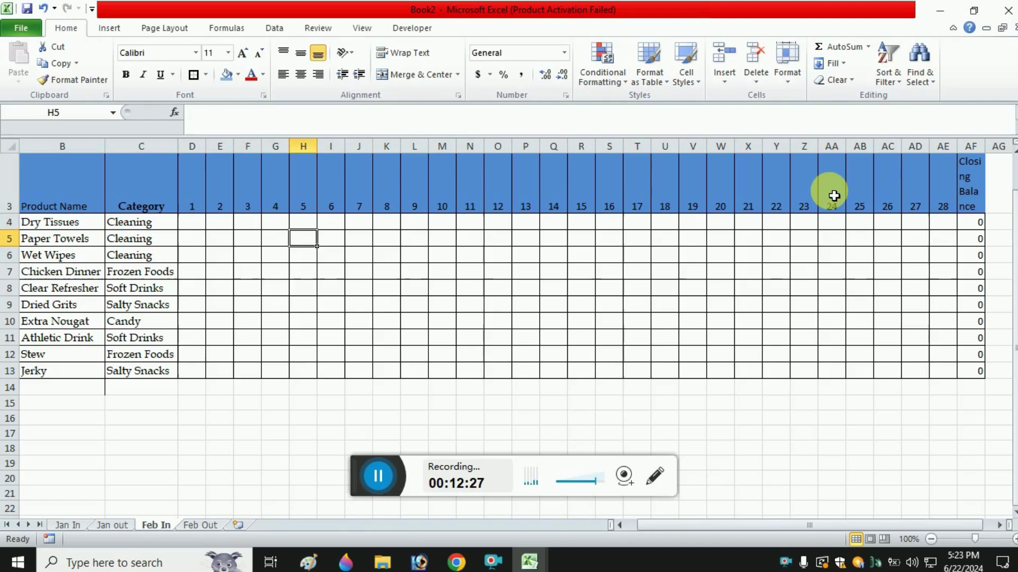
pyautogui.write('3')
pyautogui.press('Right')
# - Enter purchase quantities of 4 on day 7 and 8 on day 8 for Clear Refresher on the Feb In sheet
pyautogui.press('Down')
pyautogui.press('Down')
pyautogui.press('Down')
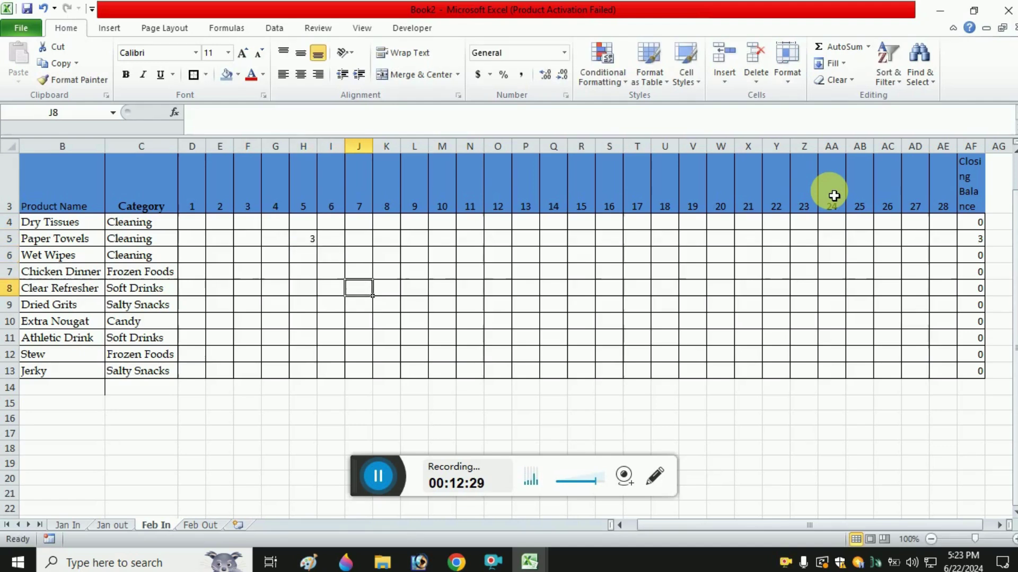
pyautogui.press('Right')
pyautogui.write('8')
pyautogui.press('Right')
# - Enter 9 as the day 9 purchase quantity for Athletic Drink on the Feb In sheet
pyautogui.press('Down')
pyautogui.press('Down')
pyautogui.press('Down')
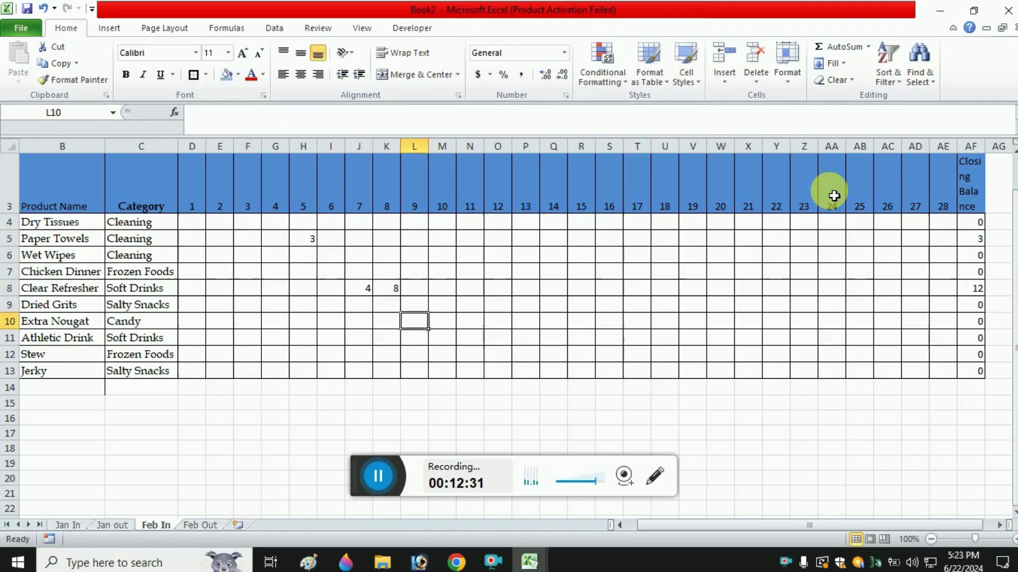
pyautogui.write('9')
pyautogui.press('Right')
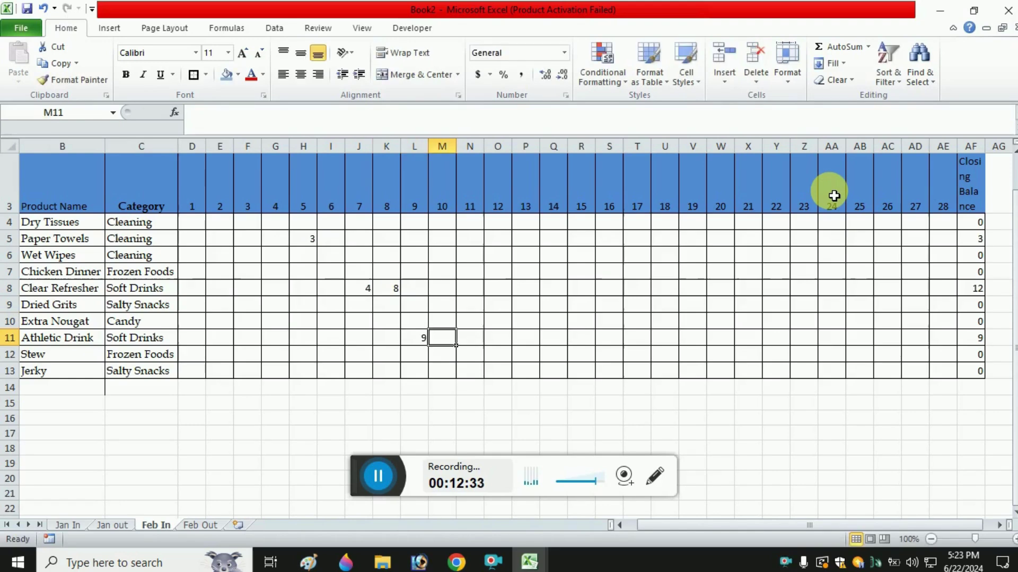
# - Examine the Opening Balance formula of Dry Tissues in D4 on the Feb Out sheet
pyautogui.hotkey('ctrl', 'pagedown')
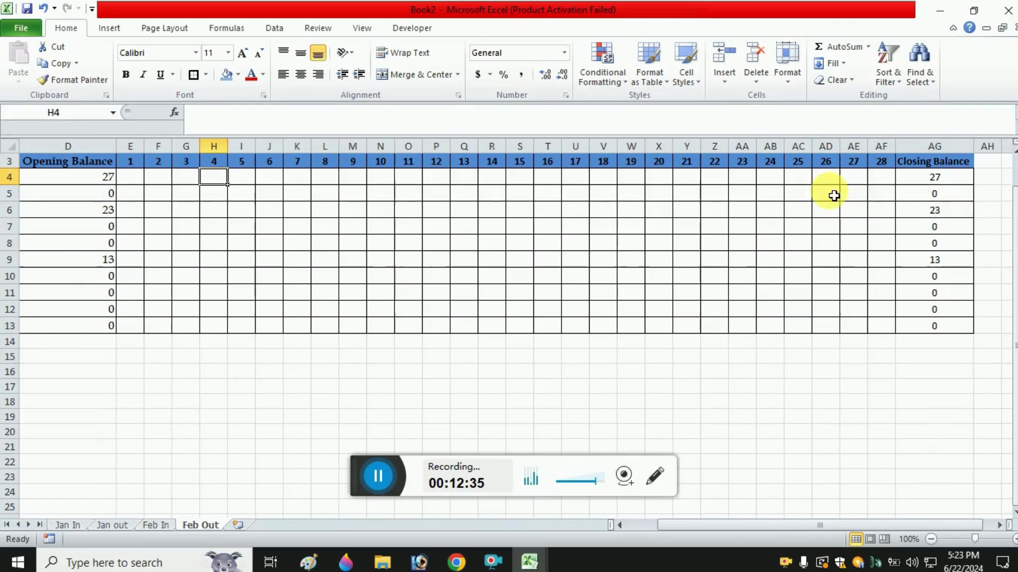
pyautogui.press('Left')
pyautogui.press('Left')
pyautogui.press('Left')
pyautogui.press('Left')
pyautogui.press('Left')
pyautogui.press('Right')
pyautogui.press('Right')
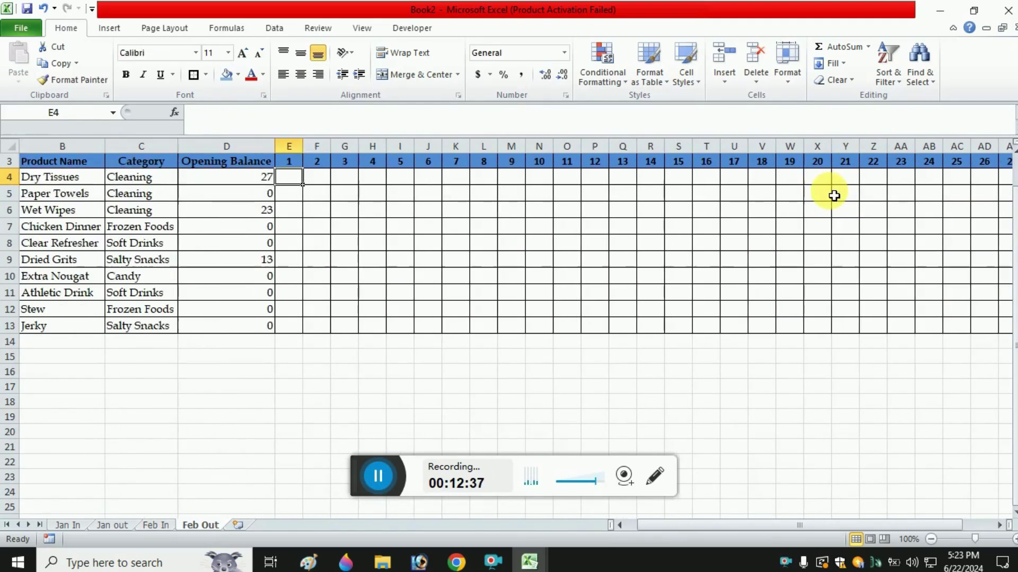
pyautogui.press('Up')
pyautogui.press('Up')
pyautogui.press('Down')
pyautogui.press('Down')
pyautogui.press('Left')
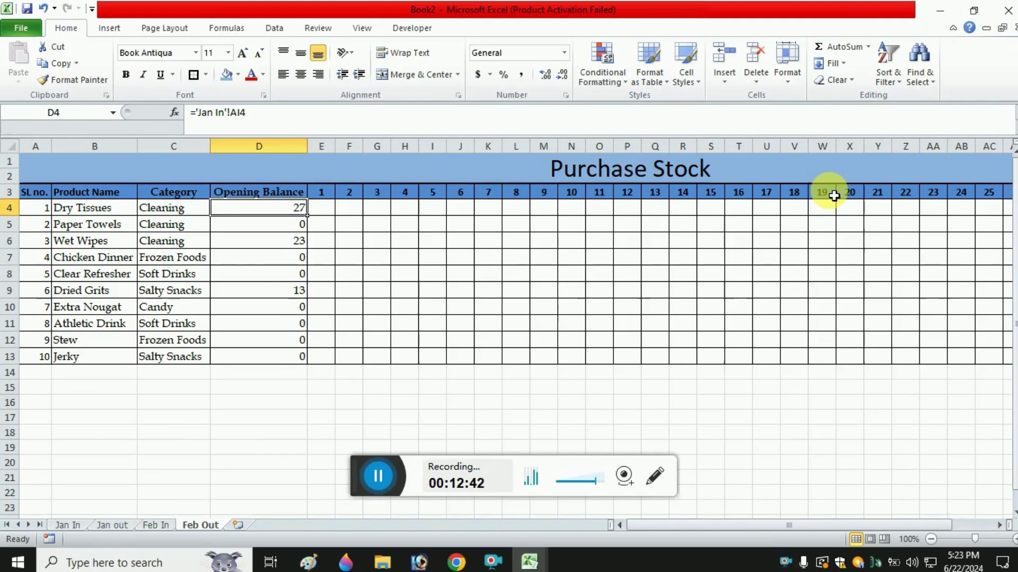
# - Link the Dry Tissues Opening Balance in D4 on Feb Out to the January closing balance with ='Jan out'!AJ4
pyautogui.write('=')
pyautogui.press('Escape')
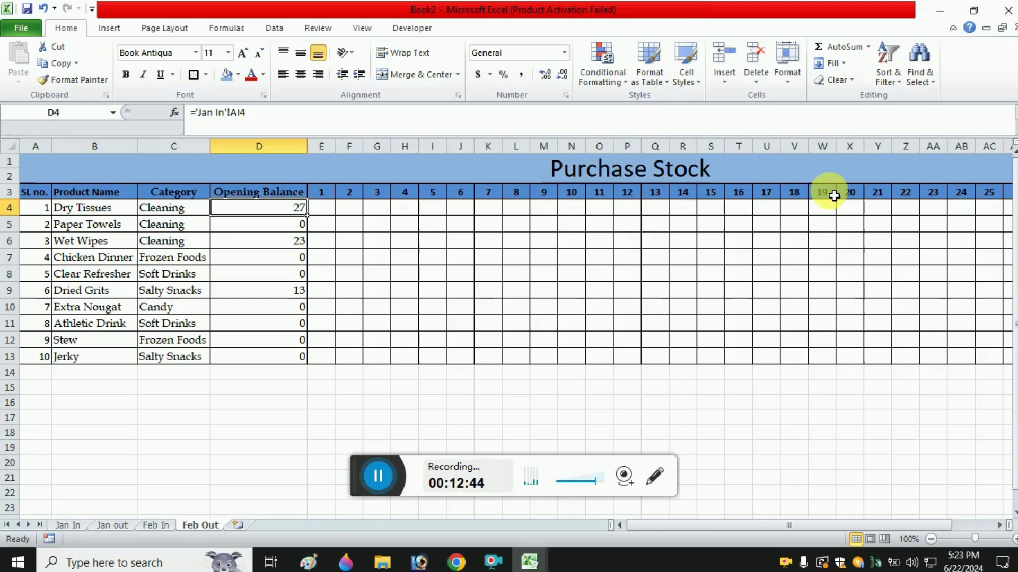
pyautogui.write('=')
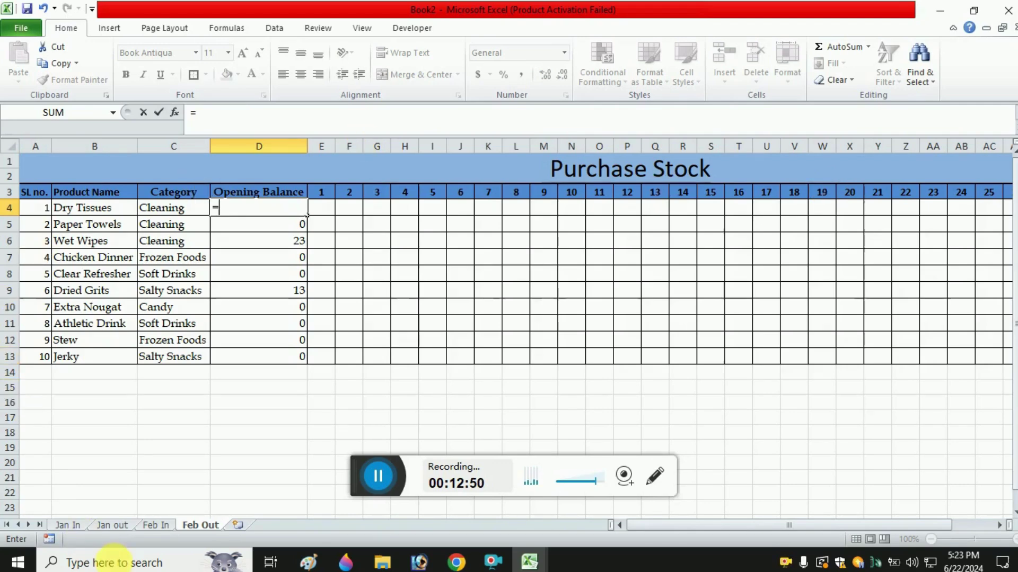
pyautogui.click(109, 527)
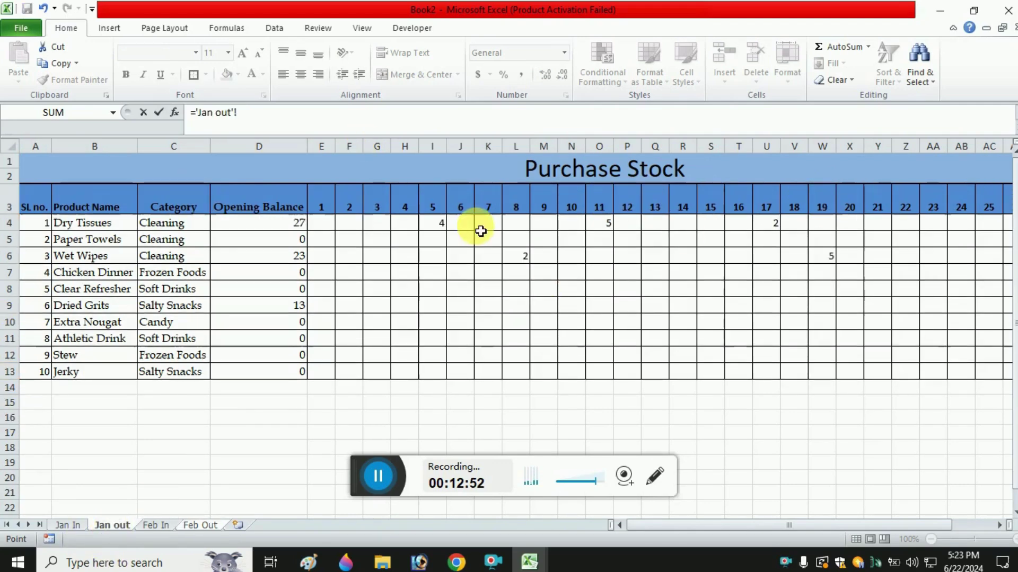
pyautogui.click(401, 225)
pyautogui.press('Right')
pyautogui.press('Right')
pyautogui.press('Right')
pyautogui.press('Right')
pyautogui.press('Right')
pyautogui.press('Right')
pyautogui.press('Right')
pyautogui.press('Right')
pyautogui.press('Right')
pyautogui.press('Right')
pyautogui.press('Right')
pyautogui.press('Right')
pyautogui.press('Right')
pyautogui.press('Right')
pyautogui.press('Right')
pyautogui.press('Right')
pyautogui.press('Right')
pyautogui.press('Right')
pyautogui.press('Right')
pyautogui.press('Right')
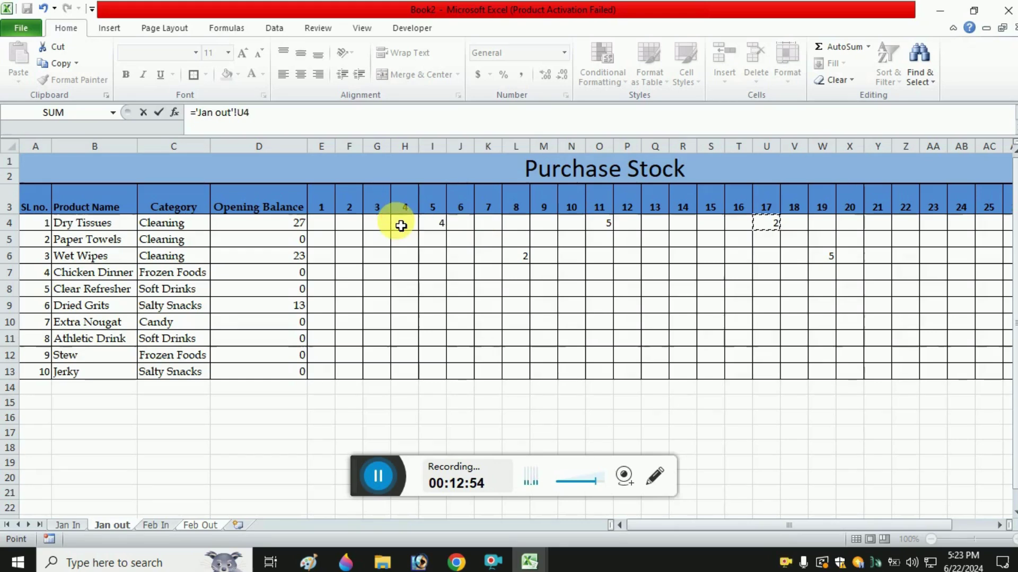
pyautogui.press('Right')
pyautogui.press('Right')
pyautogui.press('Right')
pyautogui.press('Right')
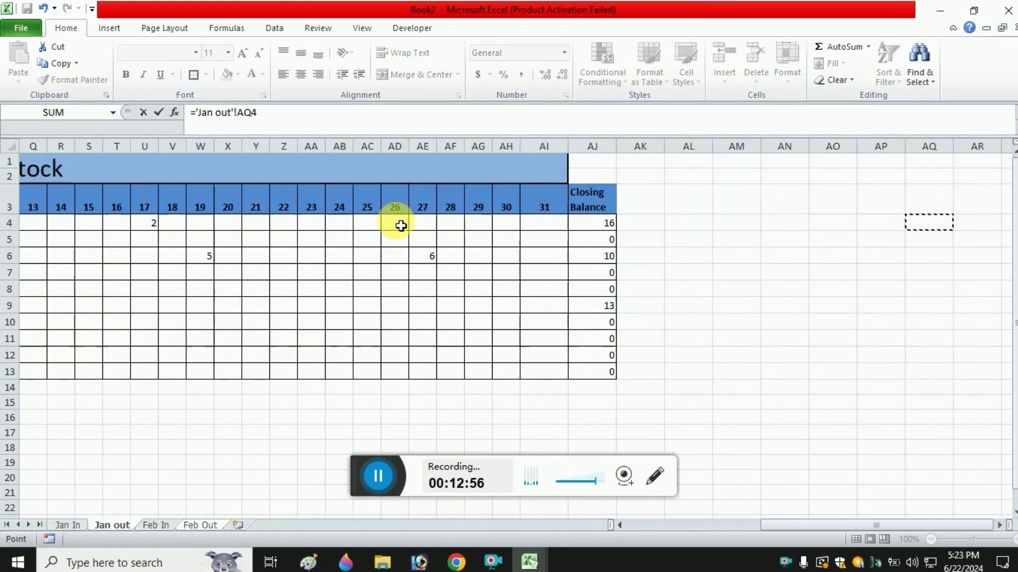
pyautogui.press('Left')
pyautogui.press('Left')
pyautogui.press('Left')
pyautogui.press('Left')
pyautogui.press('Left')
pyautogui.press('Left')
pyautogui.press('Left')
pyautogui.press('Left')
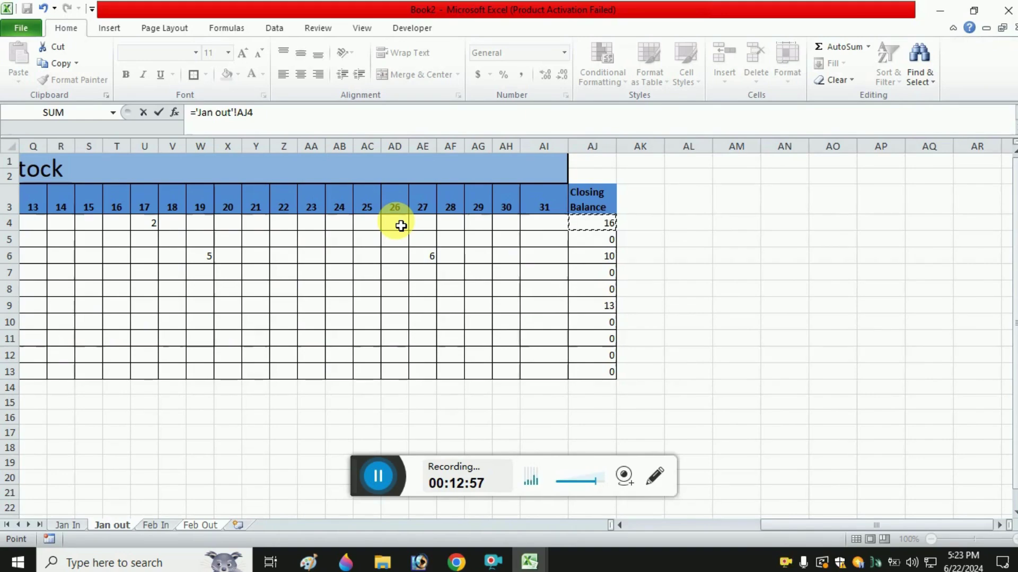
pyautogui.press('Return')
pyautogui.press('Up')
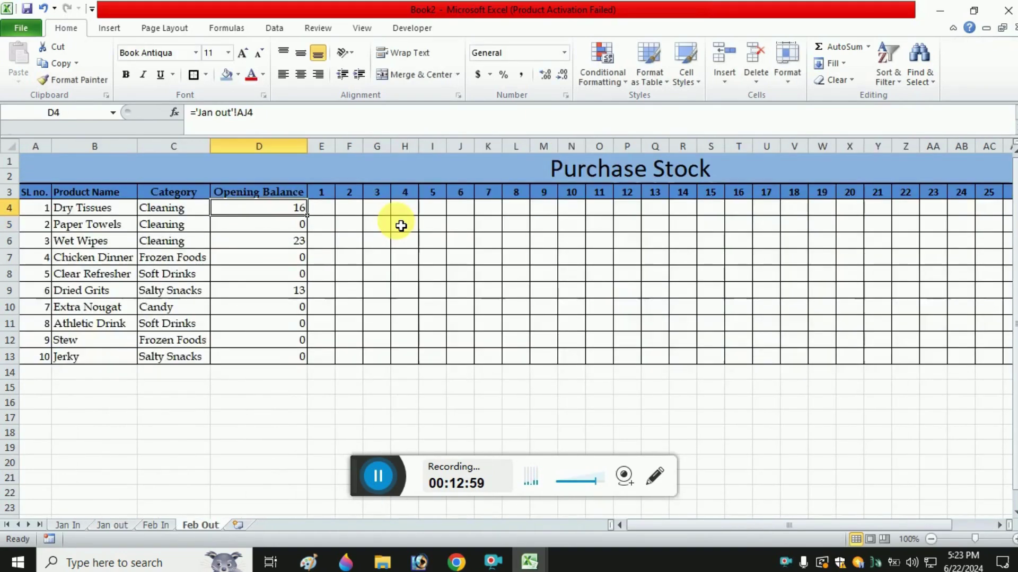
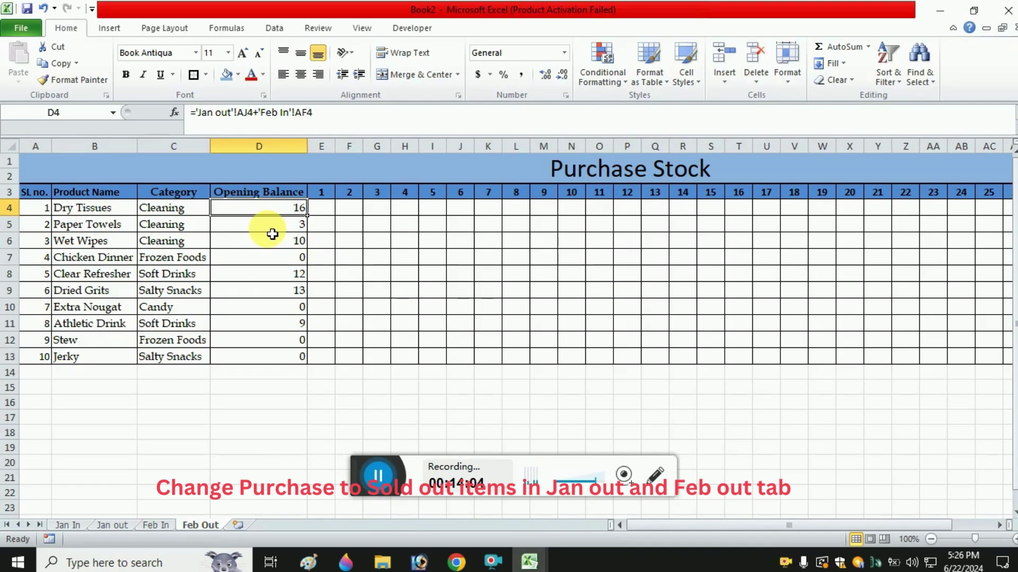
# - Fill the Feb Out Opening Balance cells D4:D13 with the formula ='Jan out'!AJ4+'Feb In'!AF4, starting in the Dry Tissues row
pyautogui.press('Left')
pyautogui.press('Left')
pyautogui.press('Right')
pyautogui.press('Right')
pyautogui.press('Right')
pyautogui.press('Left')
pyautogui.write('=')
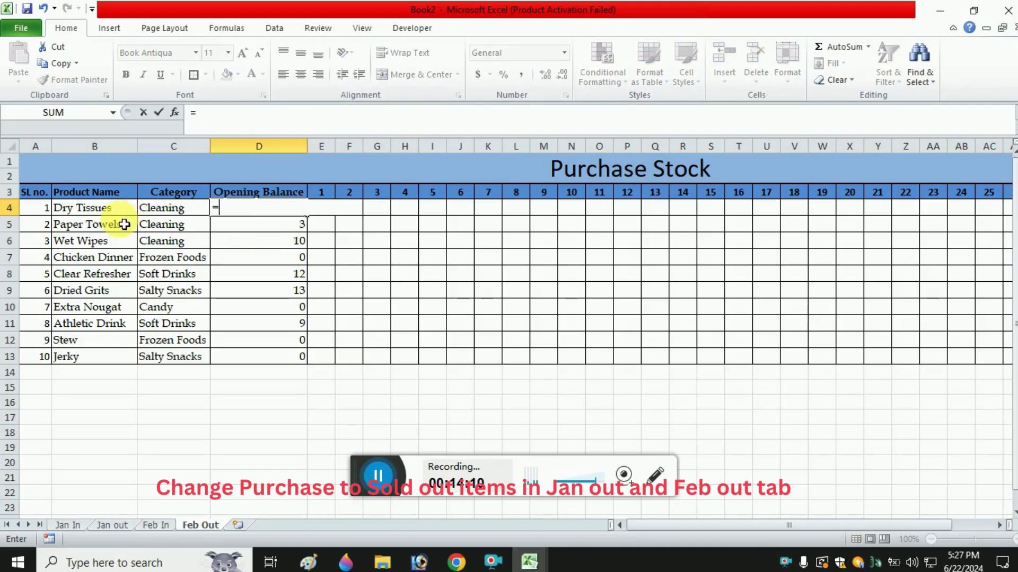
pyautogui.click(118, 525)
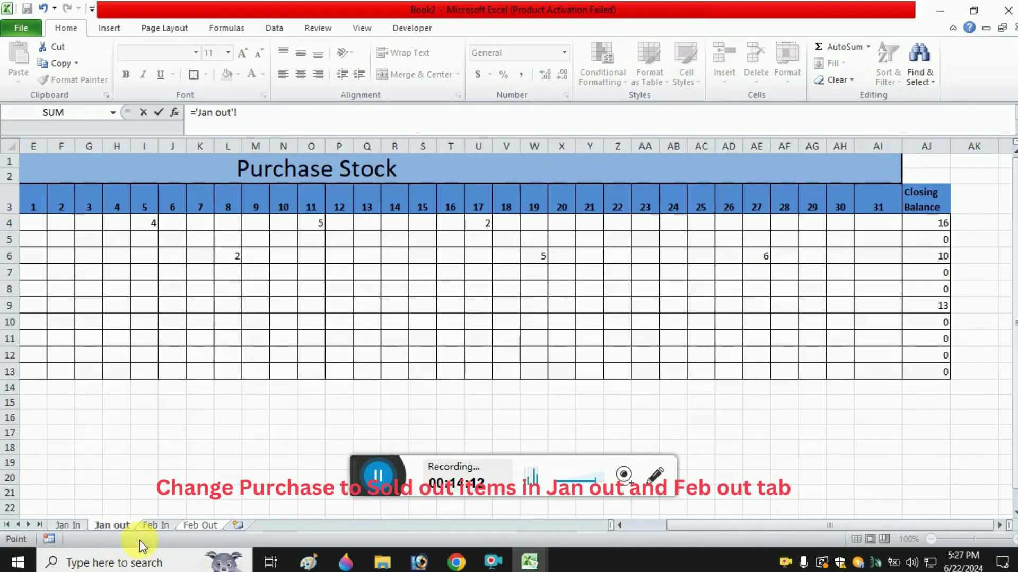
pyautogui.click(938, 225)
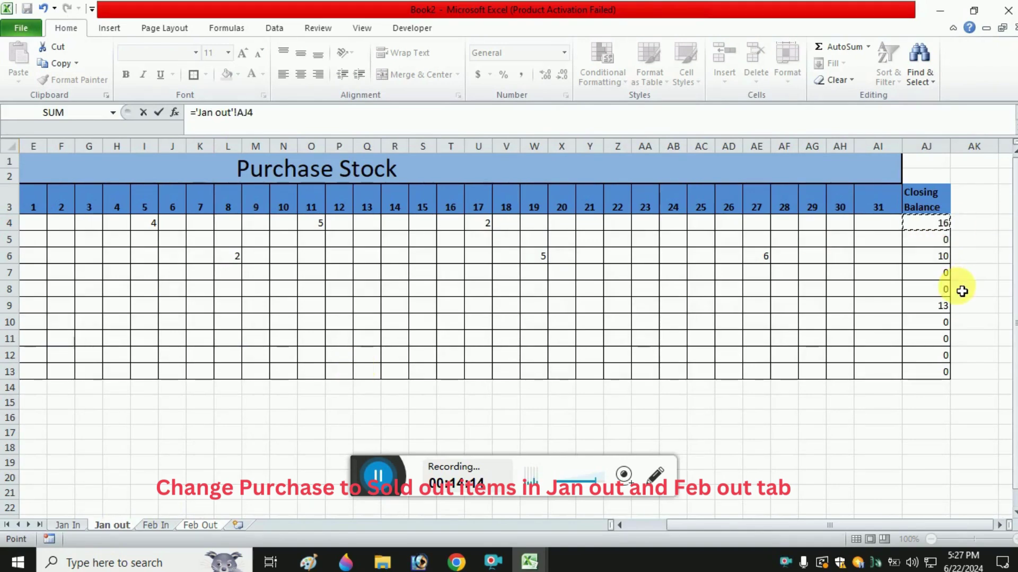
pyautogui.write('+')
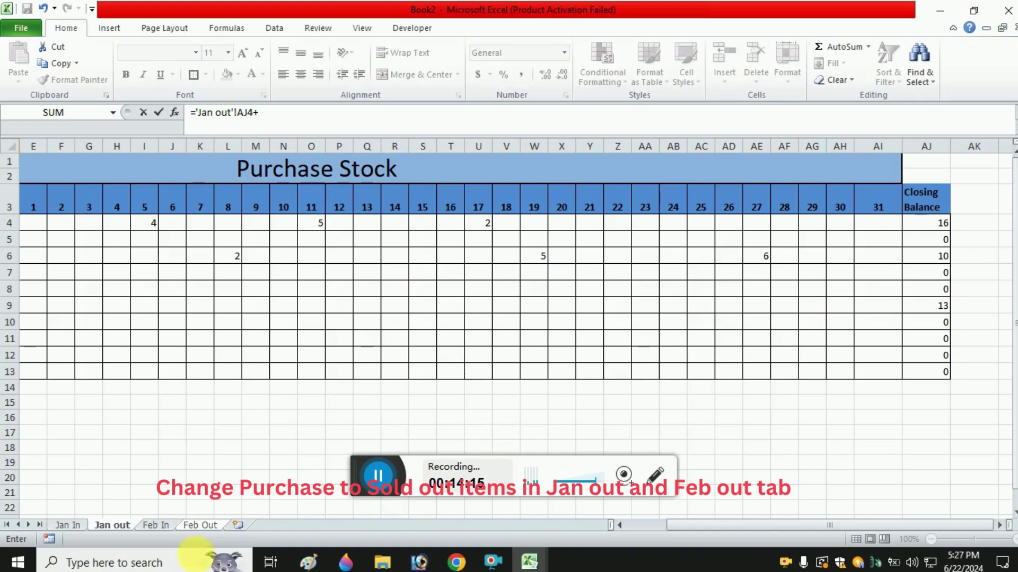
pyautogui.click(159, 525)
pyautogui.click(891, 230)
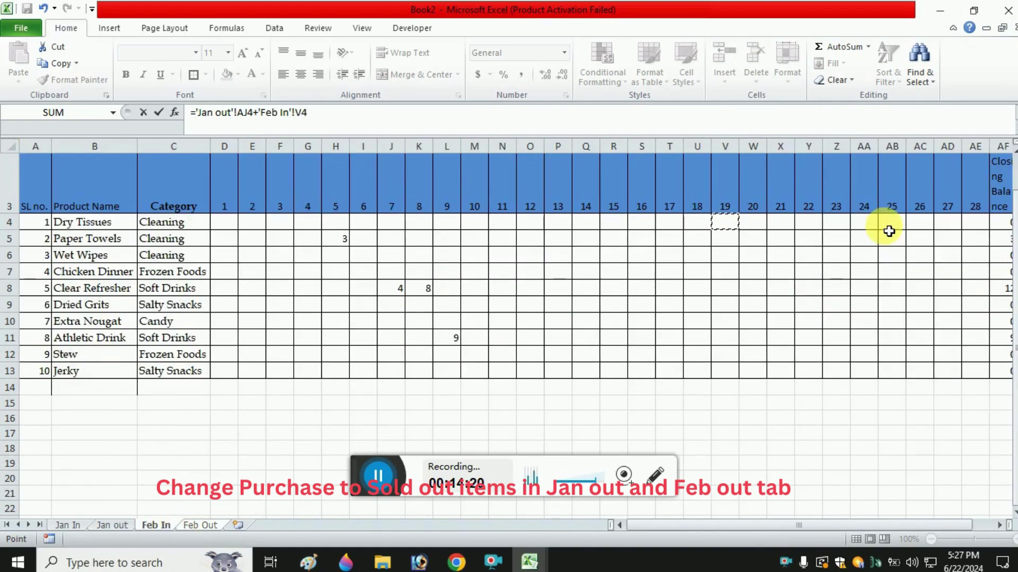
pyautogui.press('Right')
pyautogui.press('Right')
pyautogui.press('Right')
pyautogui.press('Right')
pyautogui.press('Right')
pyautogui.press('Right')
pyautogui.press('Right')
pyautogui.press('Right')
pyautogui.press('Right')
pyautogui.press('Right')
pyautogui.press('Right')
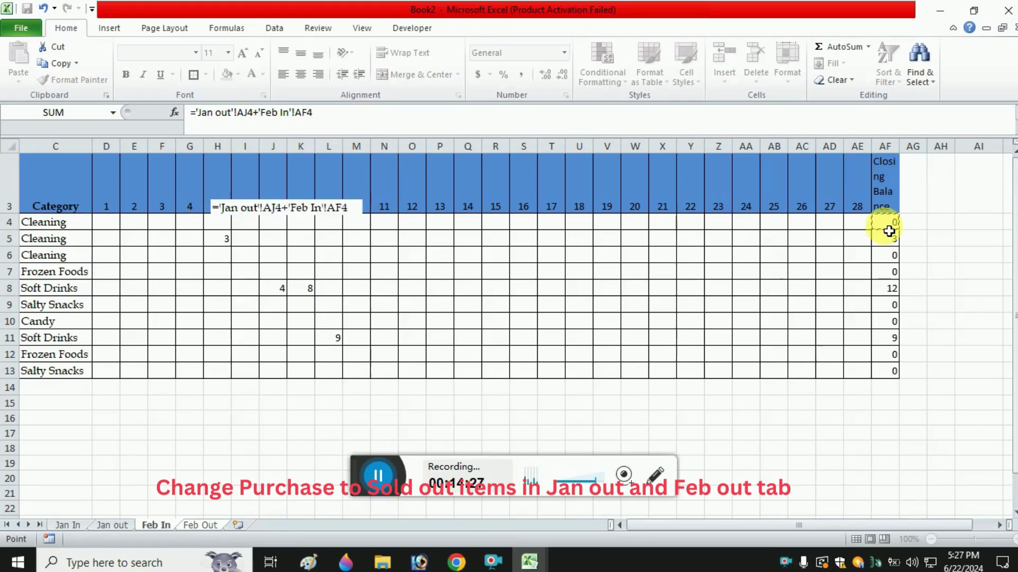
pyautogui.hotkey('ctrl', 'Return')
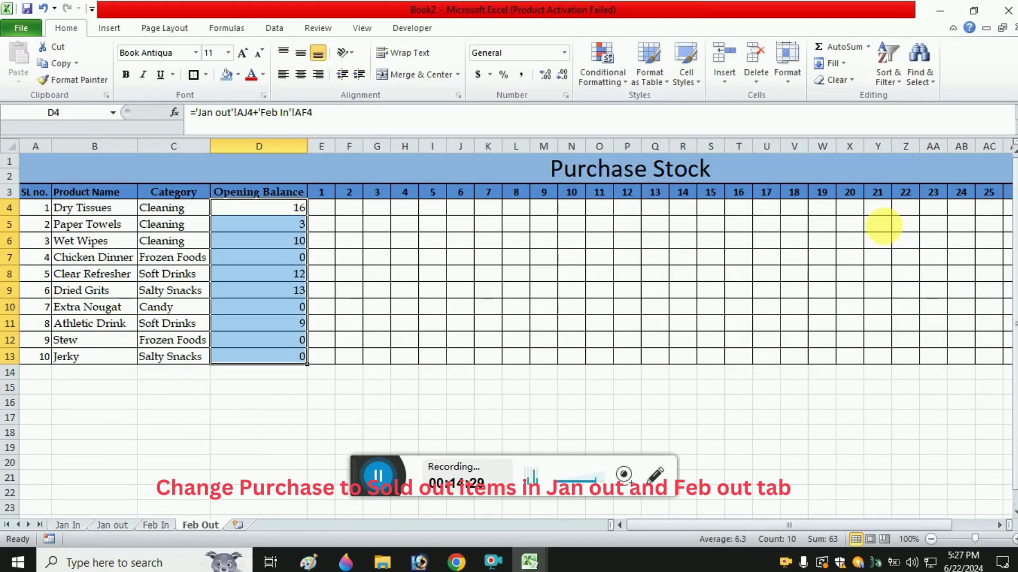
pyautogui.press('Right')
pyautogui.press('Left')
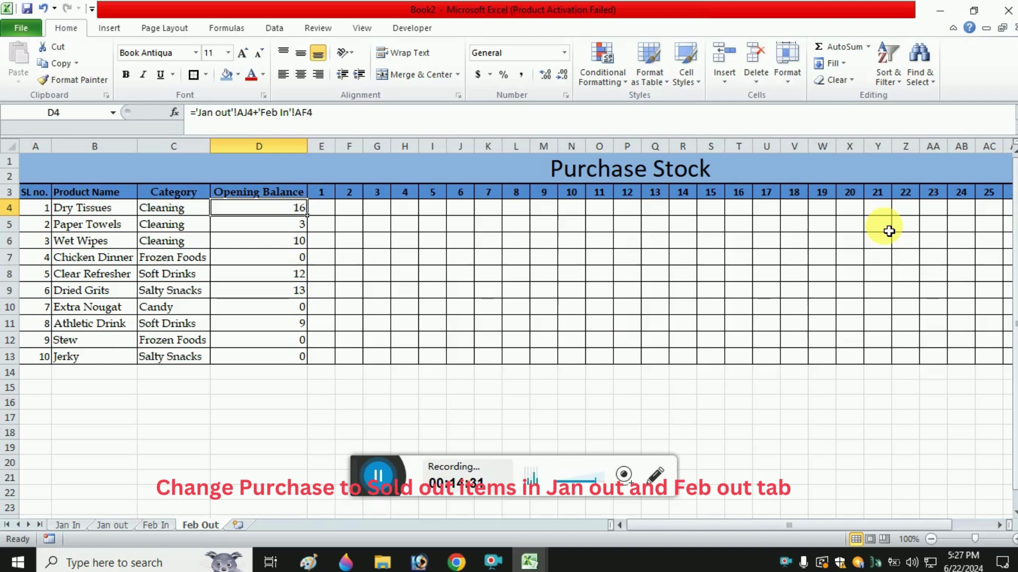
pyautogui.press('Down')
pyautogui.press('Up')
pyautogui.hotkey('ctrl', 'shift', 'Down')
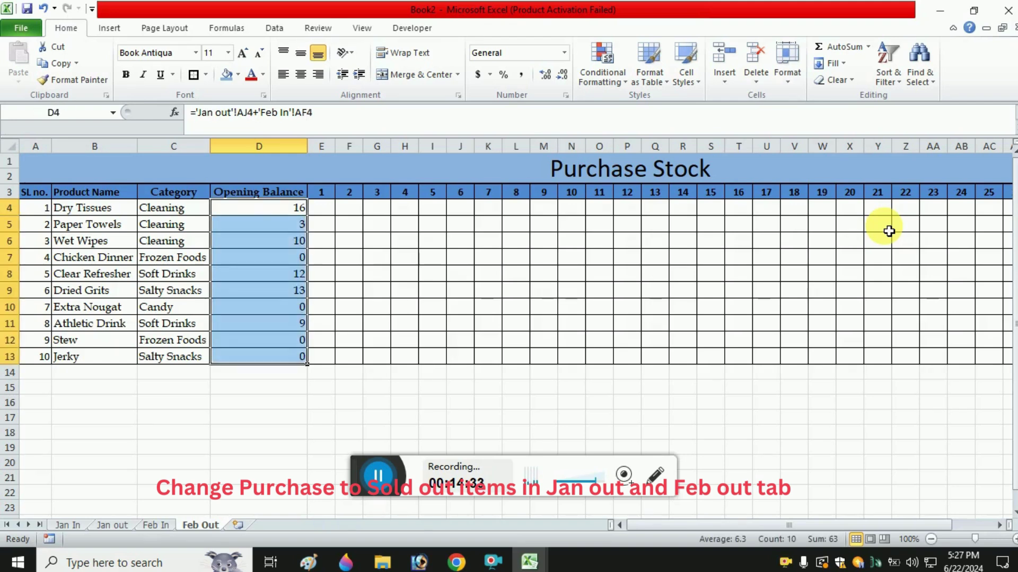
# - Enter 12 as the day 5 sold quantity for Dry Tissues on the Feb Out sheet
pyautogui.press('Right')
pyautogui.press('Right')
pyautogui.press('Right')
pyautogui.press('Right')
pyautogui.press('Right')
pyautogui.press('Right')
pyautogui.press('Right')
pyautogui.press('Right')
pyautogui.press('Right')
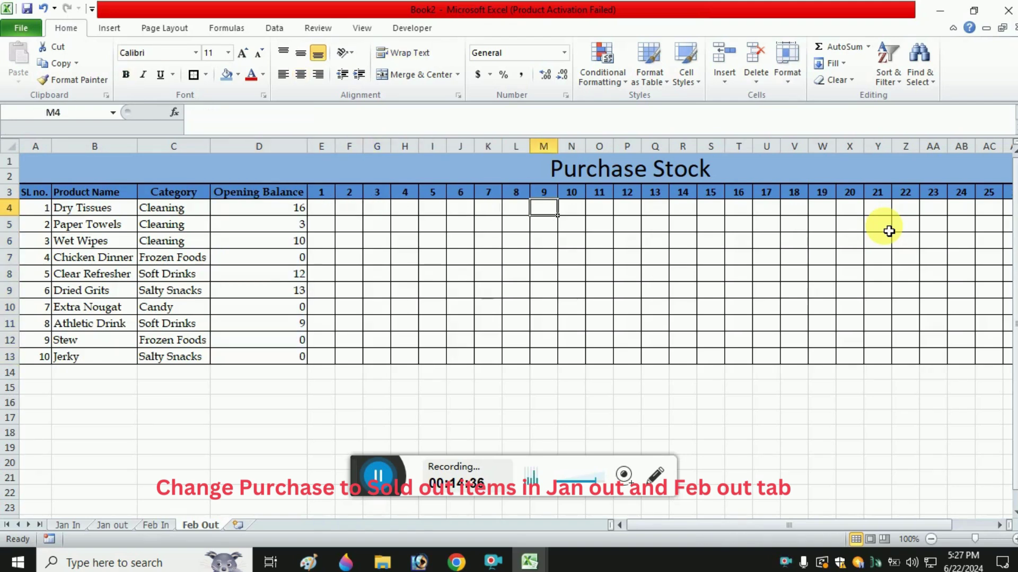
pyautogui.press('Left')
pyautogui.press('Left')
pyautogui.press('Left')
pyautogui.press('Left')
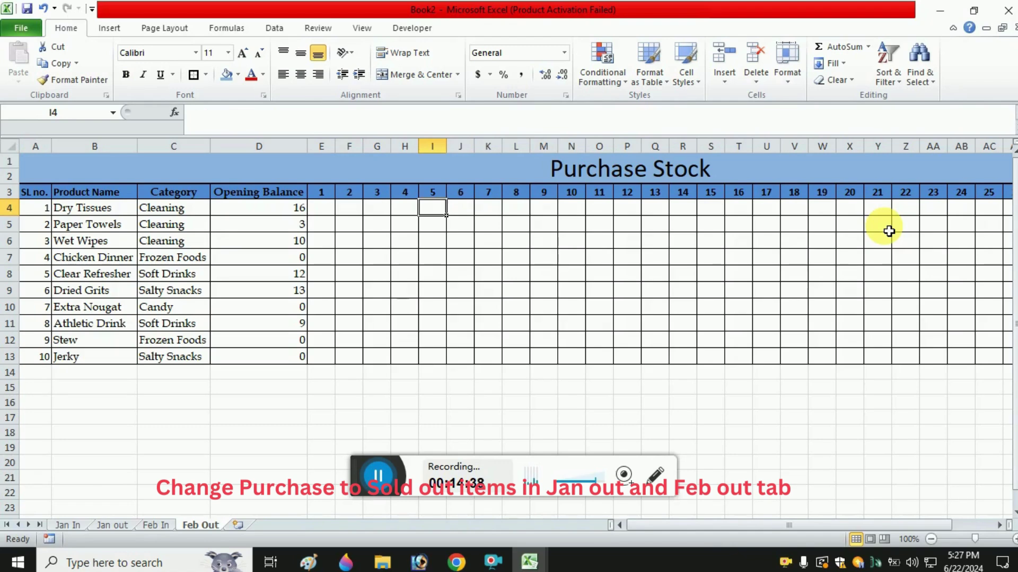
pyautogui.write('12')
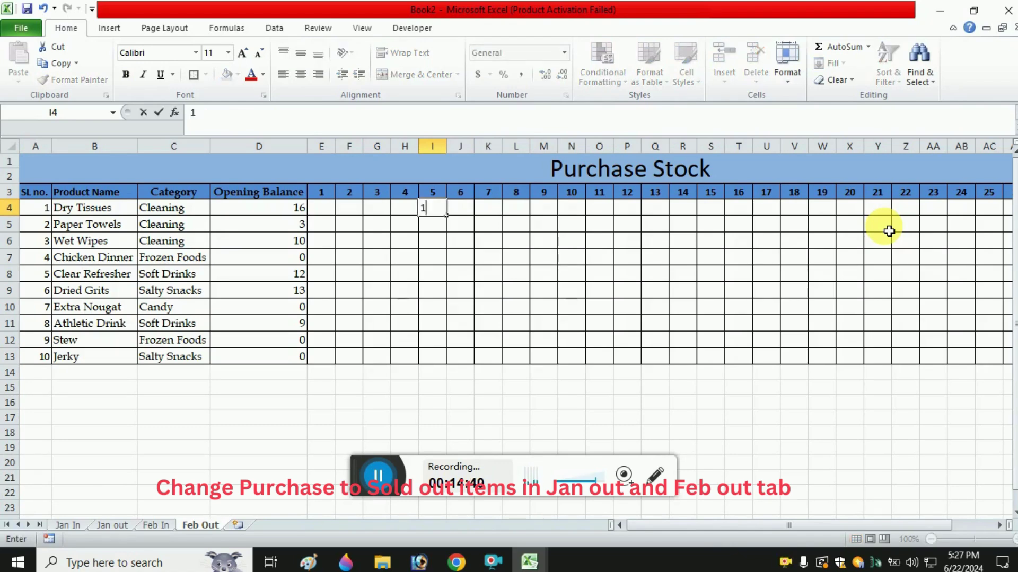
# - Enter 4 as the day 17 sold quantity for Dry Tissues on the Feb Out sheet
pyautogui.press('Right')
pyautogui.press('Right')
pyautogui.press('Right')
pyautogui.press('Right')
pyautogui.press('Right')
pyautogui.press('Right')
pyautogui.press('Right')
pyautogui.press('Right')
pyautogui.press('Right')
pyautogui.press('Right')
pyautogui.press('Right')
pyautogui.press('Right')
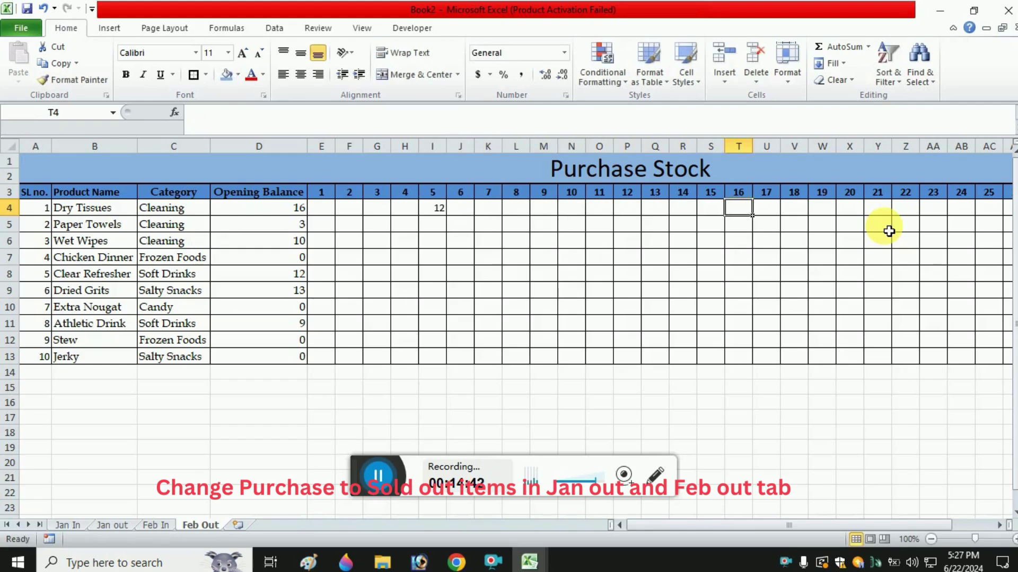
pyautogui.write('4')
pyautogui.press('Return')
# - Enter Clear Refresher sold quantities of 4 on day 17 and 6 on day 22 on the Feb Out sheet
pyautogui.press('Down')
pyautogui.press('Down')
pyautogui.press('Down')
pyautogui.press('Down')
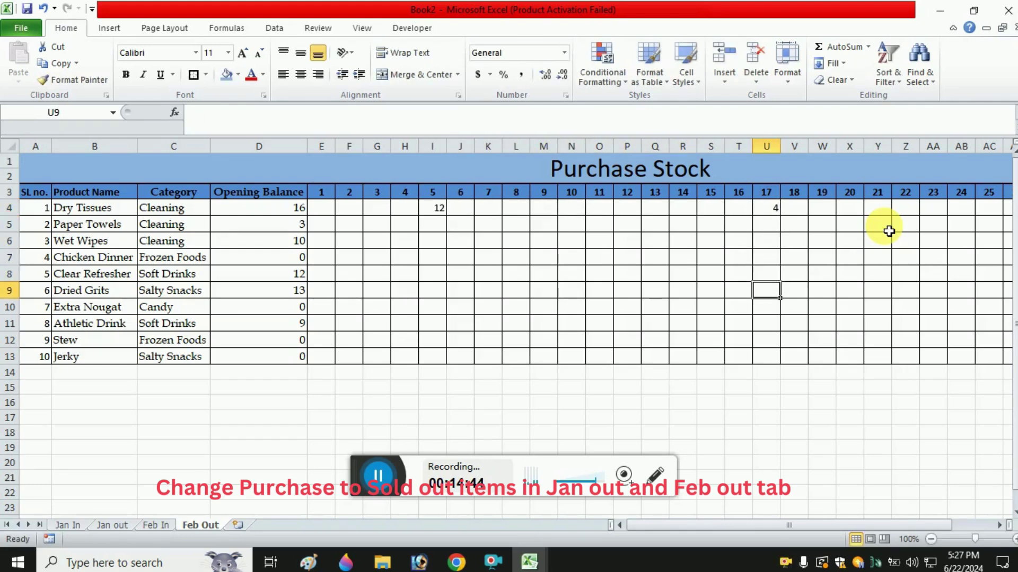
pyautogui.write('4')
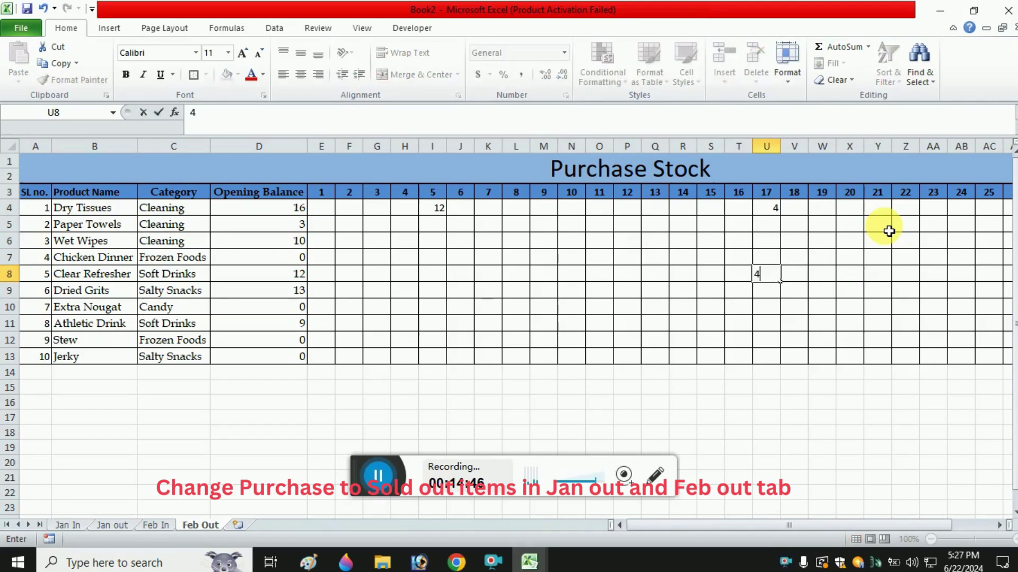
pyautogui.press('Right')
pyautogui.press('Right')
pyautogui.press('Right')
pyautogui.press('Right')
pyautogui.write('6')
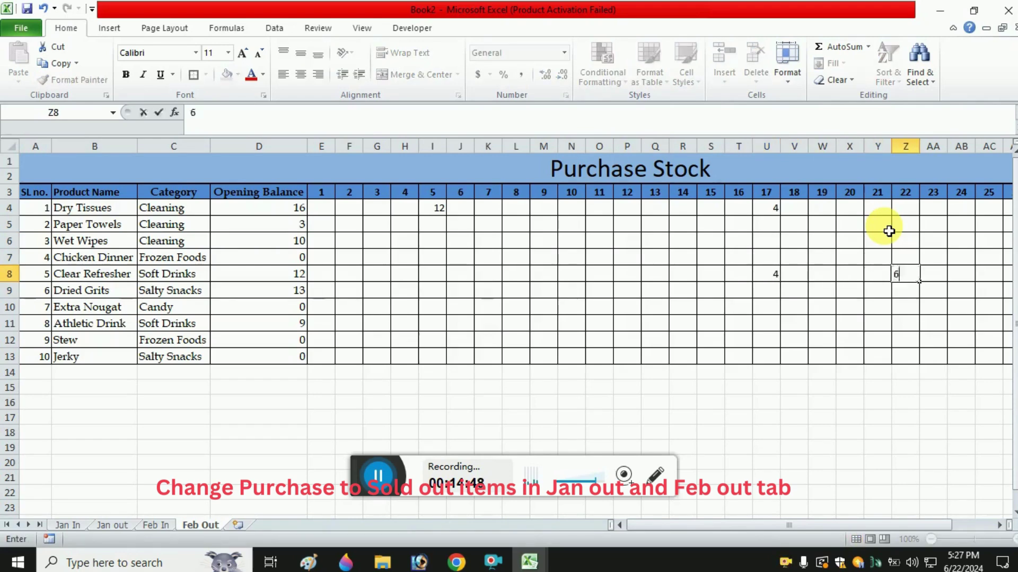
# - Enter 3 as the day 23 sold quantity for Athletic Drink on the Feb Out sheet
pyautogui.press('Right')
pyautogui.press('Down')
pyautogui.press('Down')
pyautogui.press('Down')
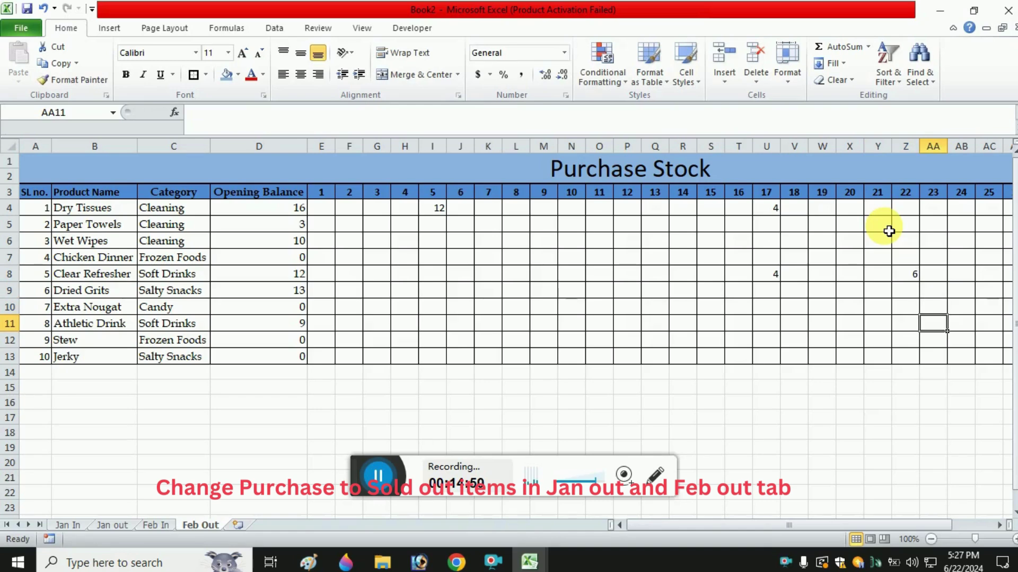
pyautogui.write('3')
pyautogui.press('Right')
# - Examine the Closing Balance column on the Feb Out sheet, including the Paper Towels formula in AG5
pyautogui.press('Right')
pyautogui.press('Right')
pyautogui.press('Right')
pyautogui.press('Right')
pyautogui.press('Right')
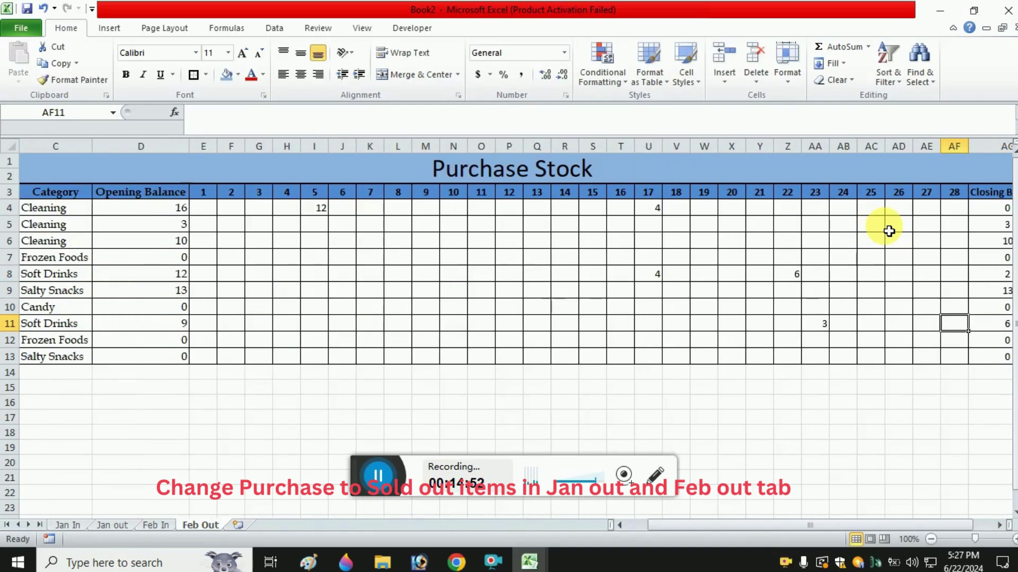
pyautogui.press('Left')
pyautogui.hotkey('ctrl', 'Up')
pyautogui.press('Down')
pyautogui.press('Right')
pyautogui.press('Down')
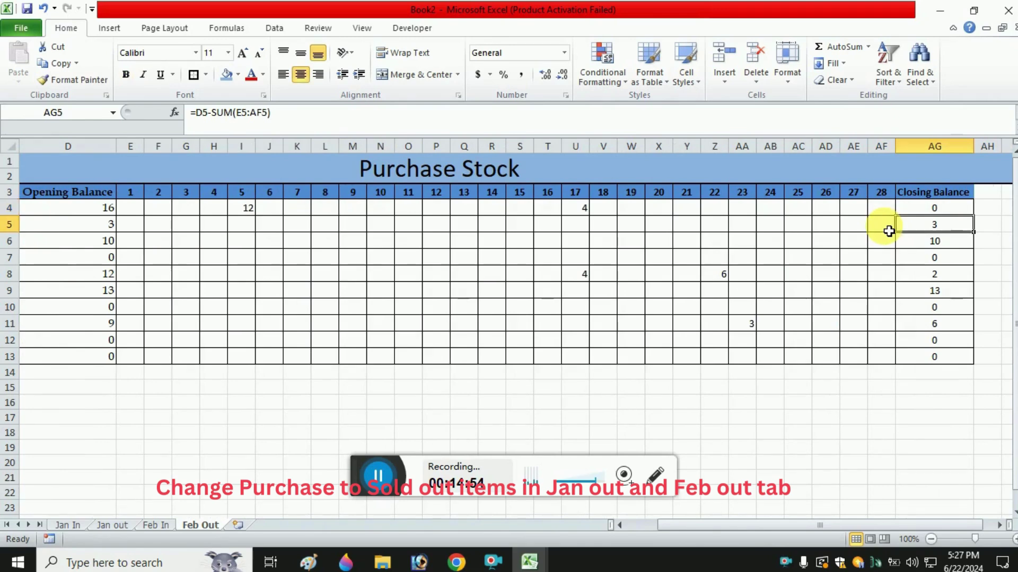
# - Check the Dry Tissues row on Feb Out, comparing its opening balance and daily sales with the Closing Balance in AG4
pyautogui.hotkey('ctrl', 'Left')
pyautogui.press('Up')
pyautogui.press('Right')
pyautogui.press('Right')
pyautogui.press('Right')
pyautogui.press('Right')
pyautogui.press('Right')
pyautogui.press('Right')
pyautogui.press('Right')
pyautogui.press('Right')
pyautogui.press('Right')
pyautogui.press('Right')
pyautogui.press('Right')
pyautogui.press('Right')
pyautogui.press('Right')
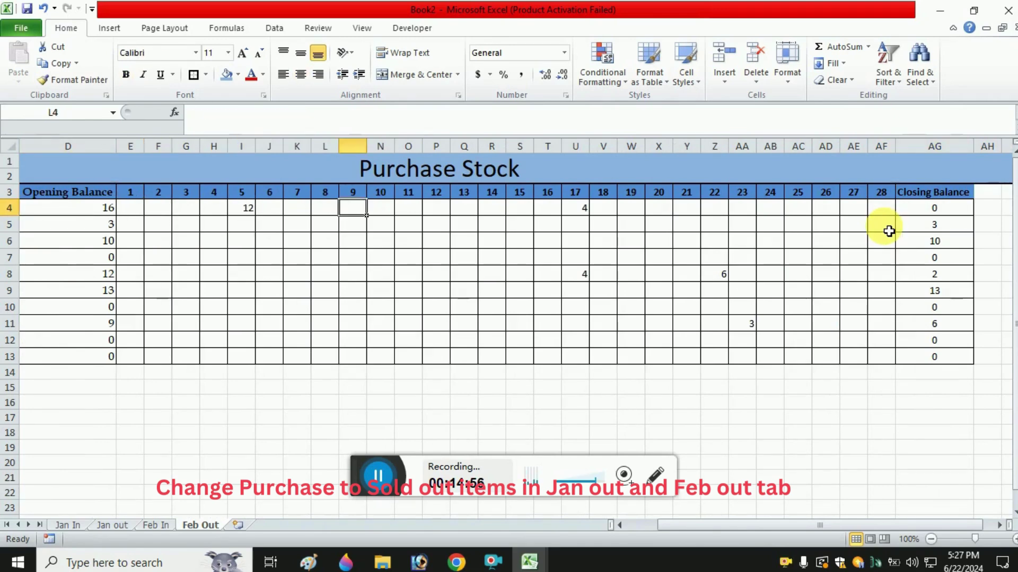
pyautogui.press('Right')
pyautogui.press('Right')
pyautogui.press('Right')
pyautogui.press('Right')
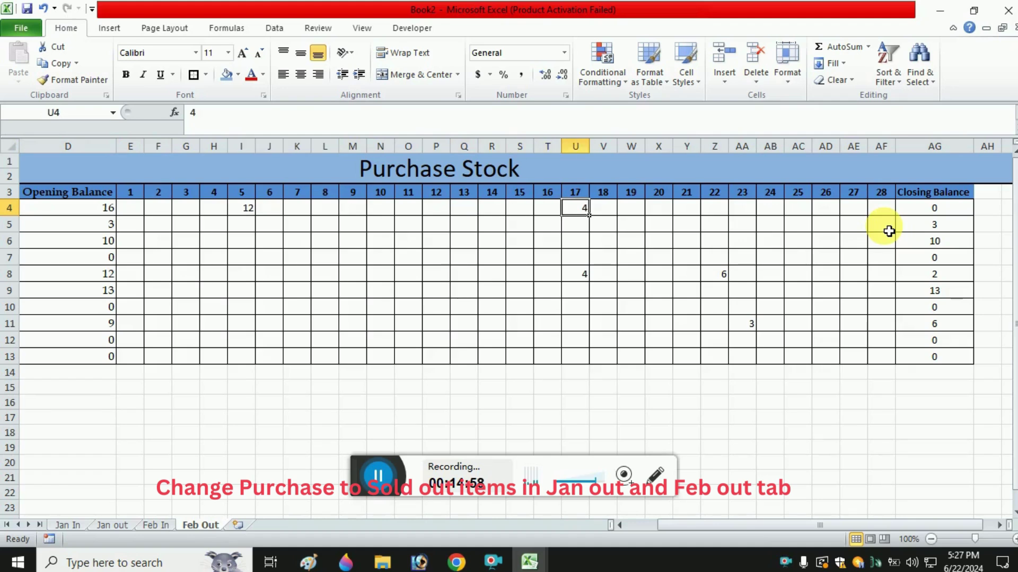
pyautogui.press('Right')
pyautogui.press('Right')
pyautogui.press('Right')
pyautogui.press('Right')
pyautogui.press('Right')
pyautogui.press('Right')
pyautogui.press('Right')
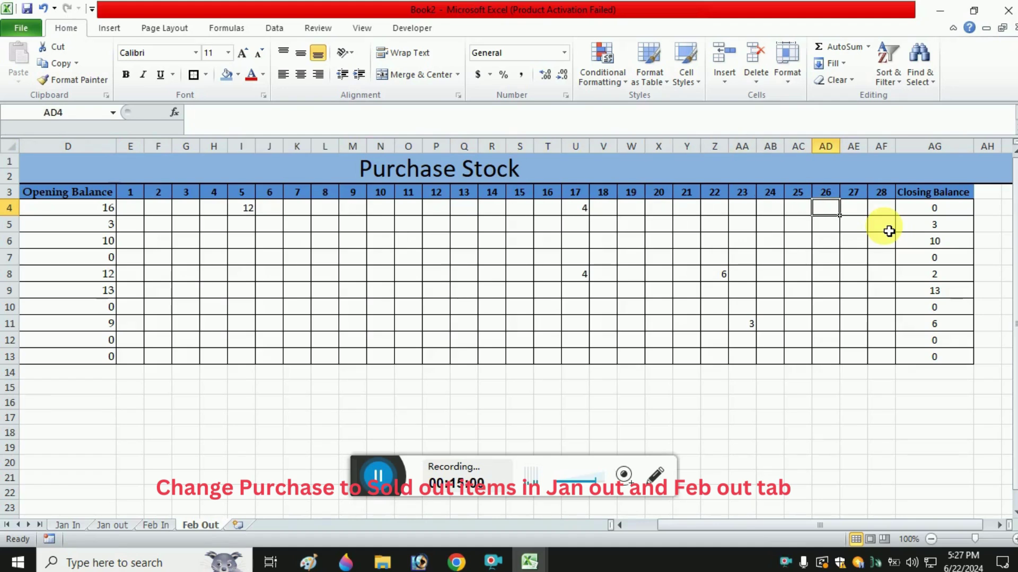
pyautogui.press('Right')
pyautogui.press('Right')
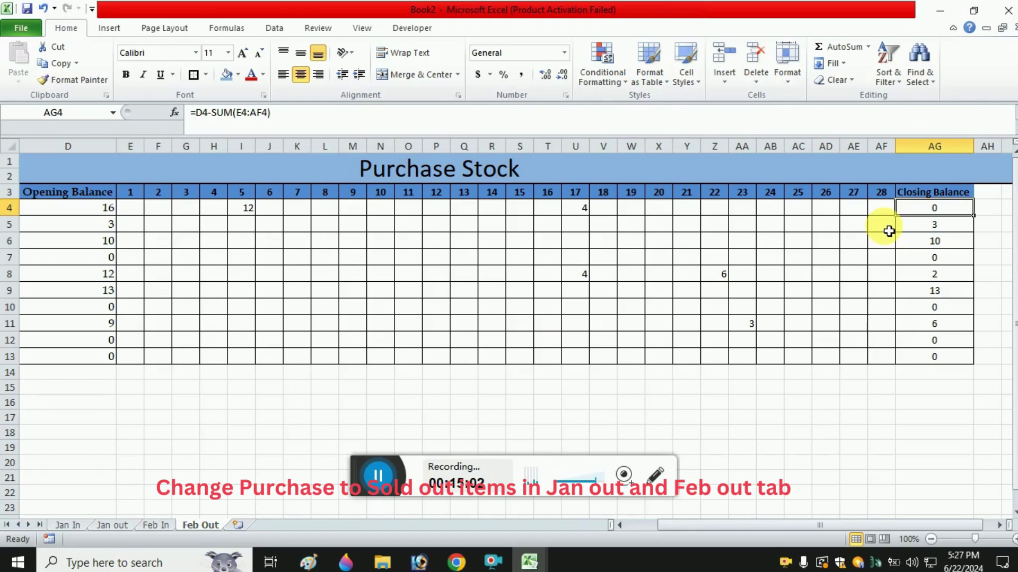
pyautogui.click(586, 209)
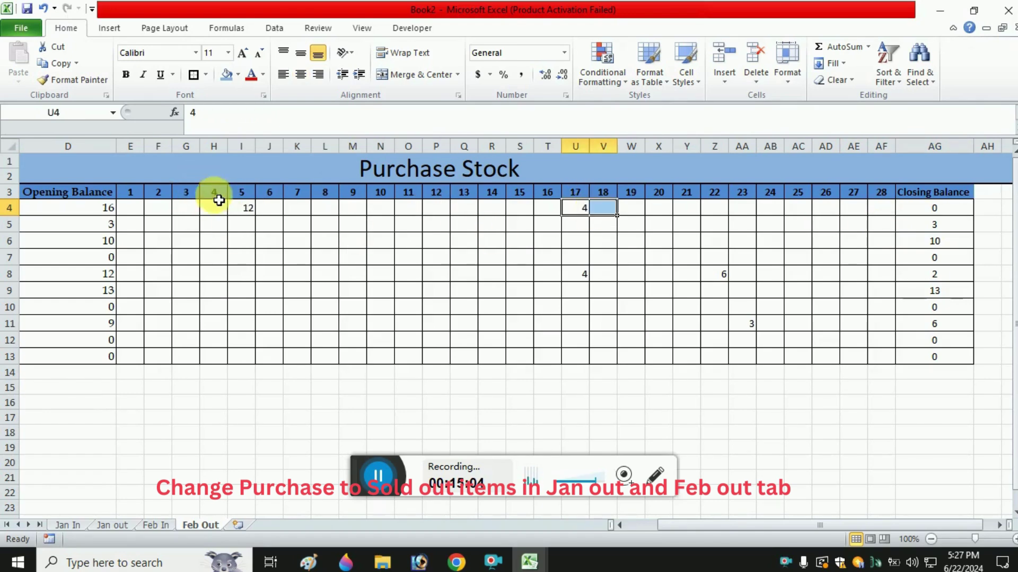
pyautogui.click(958, 208)
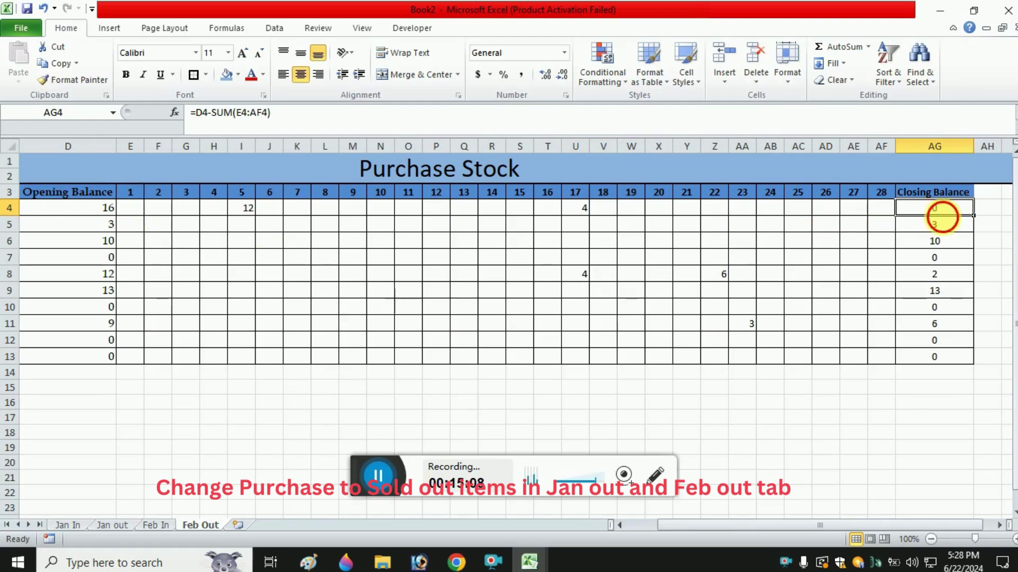
# - Compare the opening balances, daily sales and closing balances of Paper Towels, Wet Wipes and Clear Refresher on Feb Out
pyautogui.click(108, 225)
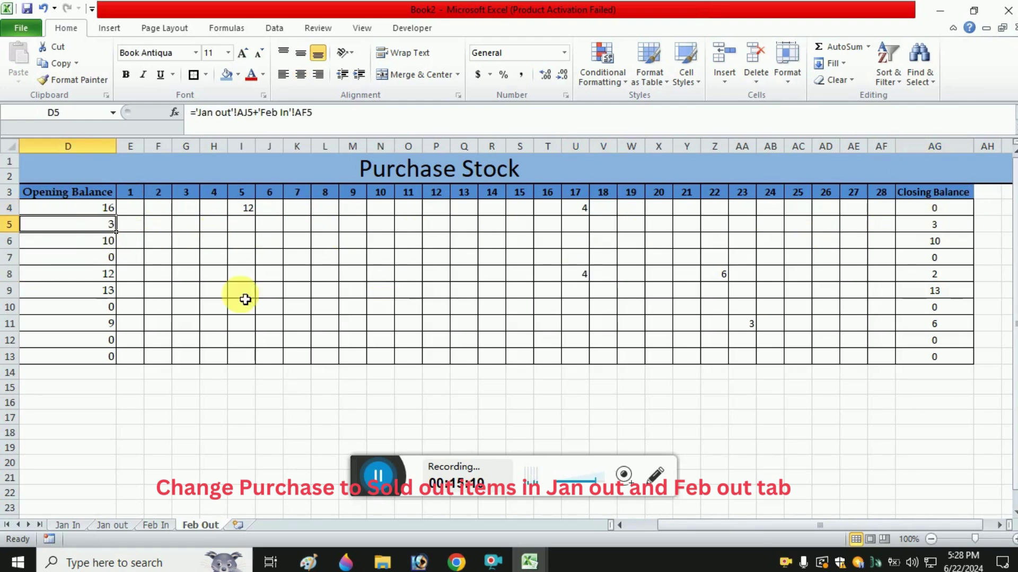
pyautogui.click(102, 245)
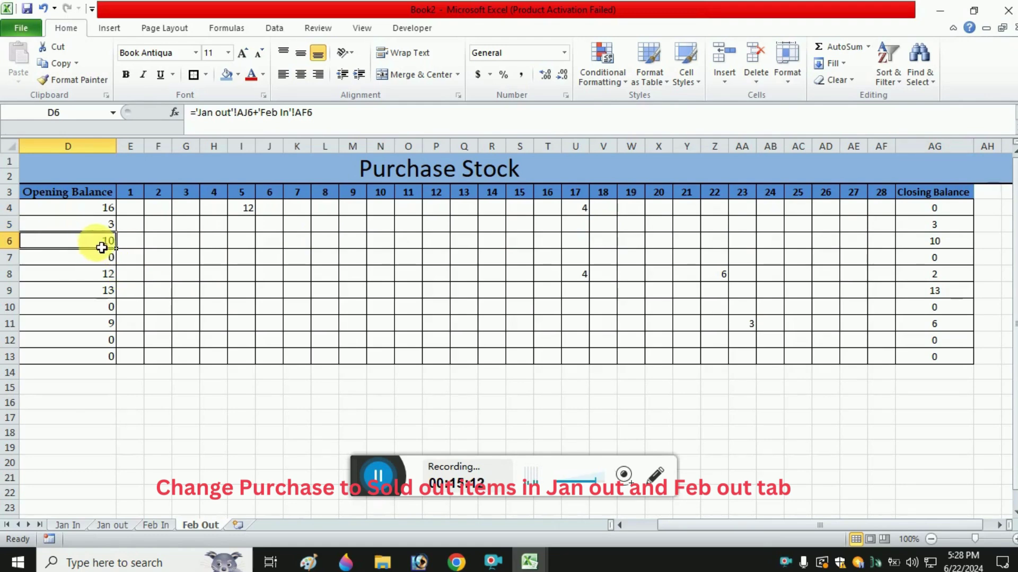
pyautogui.click(932, 239)
pyautogui.click(88, 281)
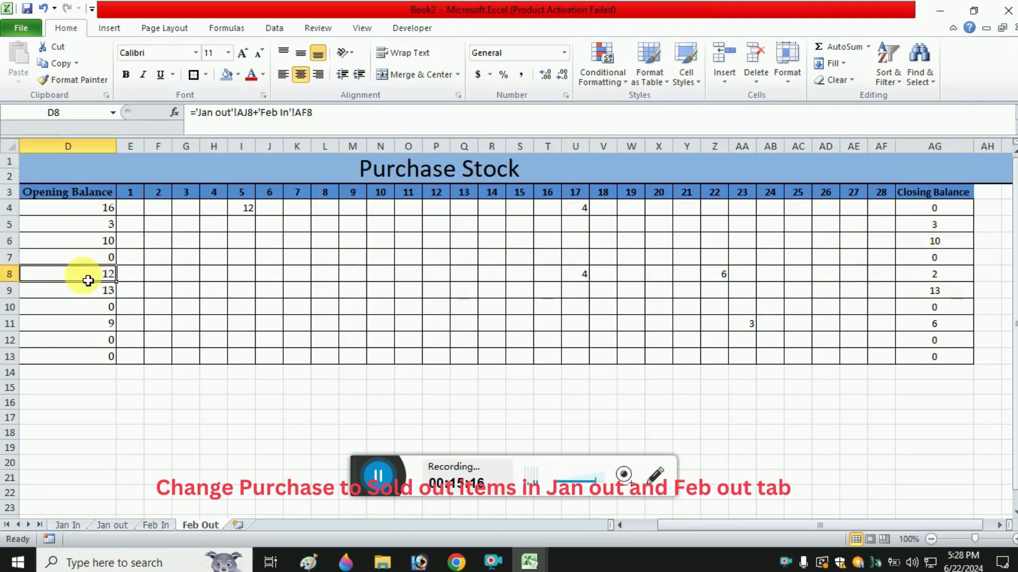
pyautogui.click(582, 276)
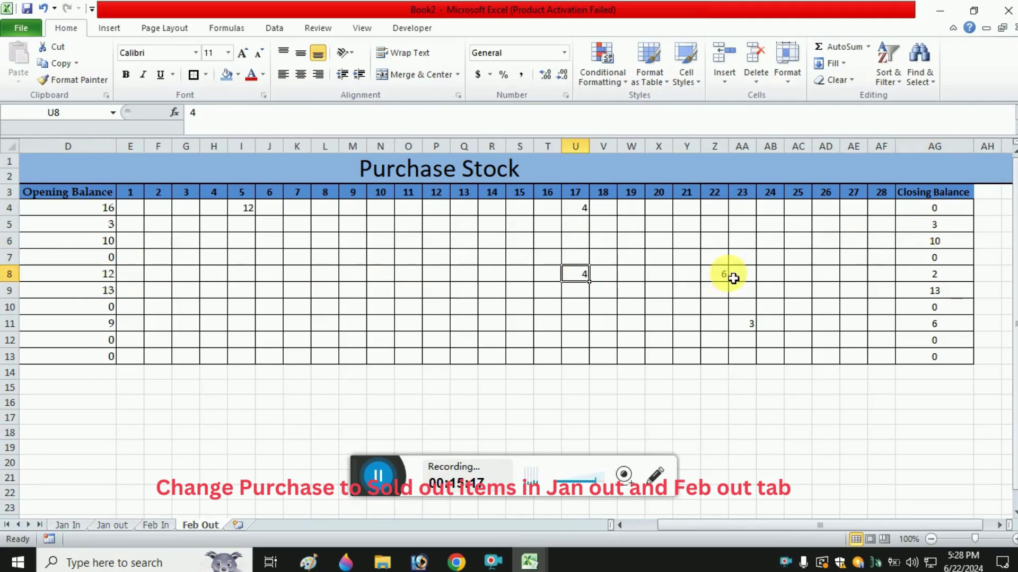
pyautogui.click(728, 276)
pyautogui.click(933, 278)
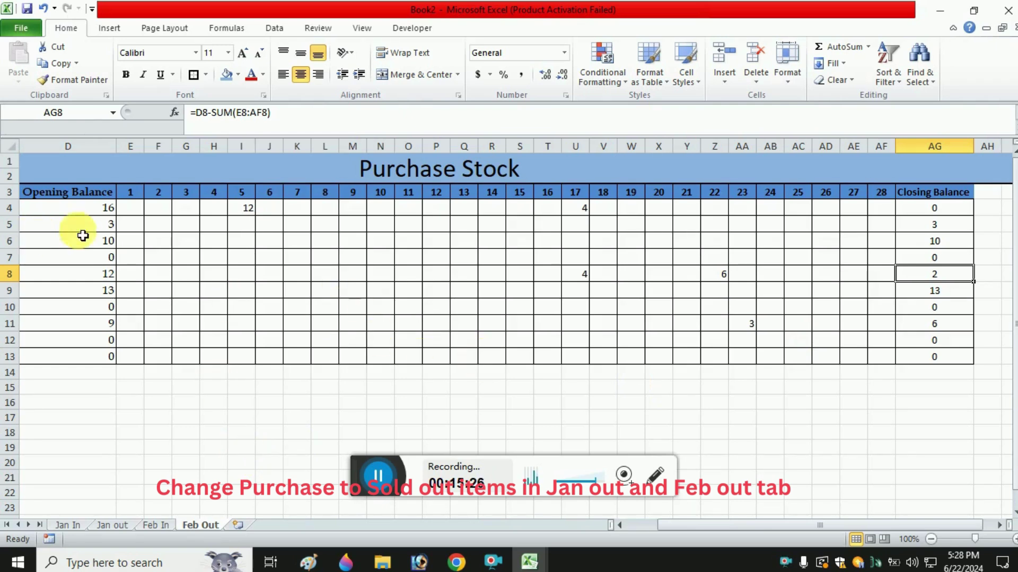
pyautogui.click(159, 260)
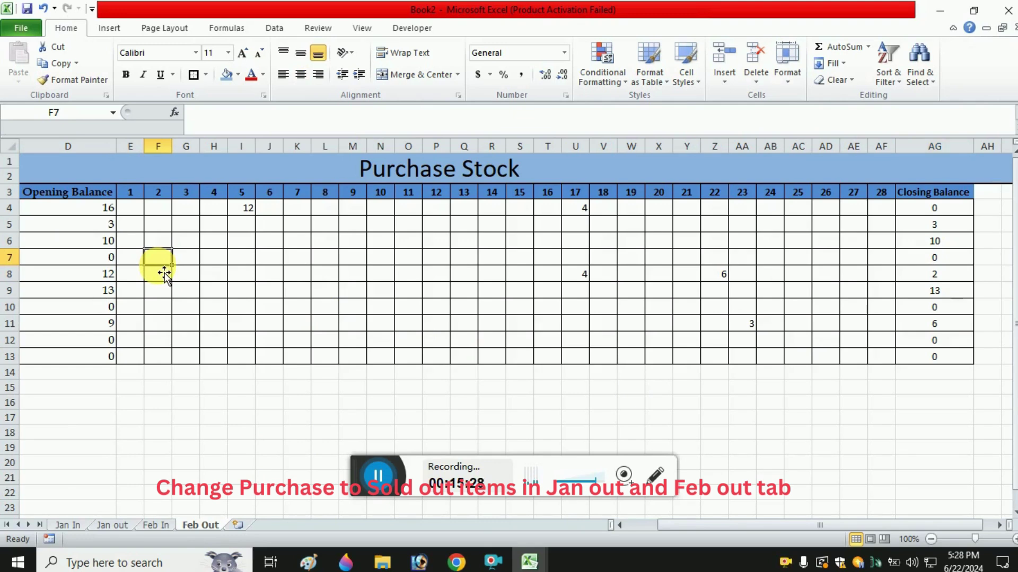